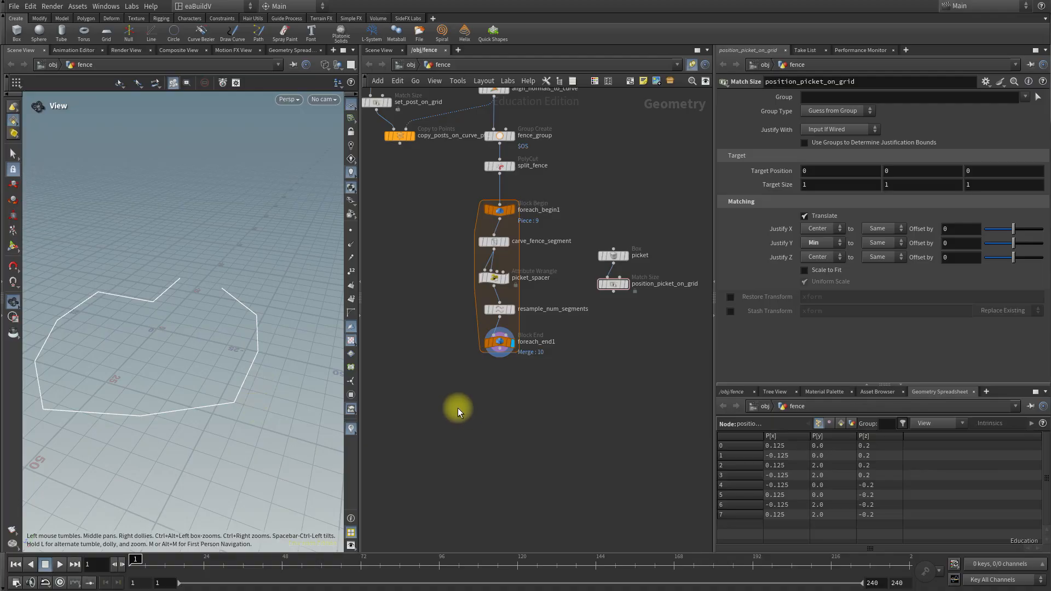
Rename the existing loop's begin and end nodes to foreach_begin_POC and foreach_end_POC.
scroll(551, 277, up, 5)
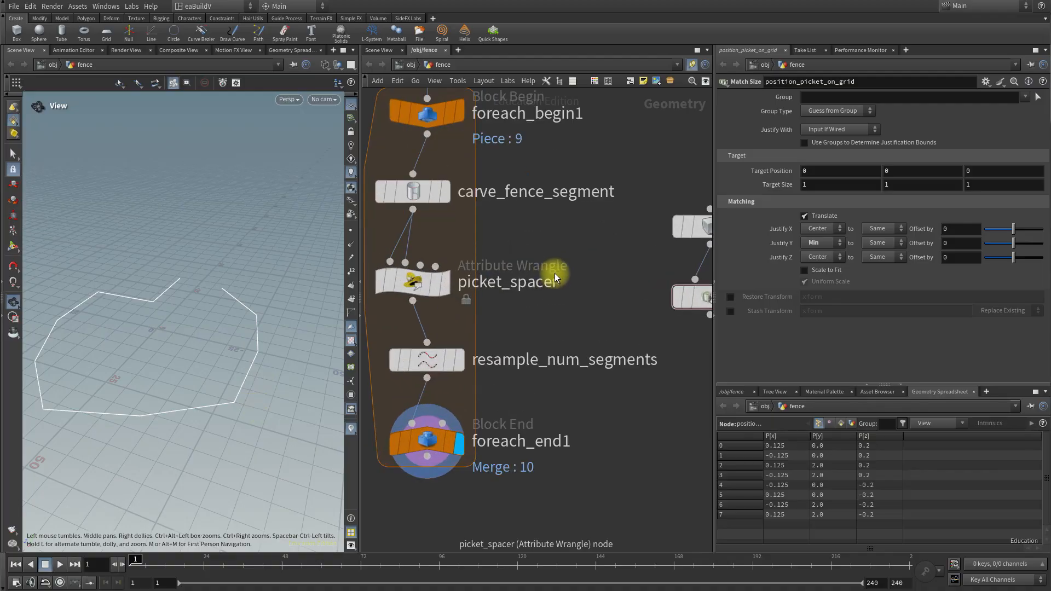
middle_drag(598, 275, 622, 371)
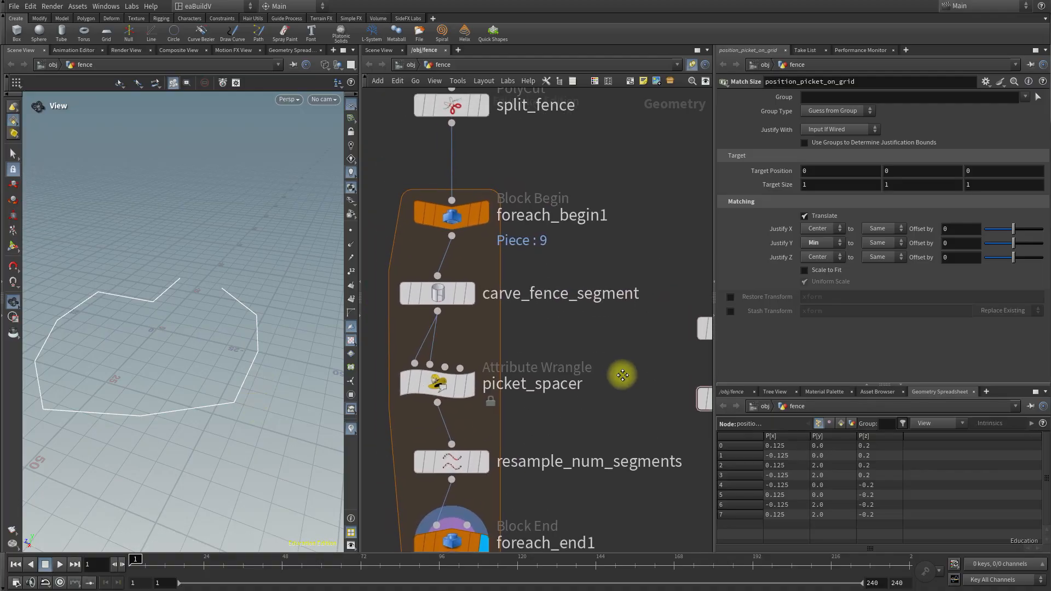
double_click(599, 212)
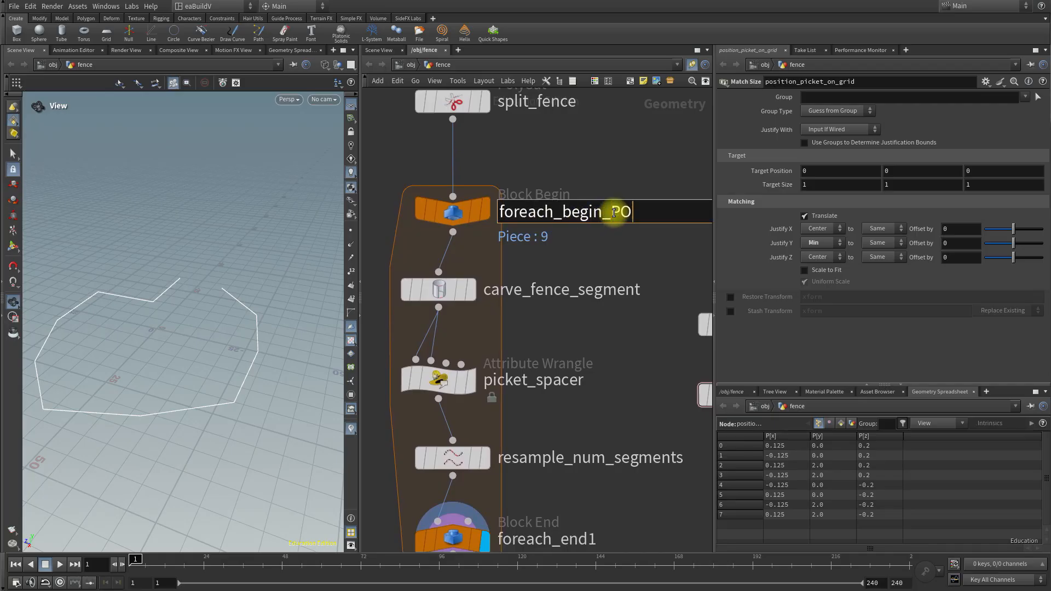
click(622, 314)
middle_drag(630, 337, 603, 179)
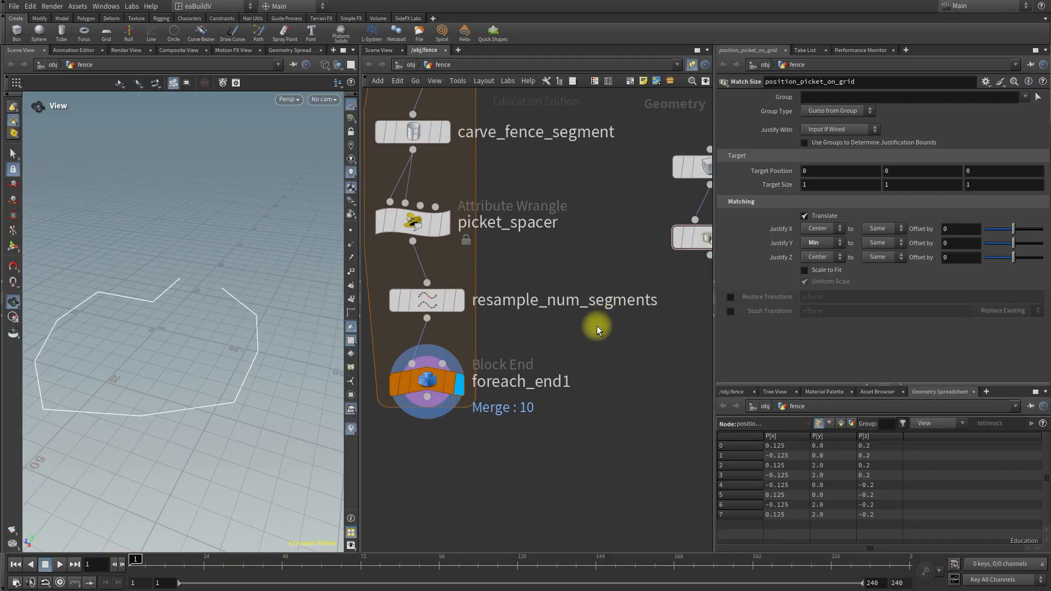
double_click(574, 377)
text(_POC)
key(Return)
scroll(568, 362, down, 4)
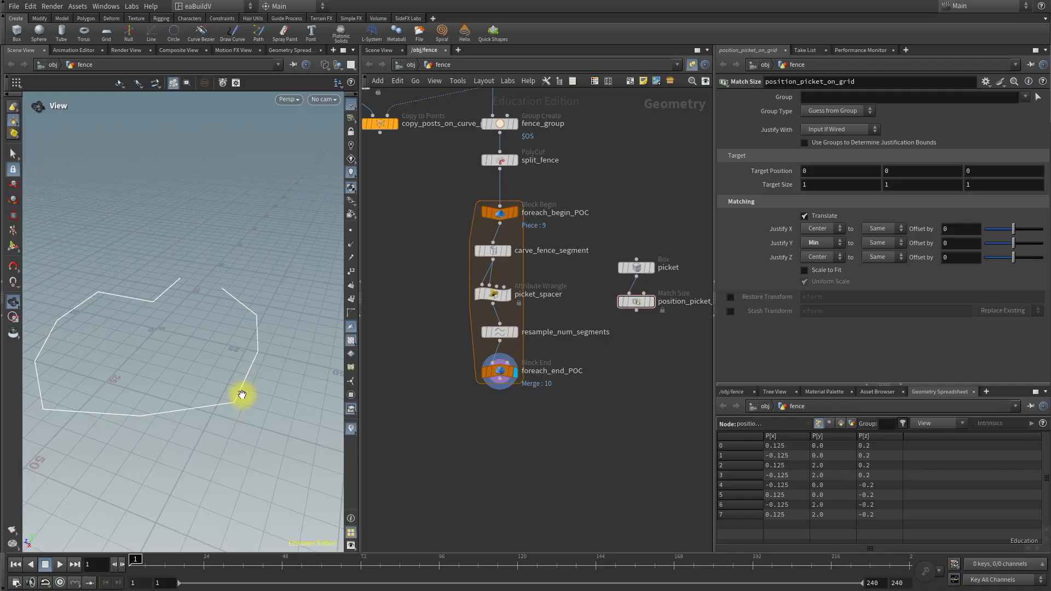
Duplicate the align_normals_to_curve PolyFrame node and wire the copy directly below foreach_end_POC.
middle_drag(619, 187, 623, 270)
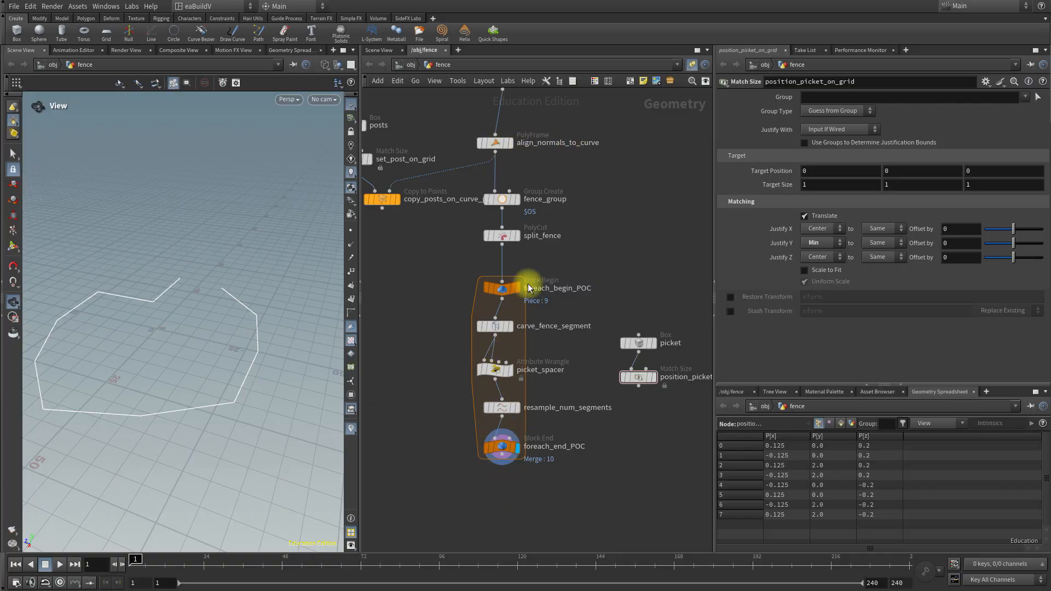
click(495, 144)
mouse_move(498, 143)
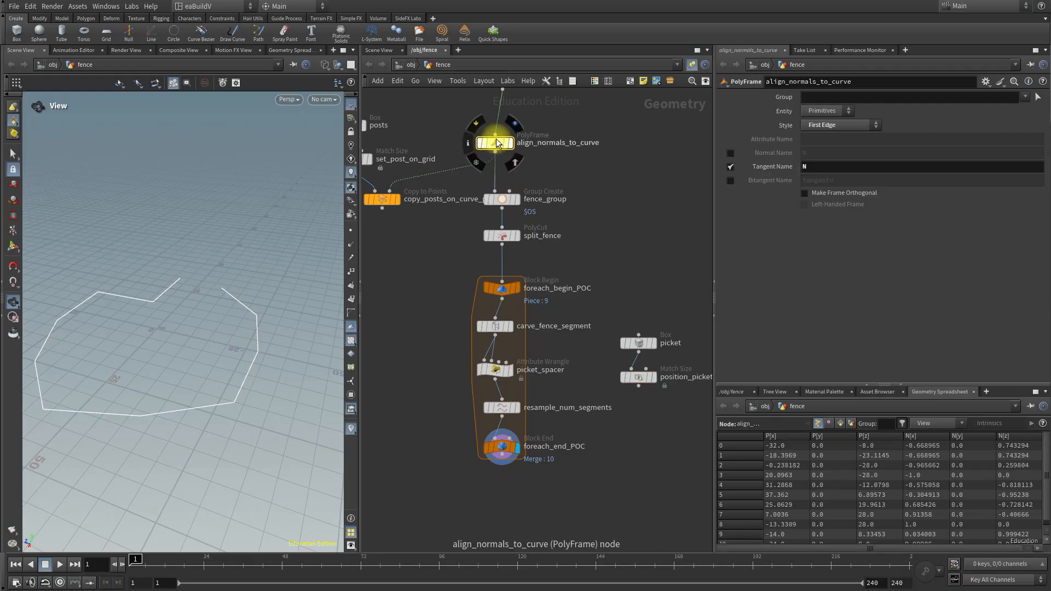
alt+drag(497, 143, 519, 504)
drag(502, 464, 501, 489)
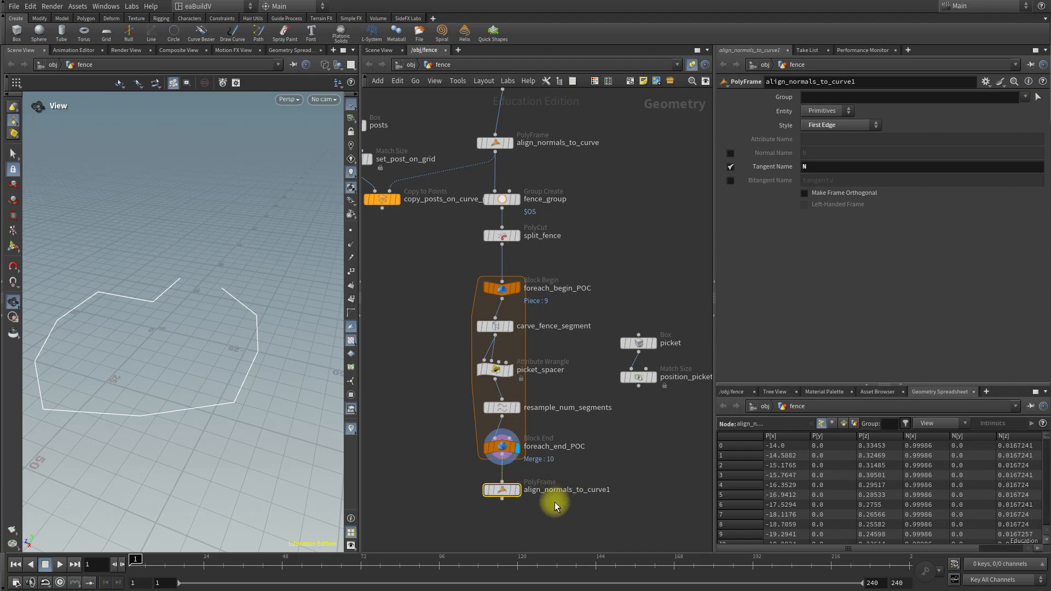
Rename the duplicated PolyFrame node as align_picket_normals_to_curve.
scroll(555, 488, up, 3)
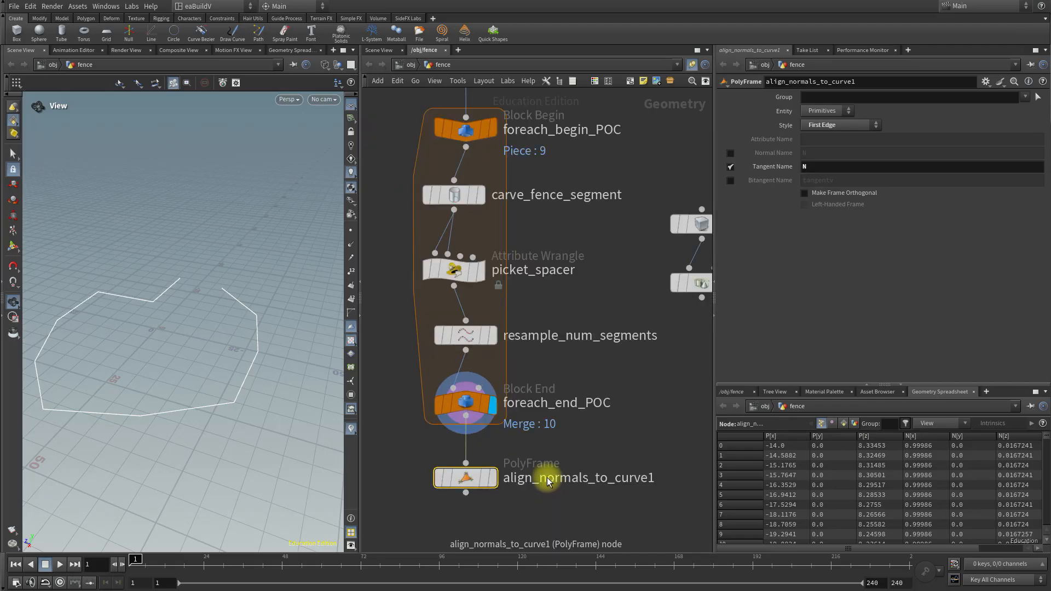
double_click(548, 481)
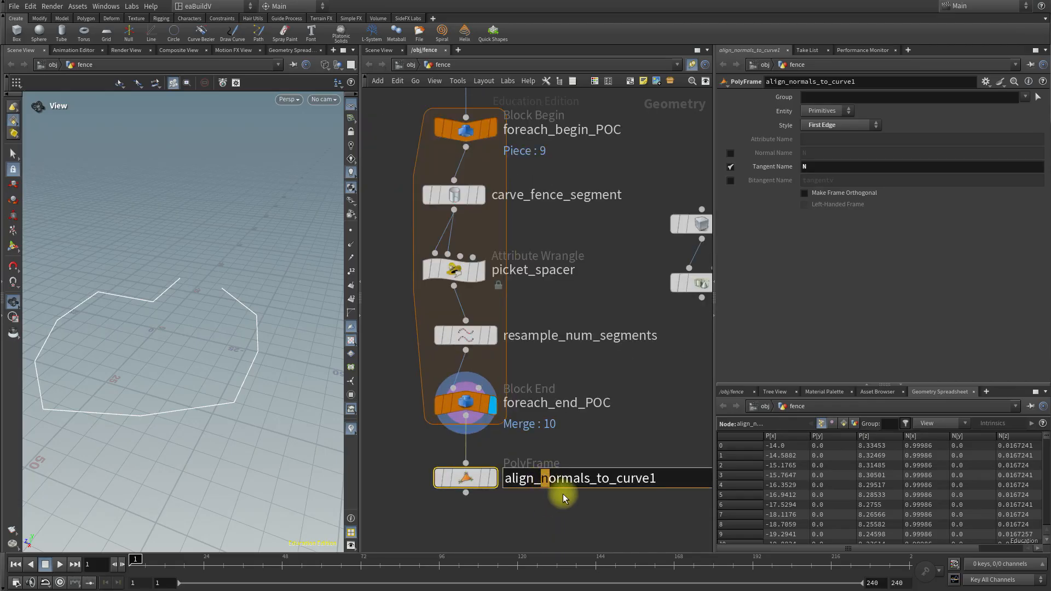
text(pickets)
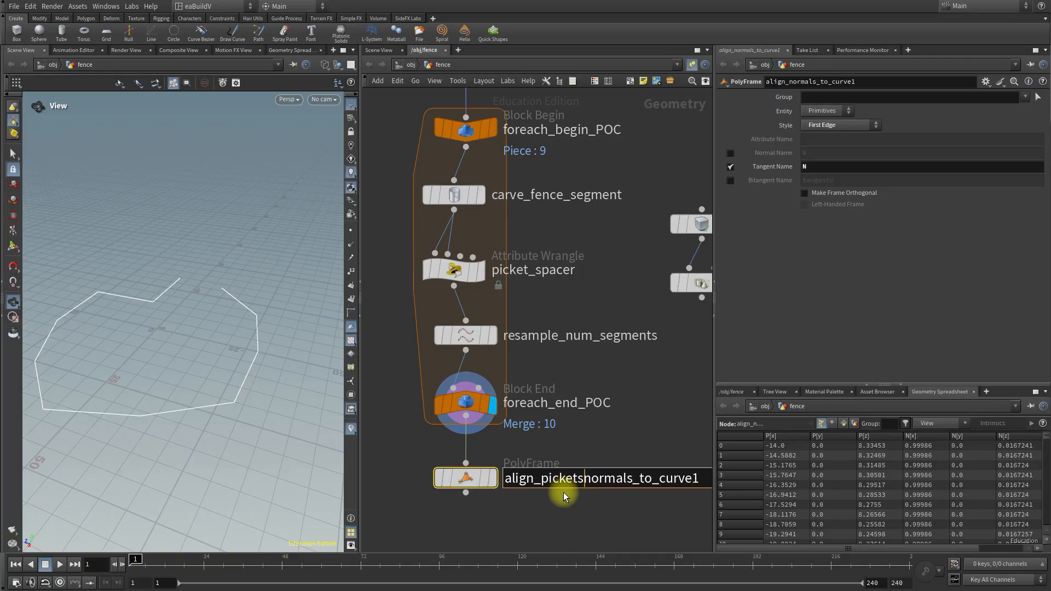
key(BackSpace)
text(_)
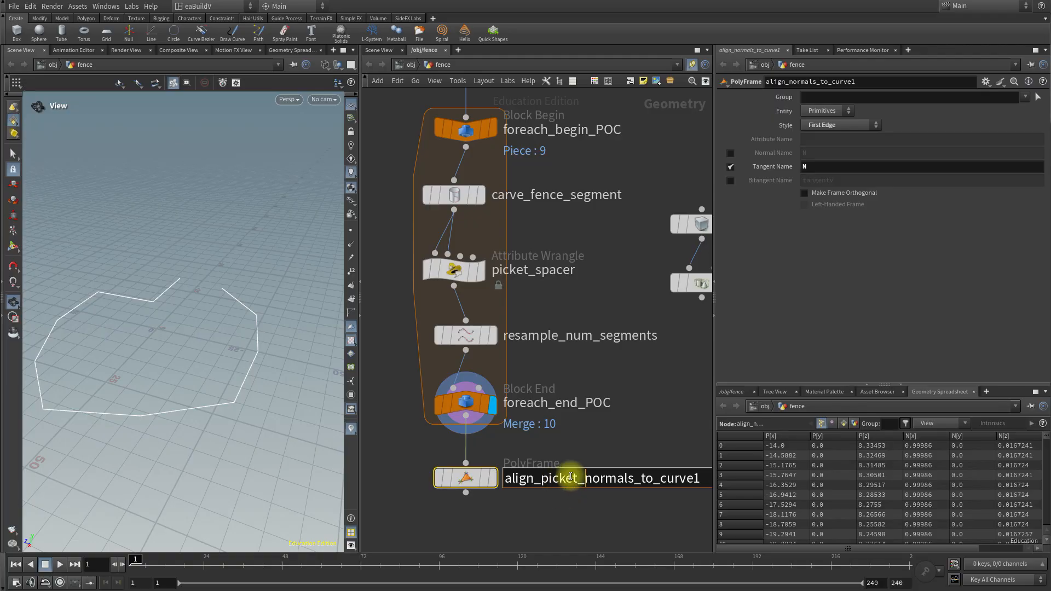
click(701, 477)
key(Return)
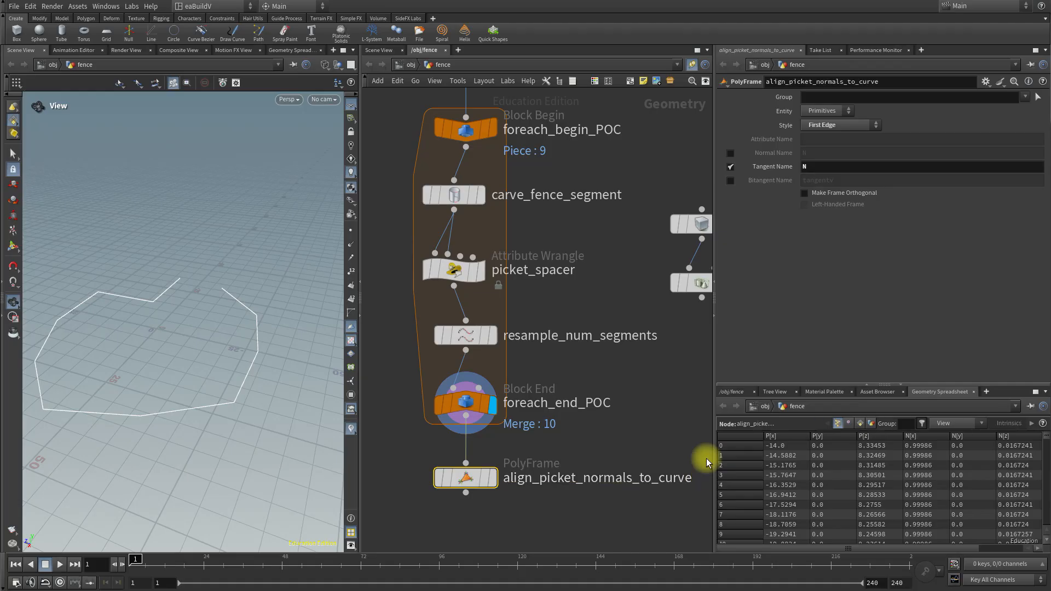
Add a For-Each Primitive block below align_picket_normals_to_curve, wire its begin node to that PolyFrame and line the block up underneath.
scroll(586, 412, down, 5)
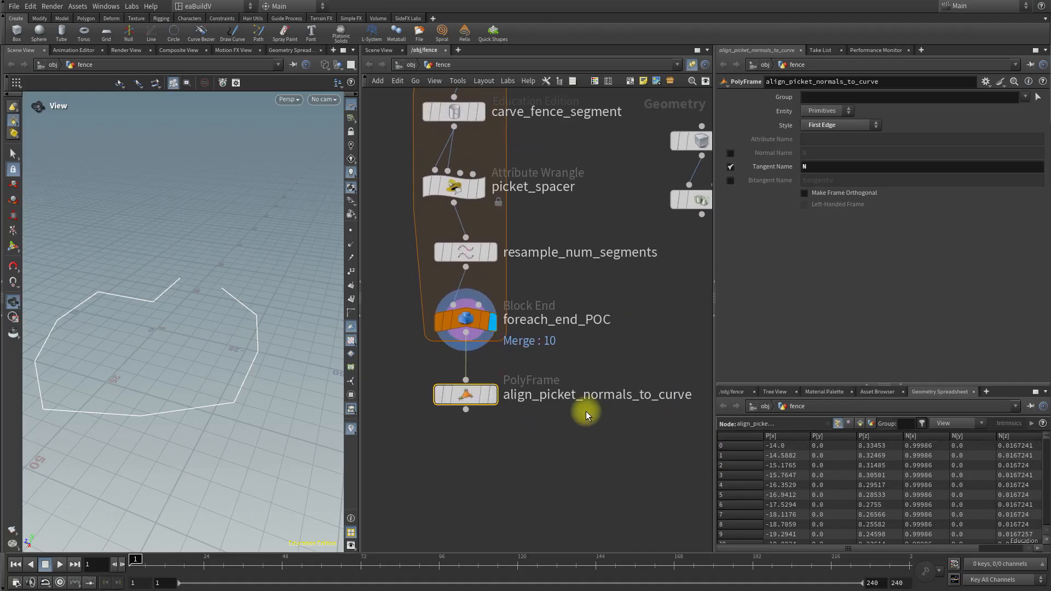
middle_drag(583, 433, 568, 407)
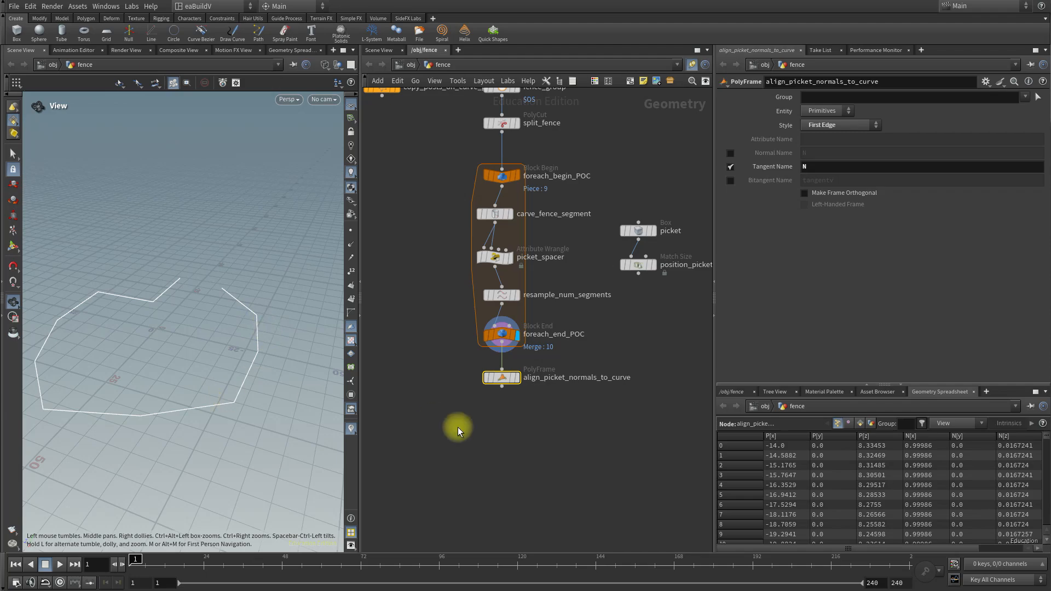
key(Tab)
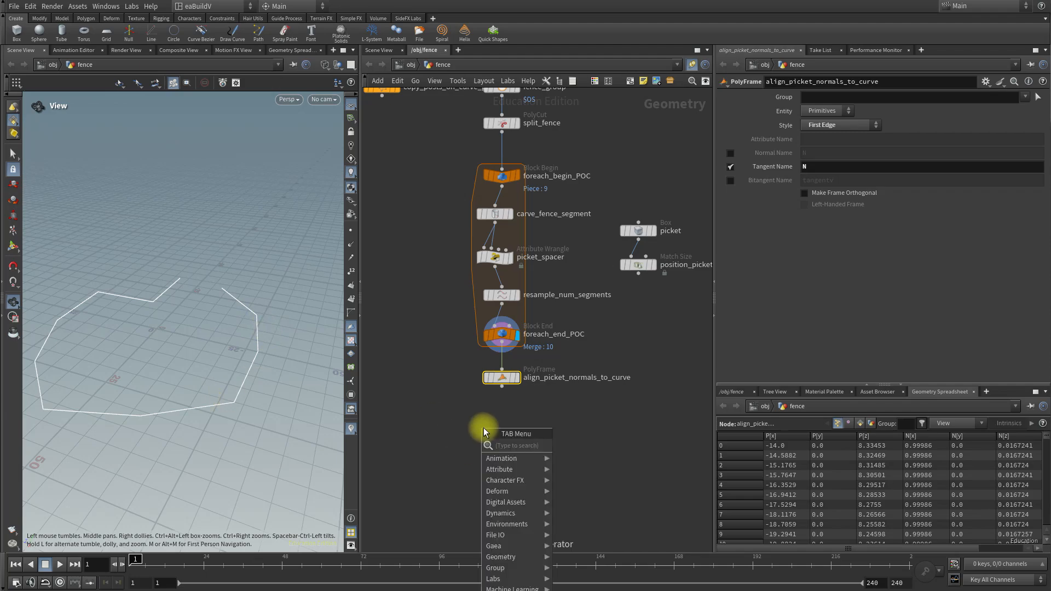
text(forpr)
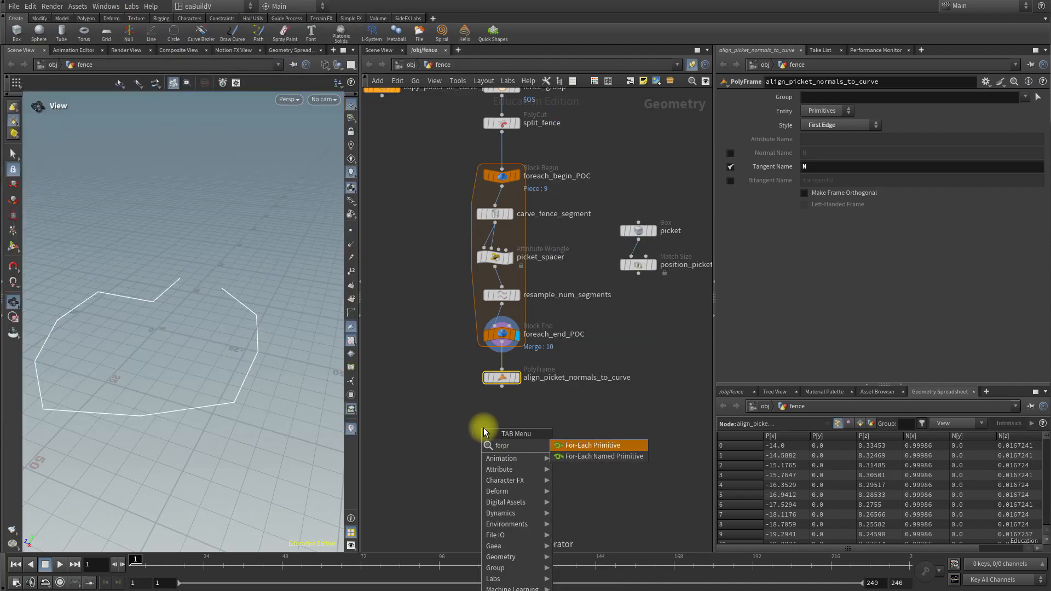
key(Return)
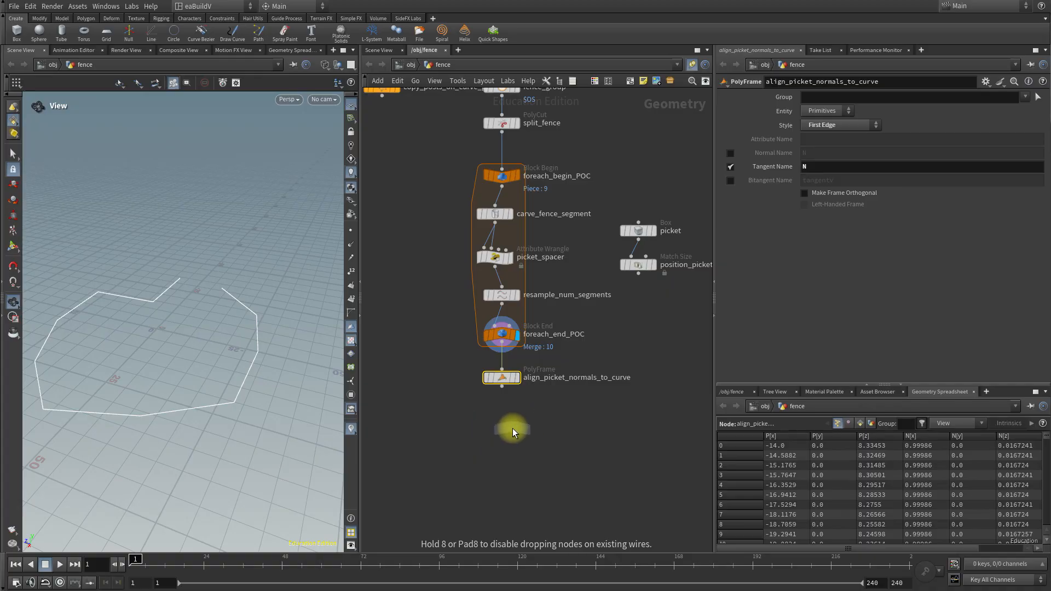
click(513, 429)
drag(505, 390, 513, 421)
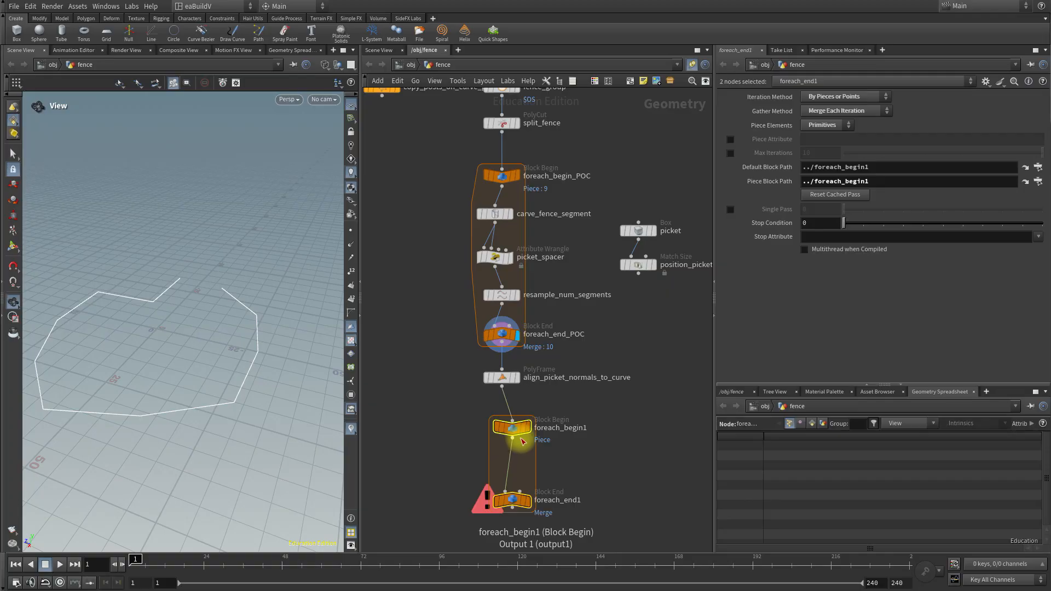
drag(515, 427, 504, 420)
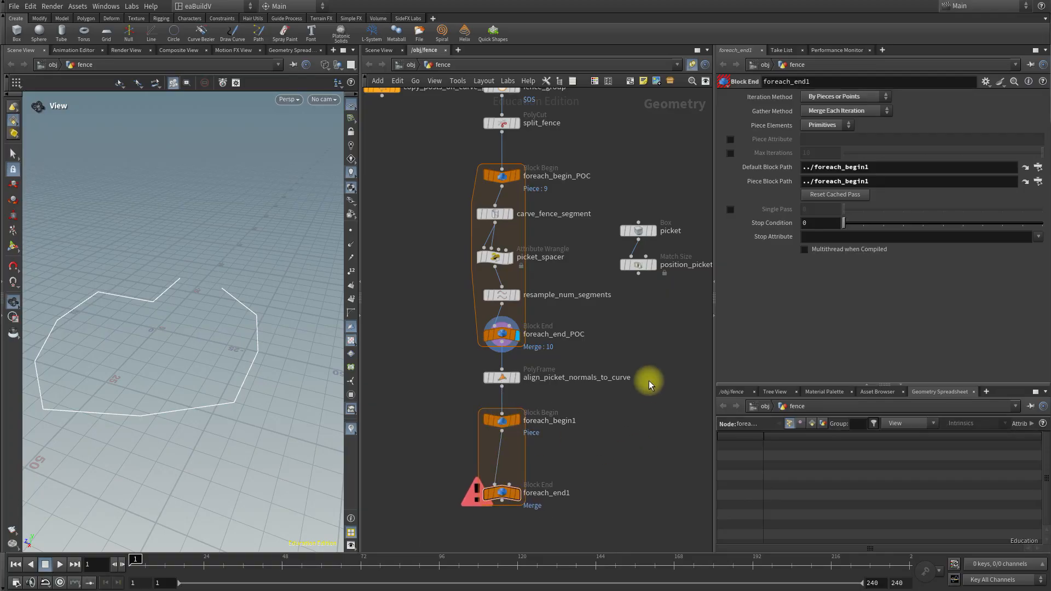
Move the picket and position_picket_on_grid nodes beside the new loop, and display foreach_end1 with more room above it.
drag(616, 204, 665, 278)
drag(647, 230, 675, 408)
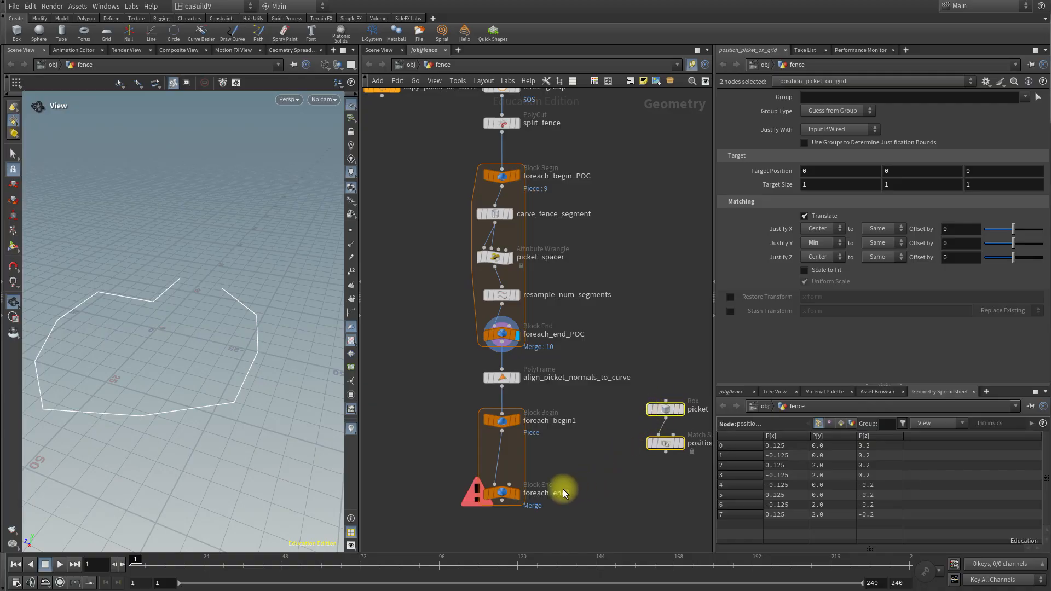
click(519, 496)
drag(502, 496, 502, 519)
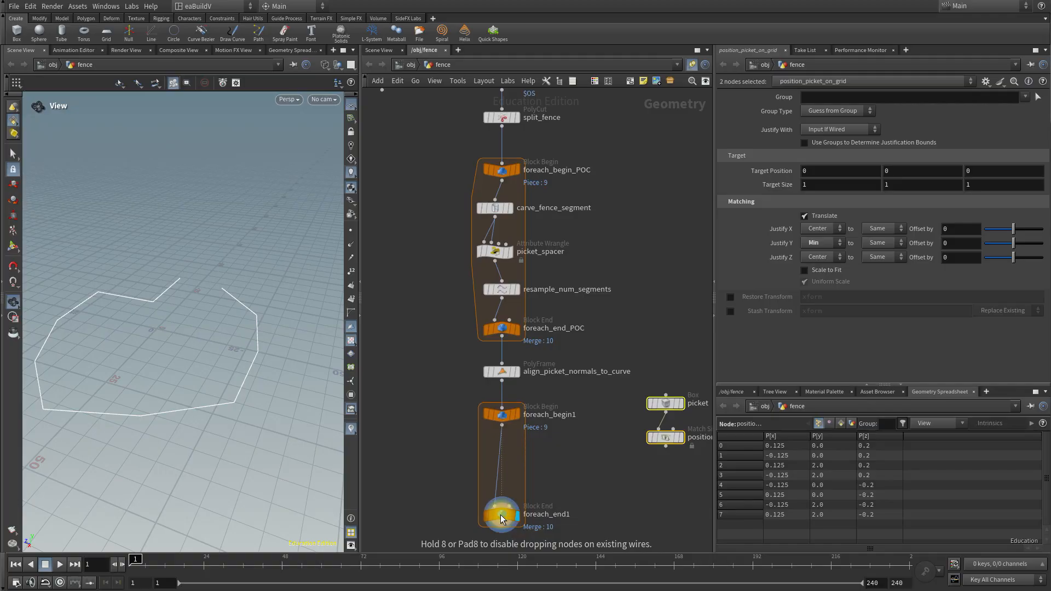
Display the output of foreach_begin1 and turn on point display in the viewport.
middle_drag(566, 488, 577, 462)
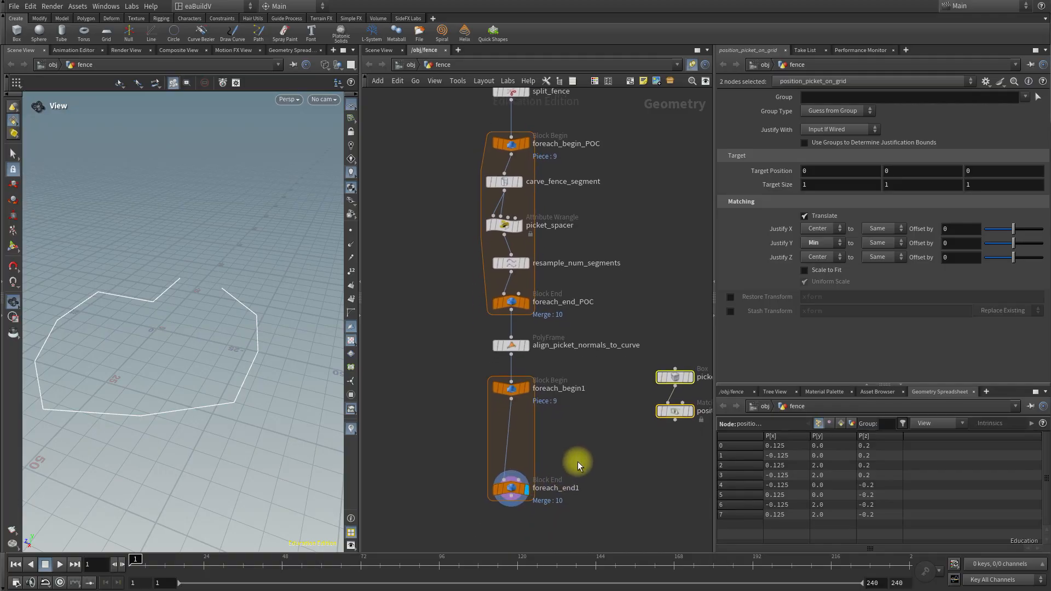
click(528, 390)
drag(239, 347, 311, 295)
click(350, 231)
drag(213, 368, 212, 368)
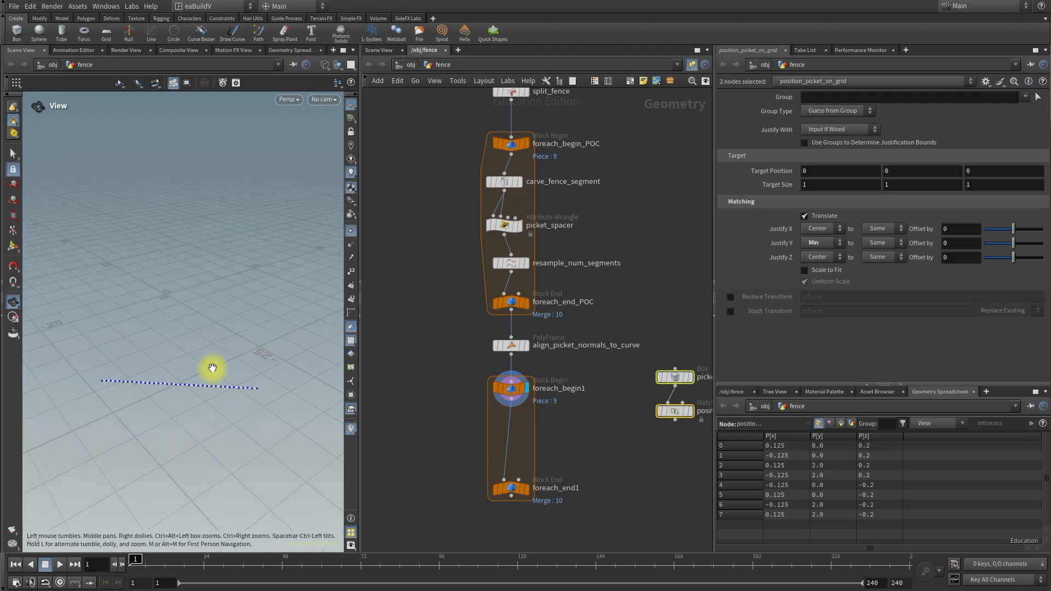
Template the copy_posts_on_curve_pts node and examine how the picket points at the segment's ends sit relative to the posts.
middle_drag(429, 251, 455, 375)
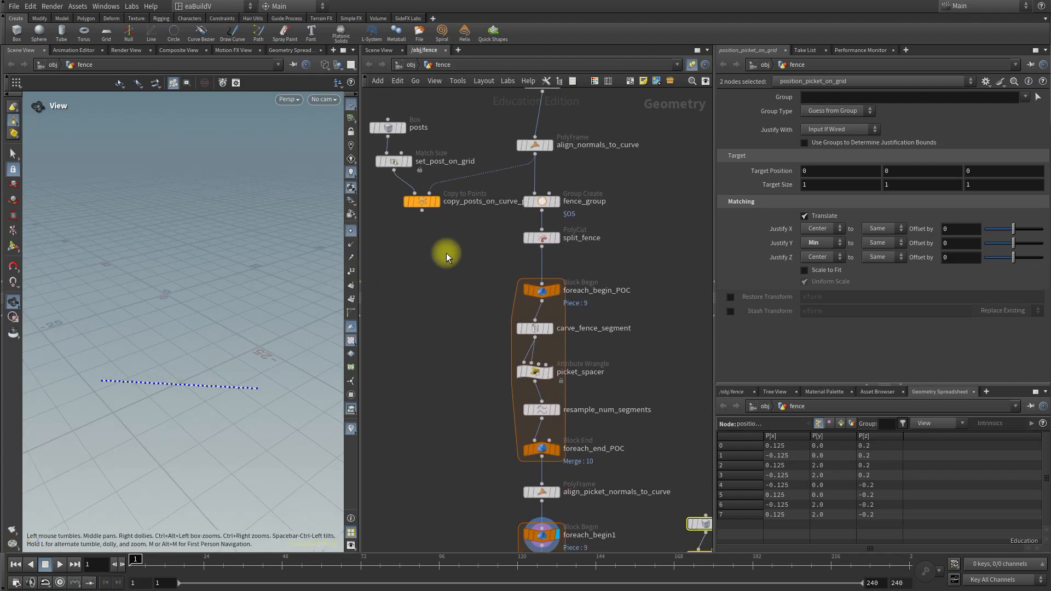
click(433, 203)
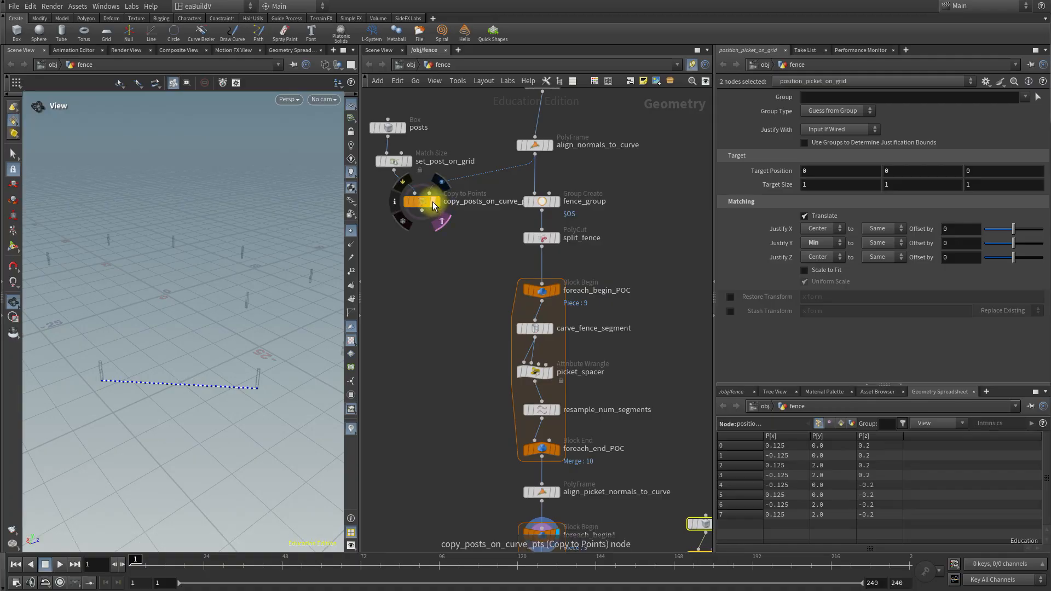
drag(204, 404, 213, 399)
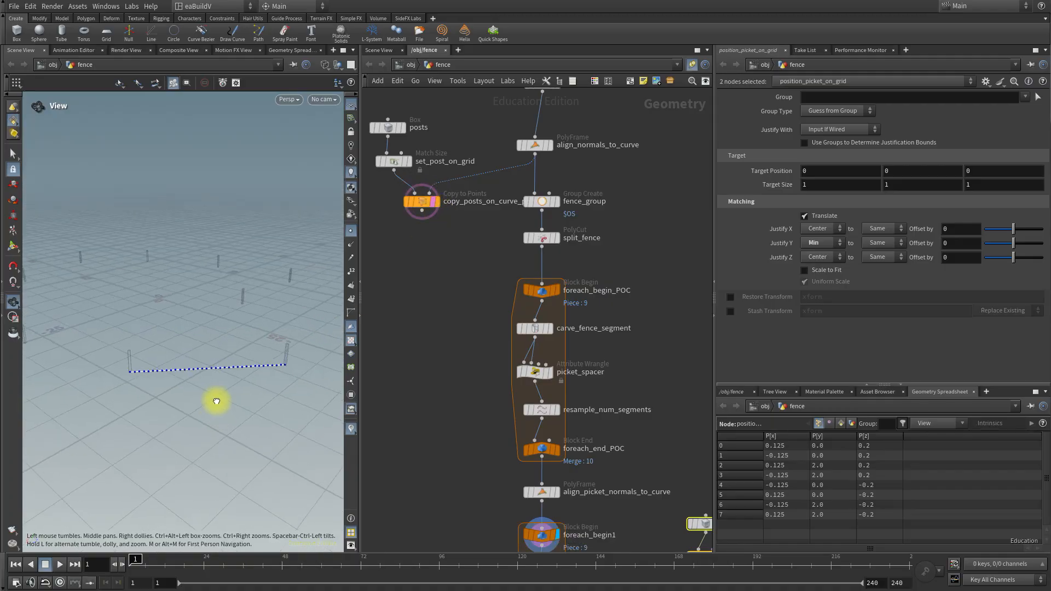
drag(134, 385, 173, 400)
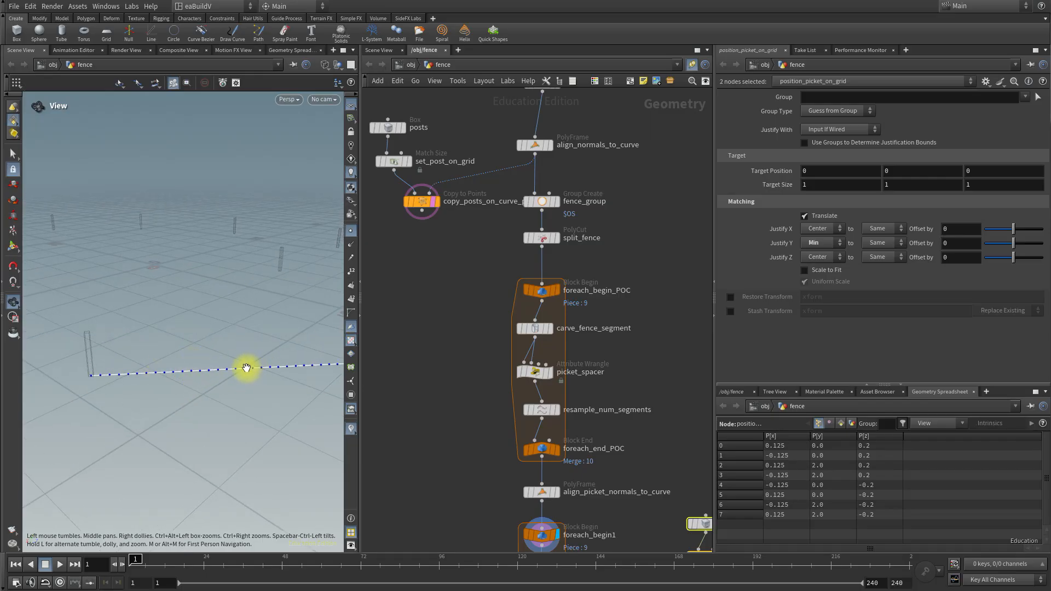
scroll(94, 391, up, 6)
drag(93, 392, 124, 404)
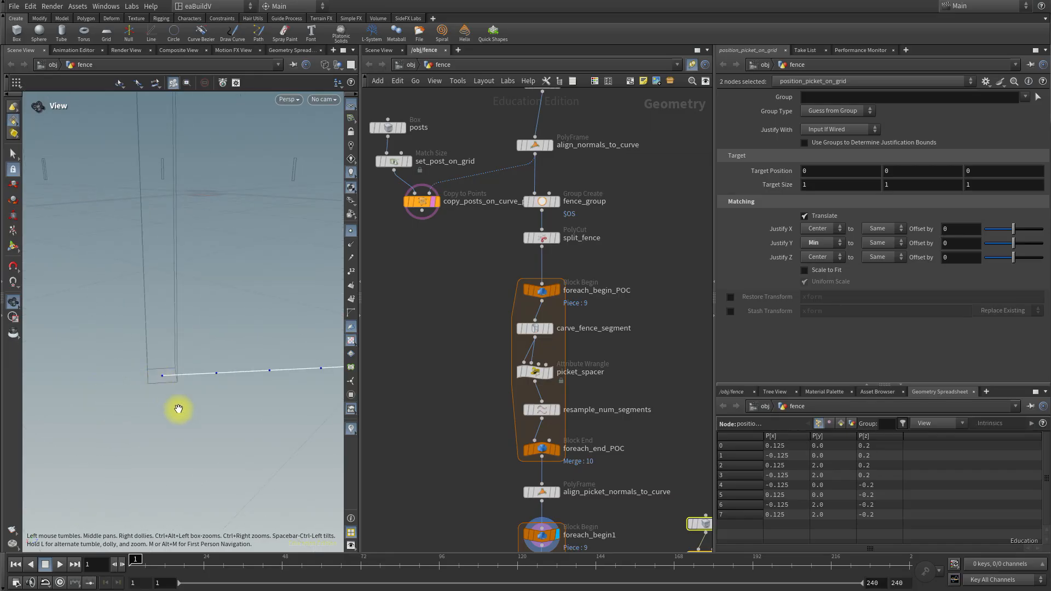
scroll(198, 398, down, 6)
drag(220, 431, 38, 414)
drag(171, 411, 155, 369)
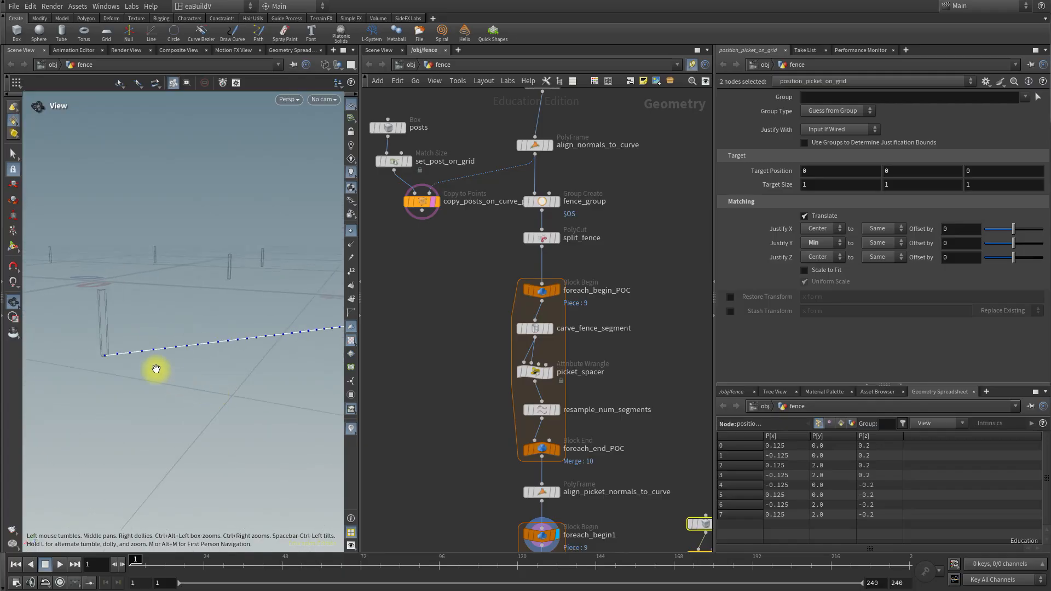
Insert a Blast node between foreach_begin1 and foreach_end1 and display the foreach_end1 output.
middle_drag(620, 380, 546, 175)
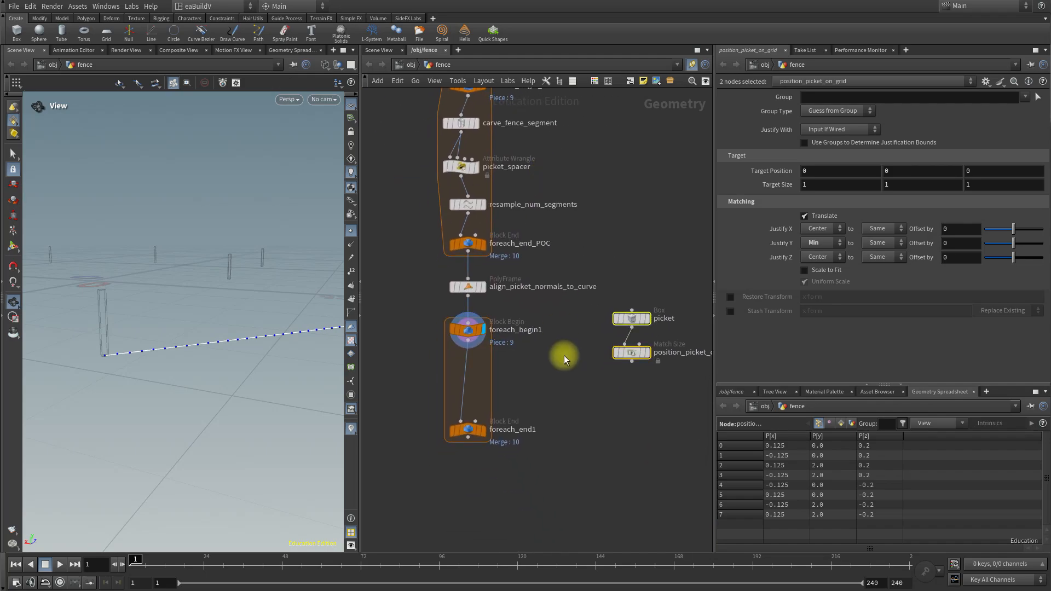
key(Tab)
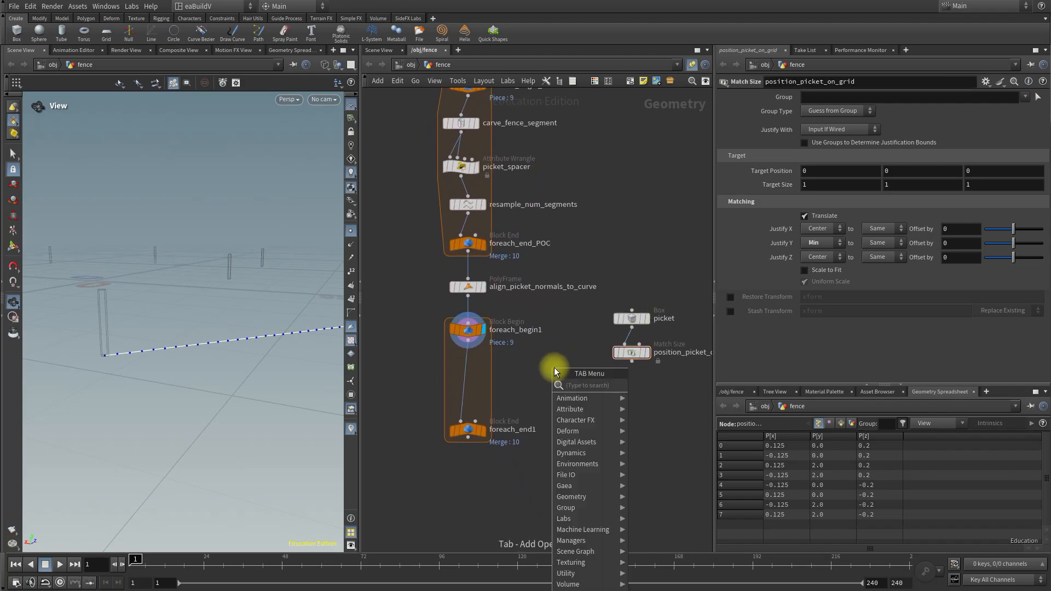
text(blast)
click(639, 385)
click(469, 373)
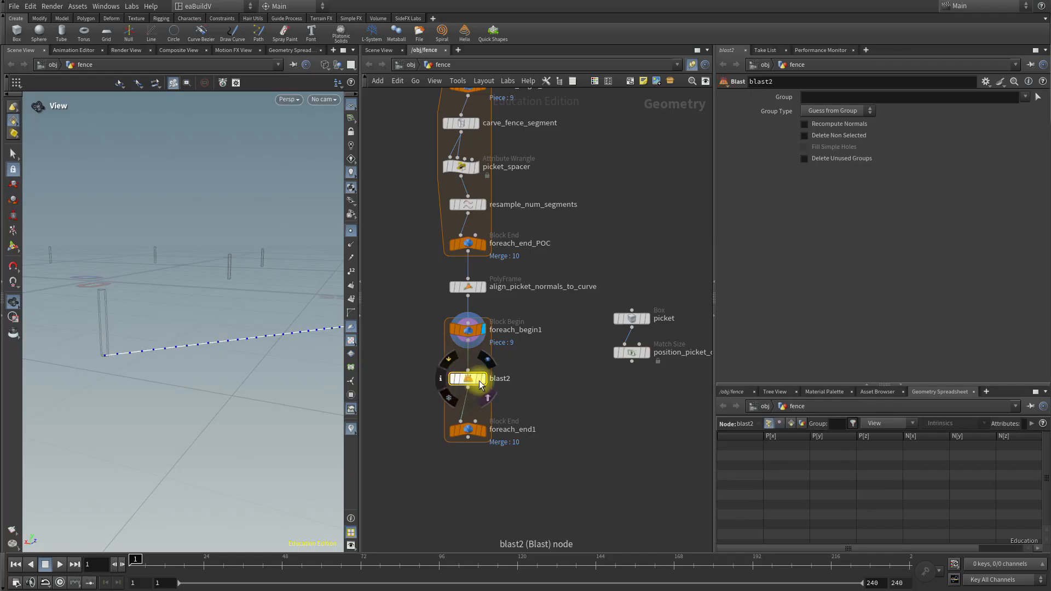
mouse_move(486, 434)
click(487, 410)
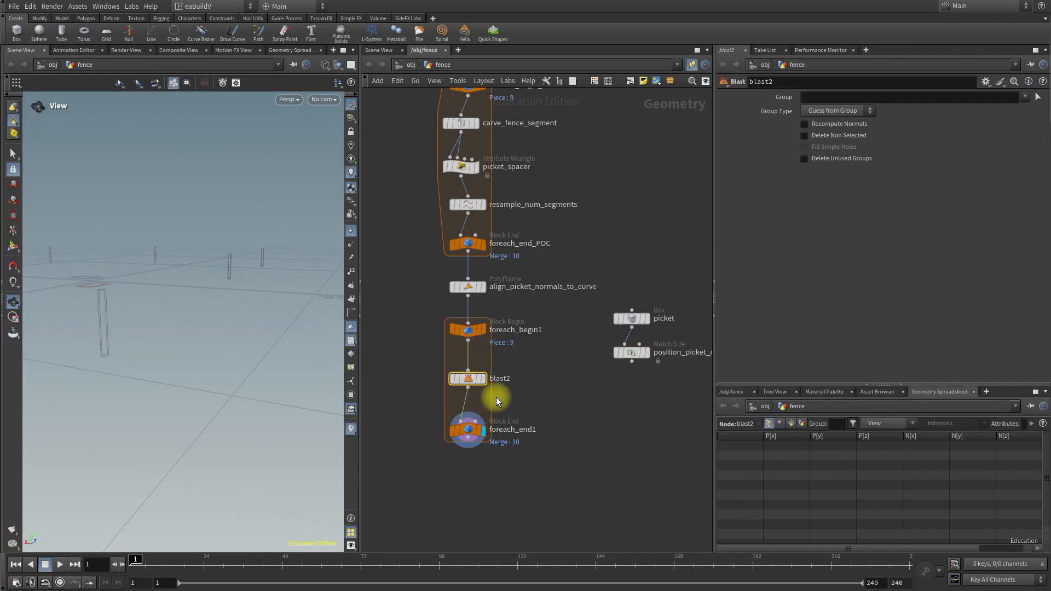
scroll(529, 405, up, 3)
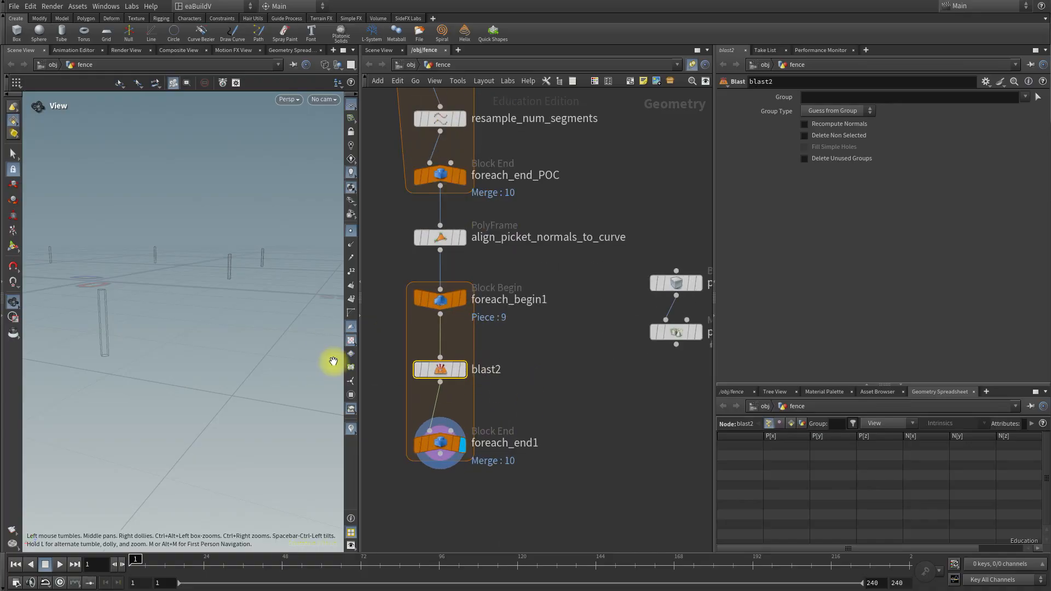
Rename the blast2 node as remove_first_and_last_points.
double_click(492, 369)
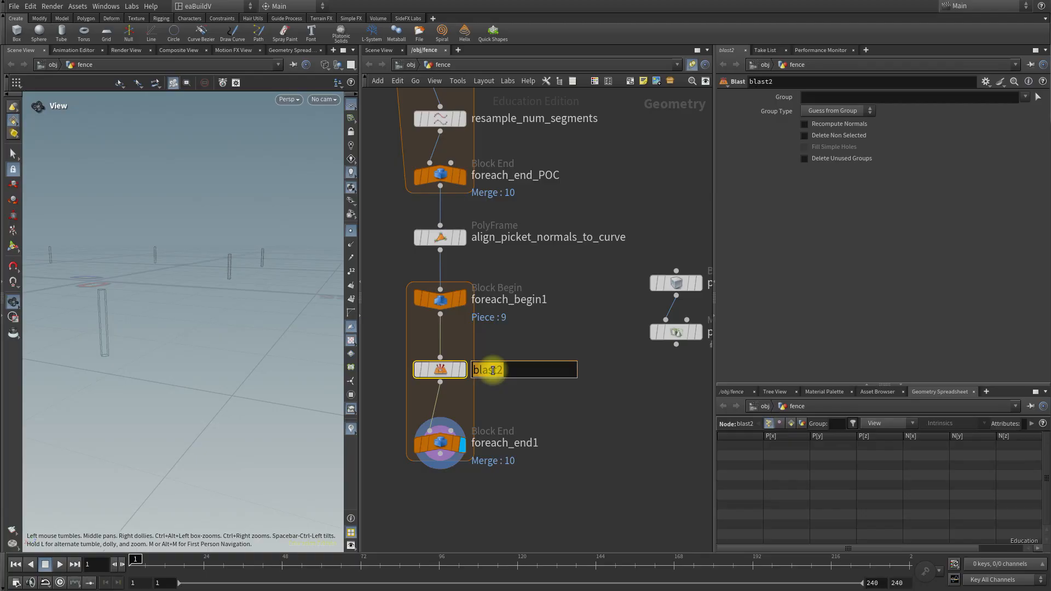
text(remove_first_and_last_points)
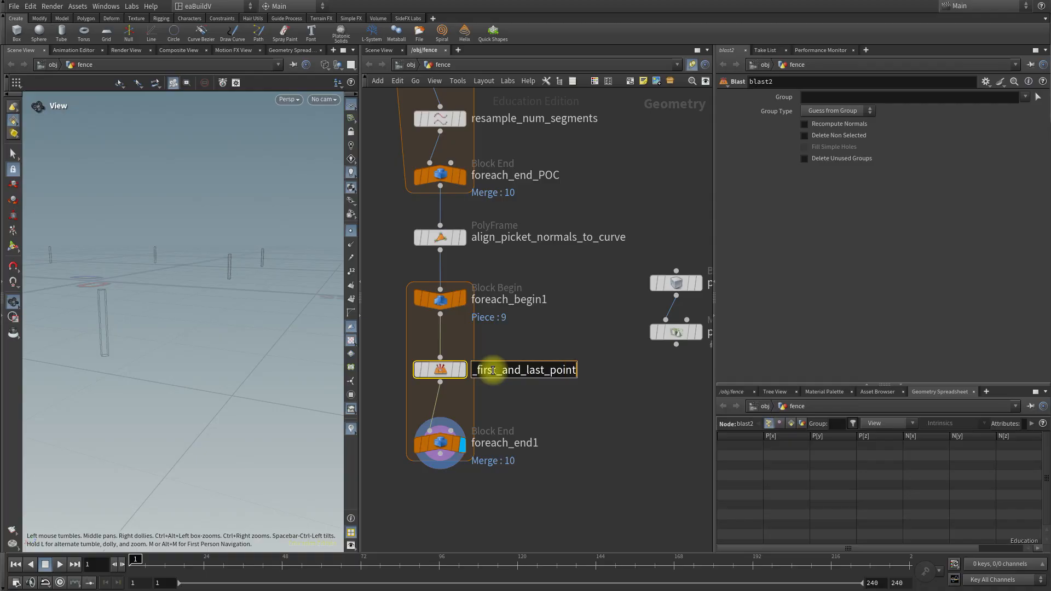
key(Return)
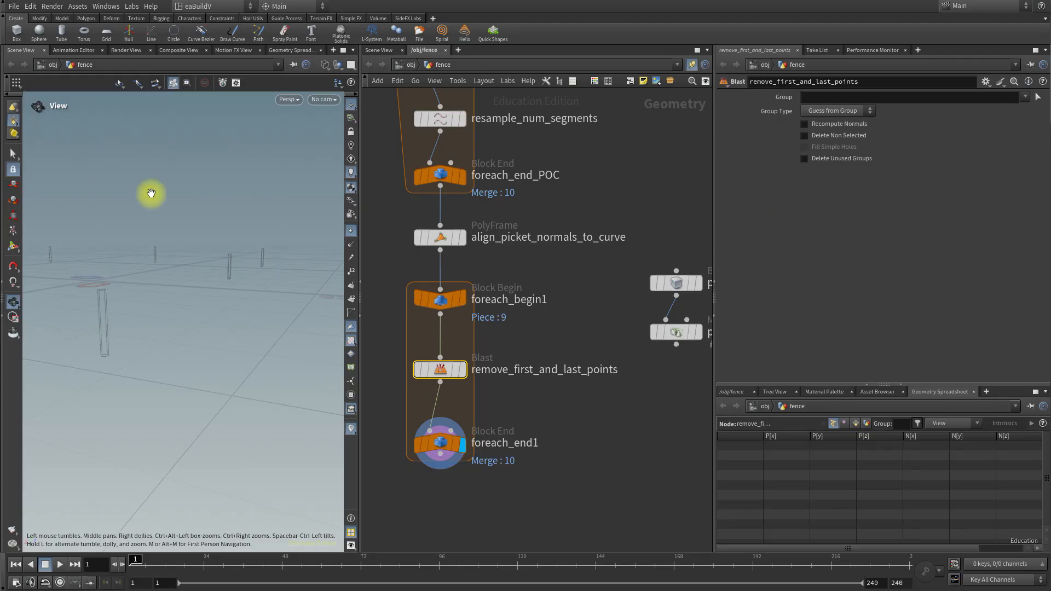
Set the Blast node's group type to Points and its group to 0 `npoints(0)-1`.
click(840, 111)
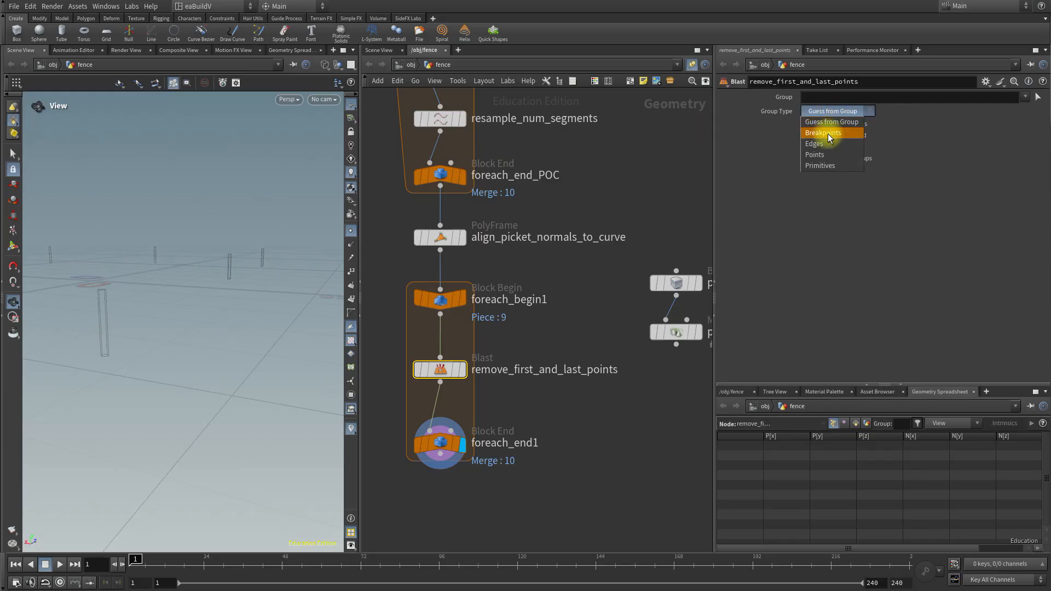
click(822, 153)
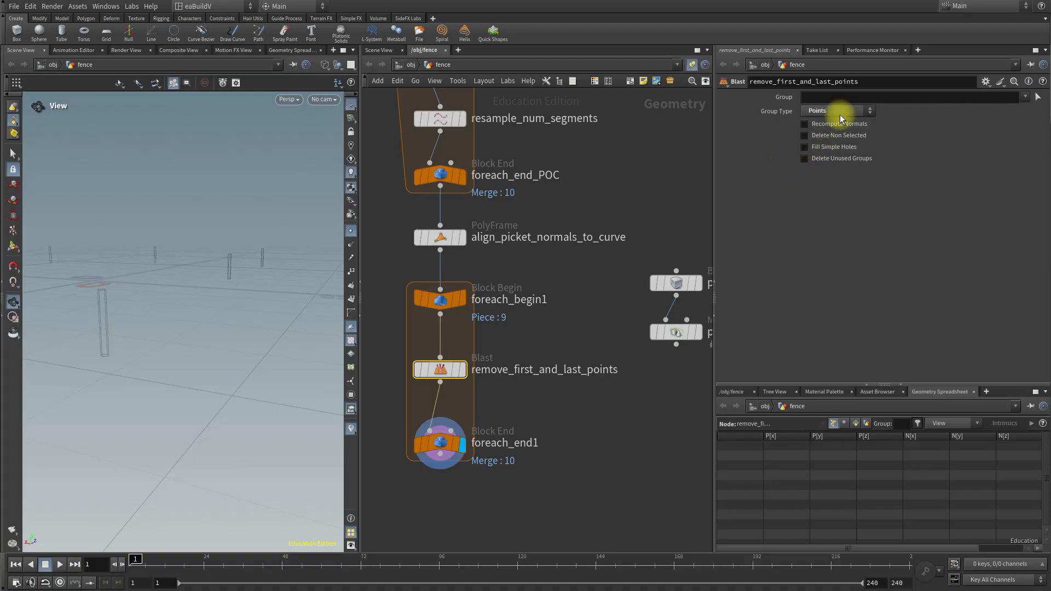
click(833, 100)
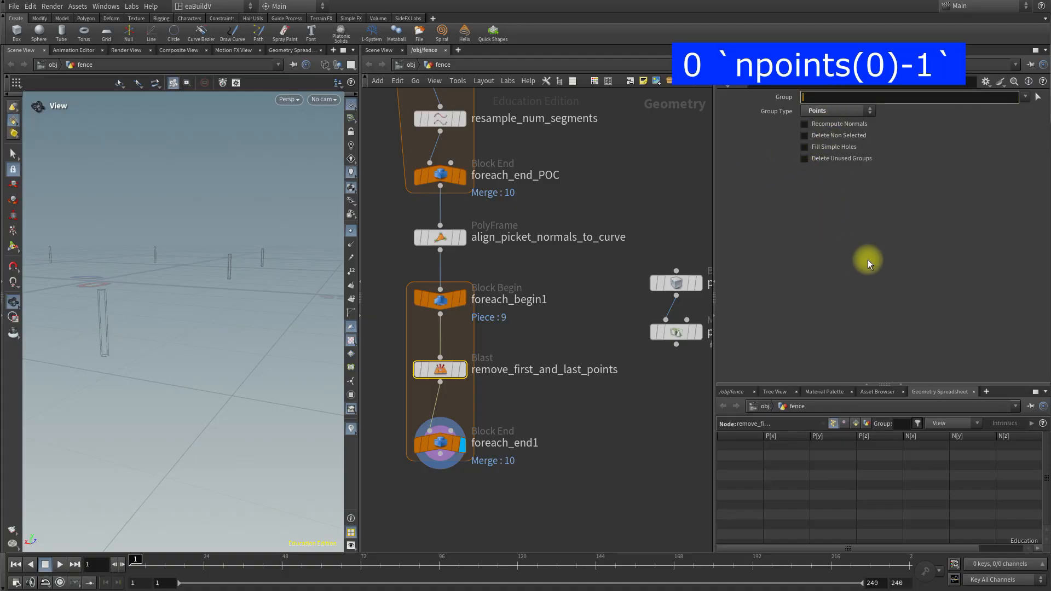
text(0)
text(`npoints)
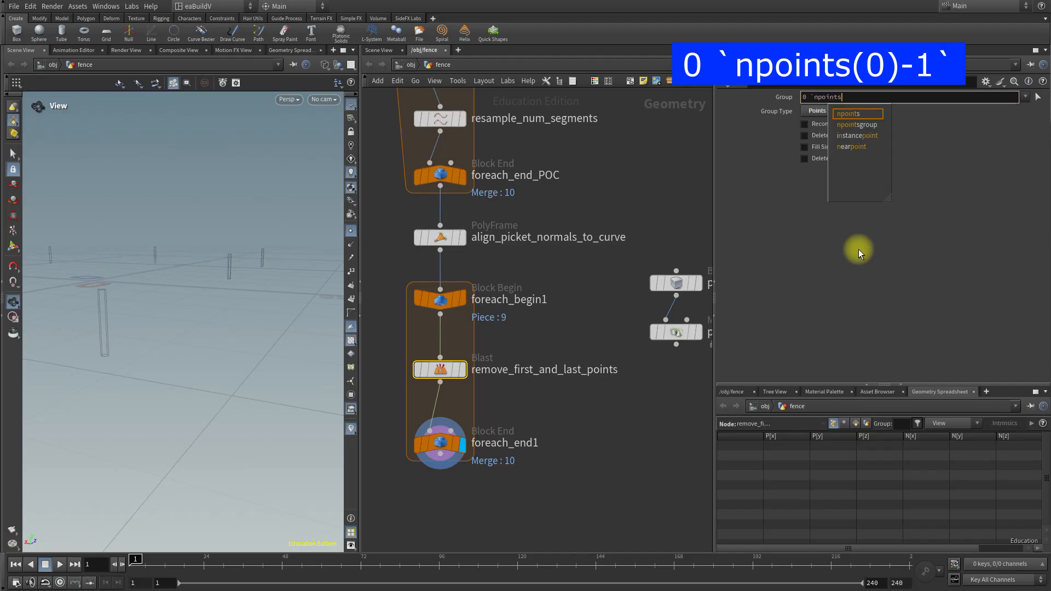
text((0)-1)
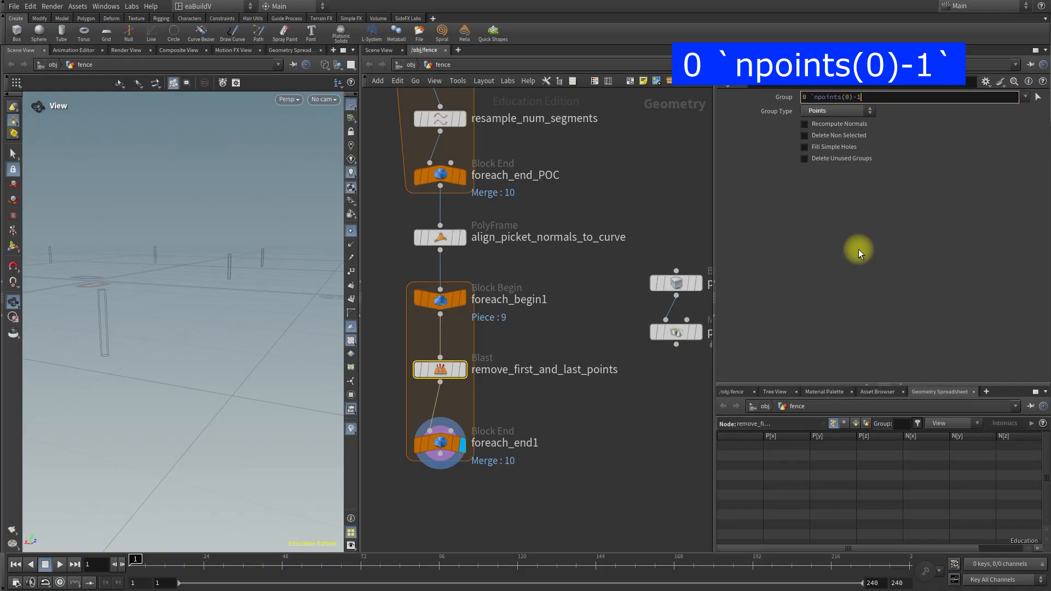
text(`)
key(Return)
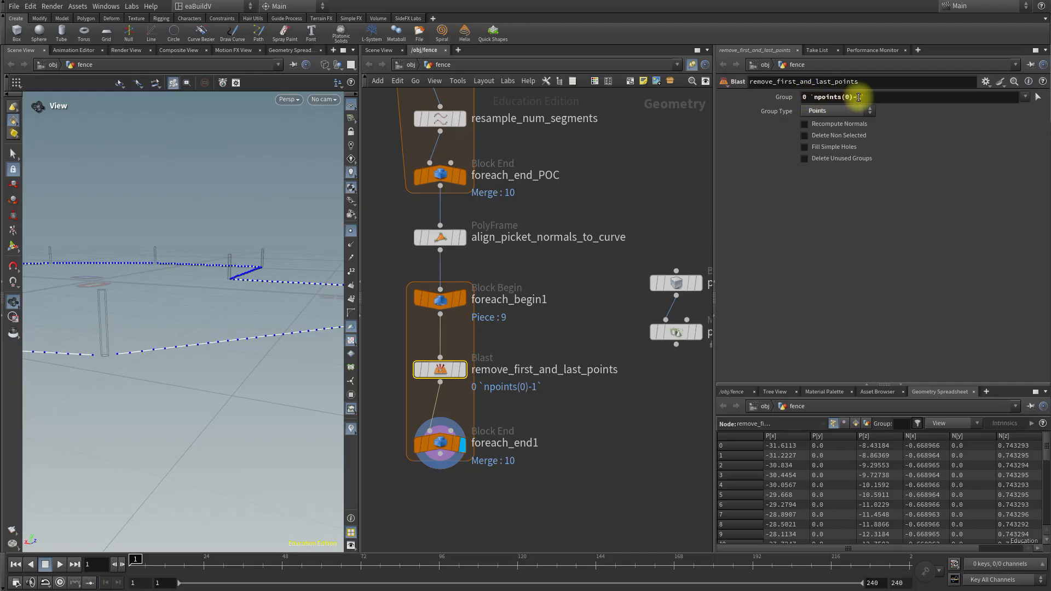
drag(869, 99, 812, 97)
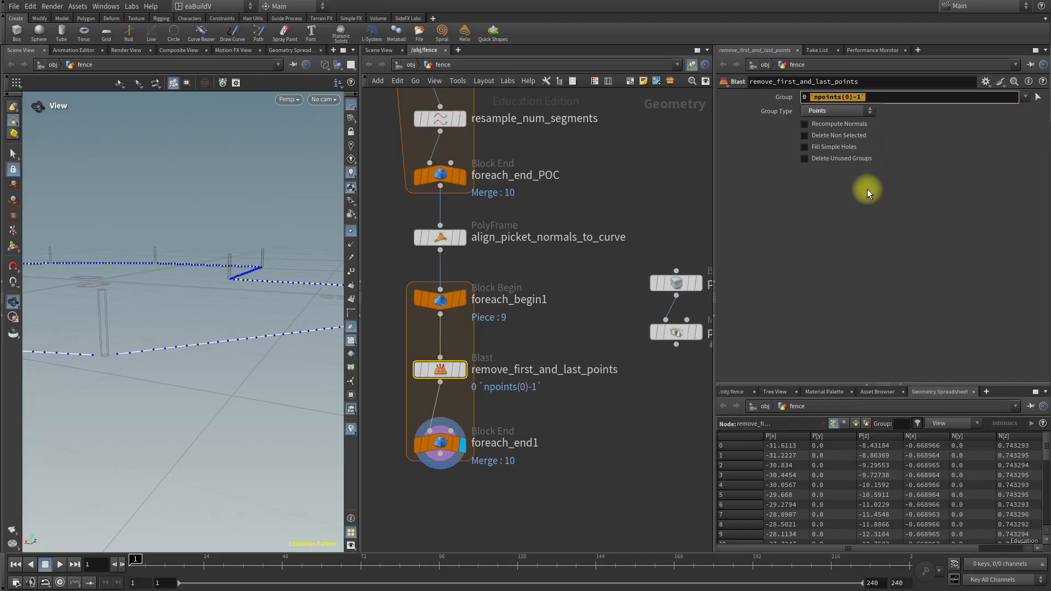
Add a Copy to Points node beside the loop and wire remove_first_and_last_points into its target points input.
drag(261, 358, 220, 371)
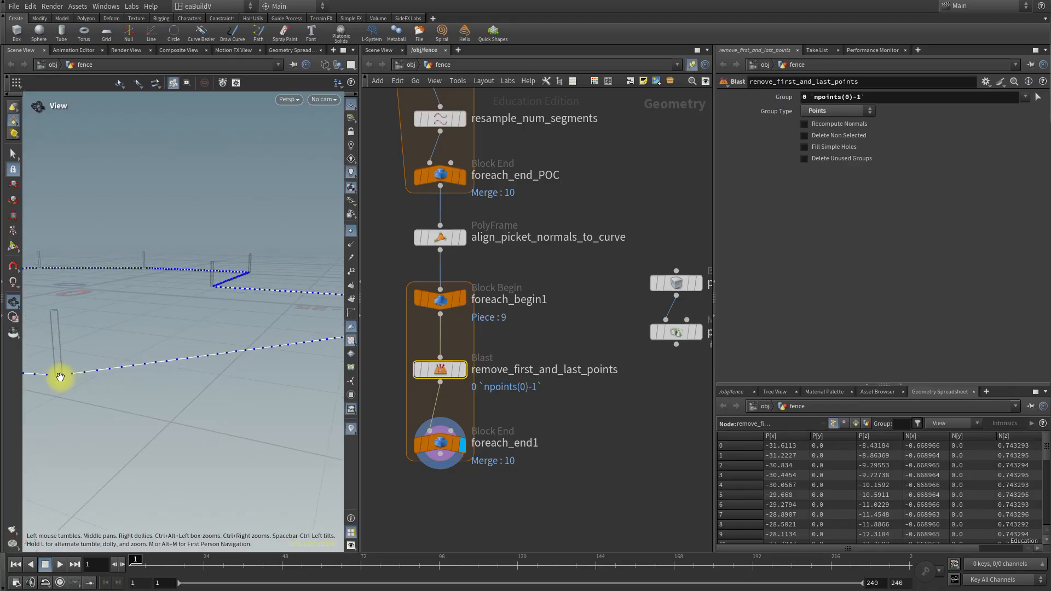
drag(176, 387, 122, 392)
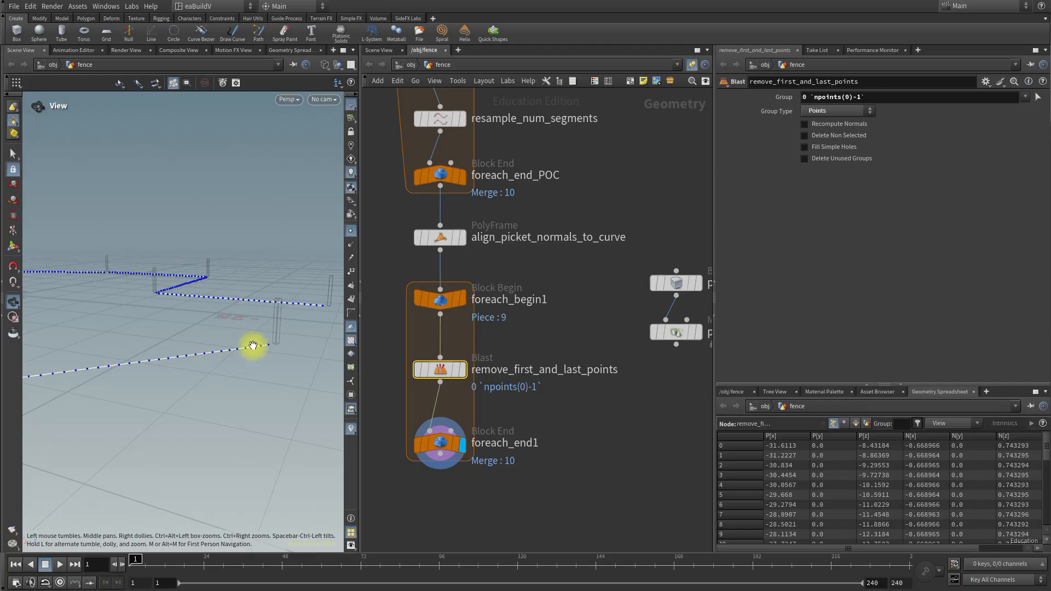
drag(175, 376, 176, 377)
middle_drag(176, 378, 201, 379)
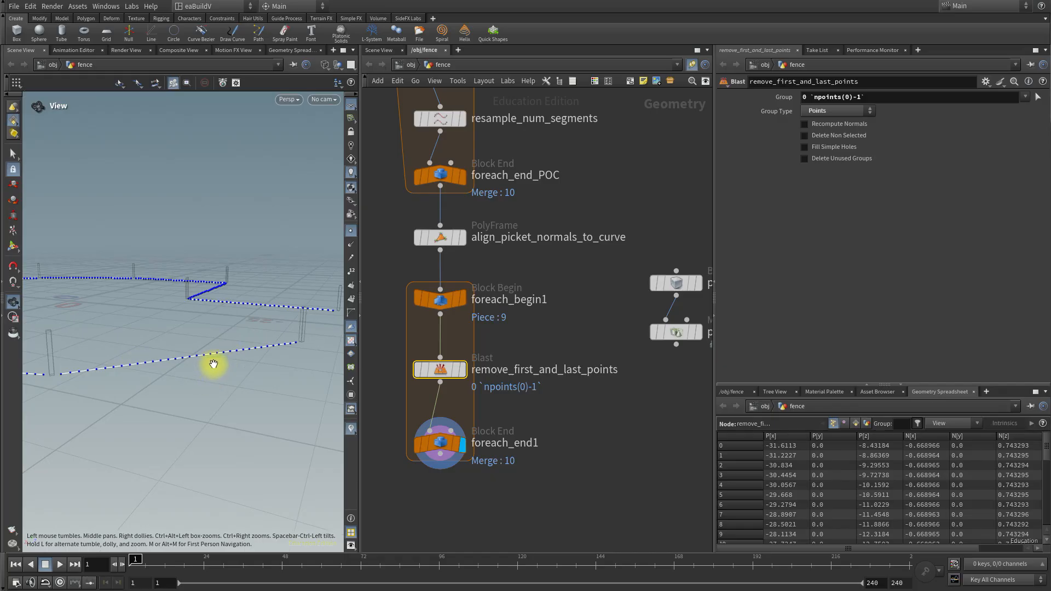
middle_drag(567, 432, 574, 346)
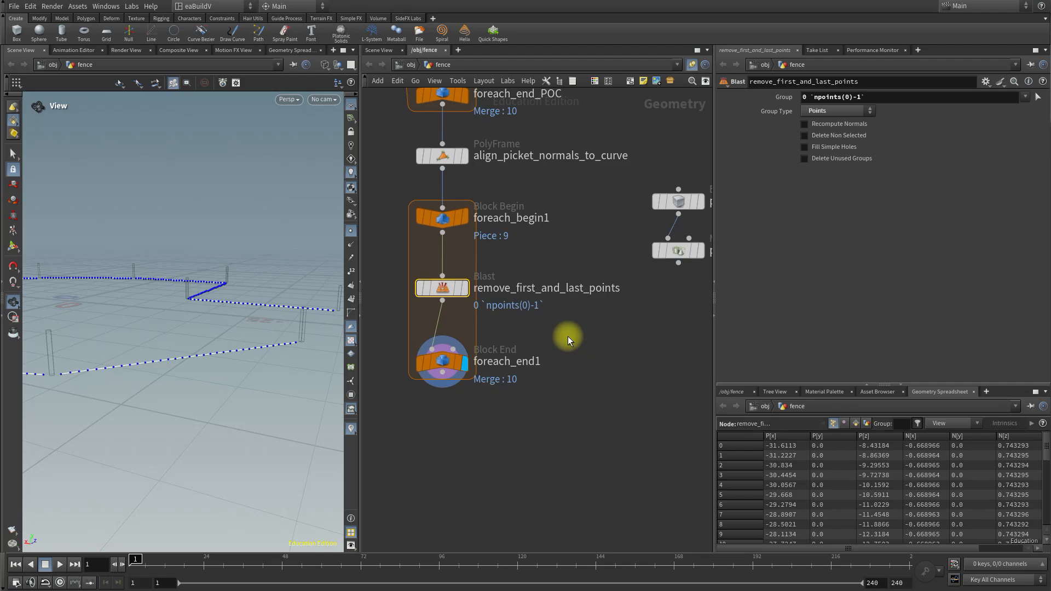
key(Tab)
text(copy)
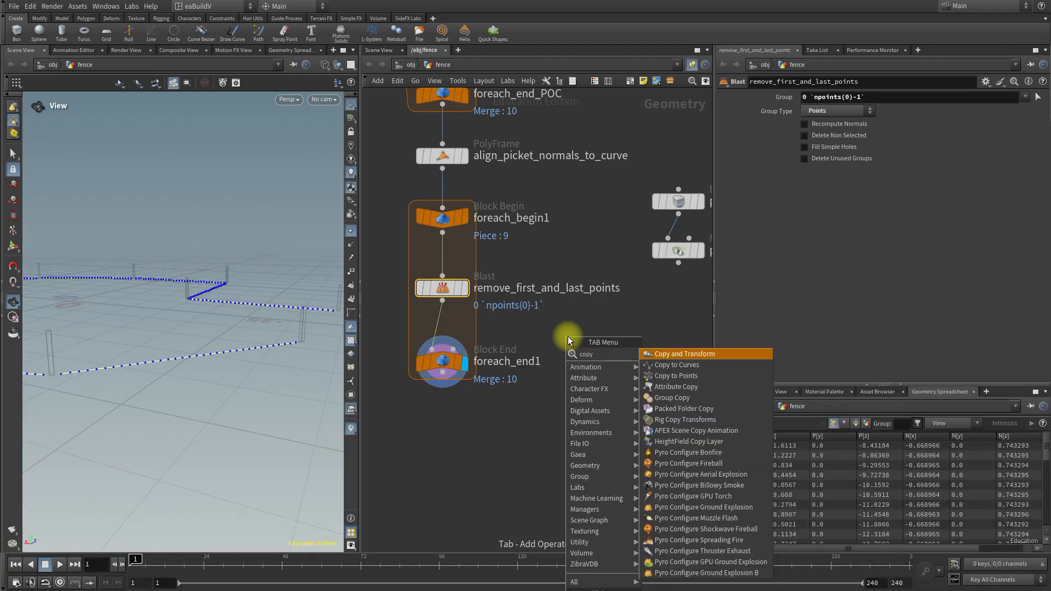
text(tra)
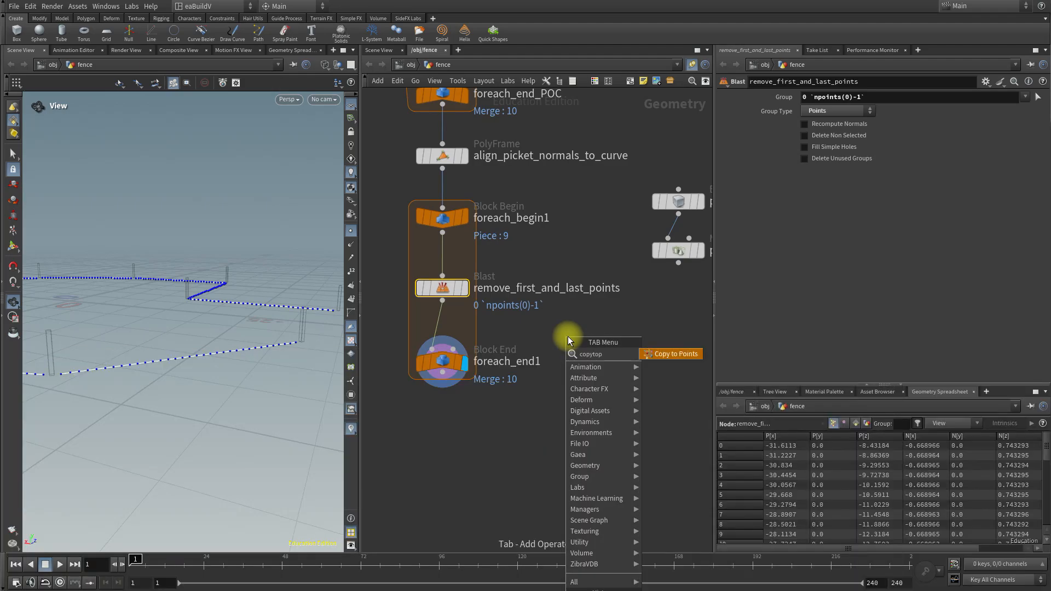
key(Return)
click(559, 337)
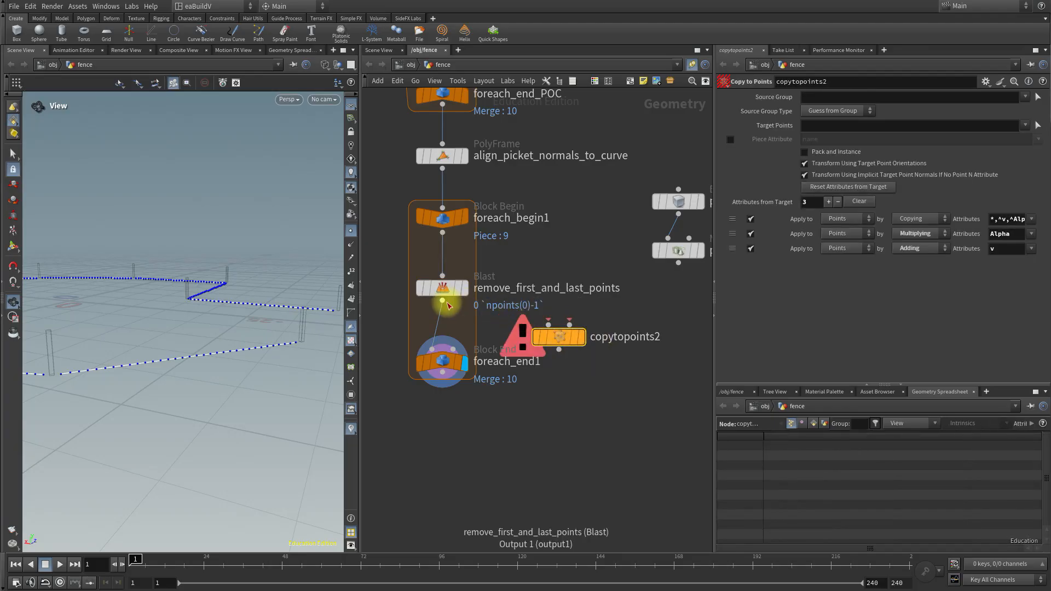
drag(442, 301, 569, 325)
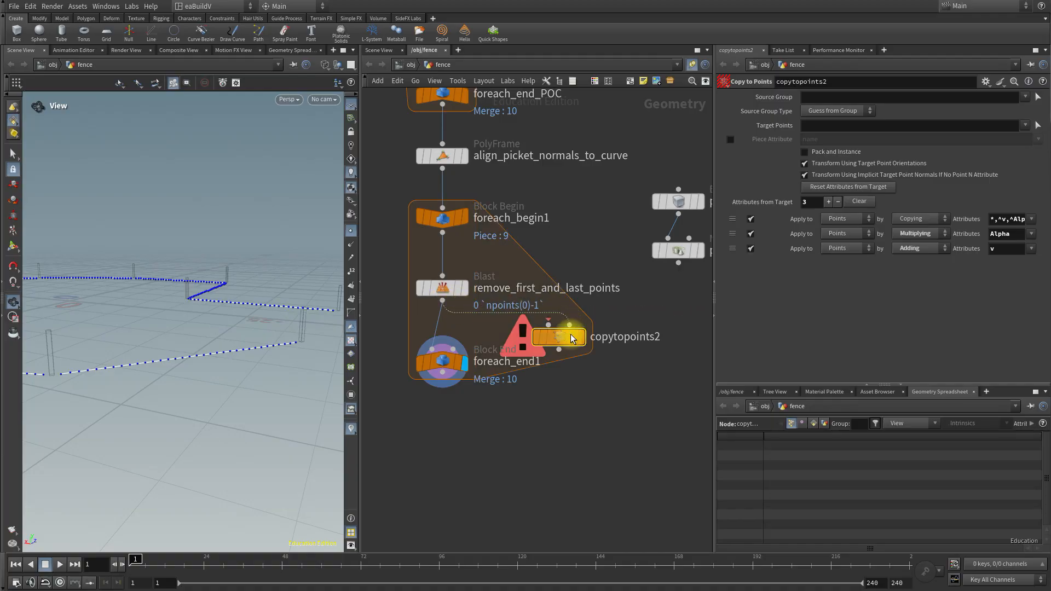
Wire position_picket_on_grid into copytopoints2's first input and its output into foreach_end1, and turn off point display in the viewport.
middle_drag(684, 282, 588, 277)
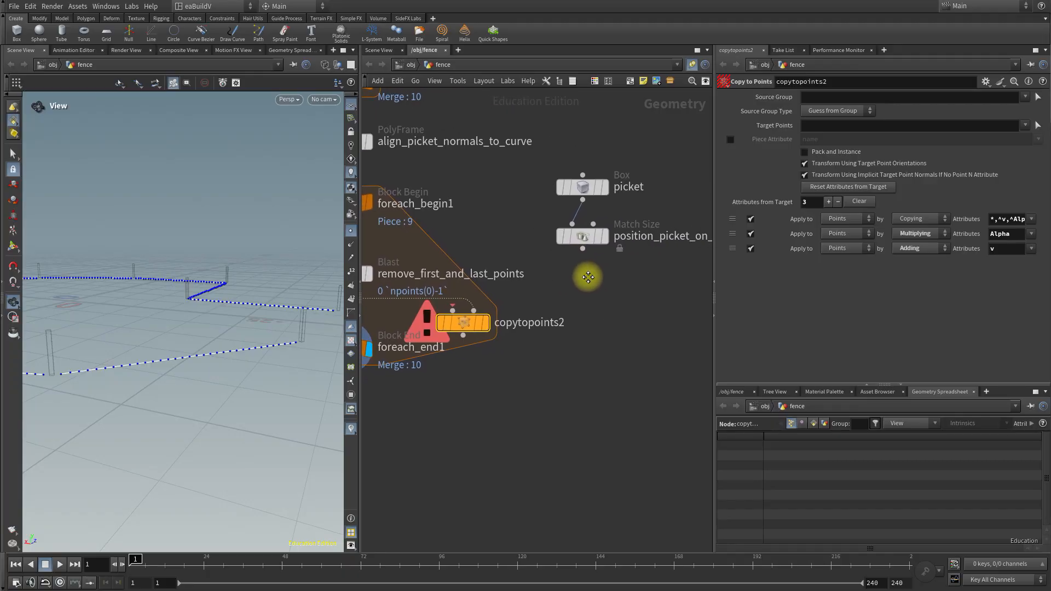
drag(583, 249, 454, 309)
middle_drag(455, 310, 564, 326)
drag(564, 327, 450, 416)
drag(235, 403, 238, 369)
click(352, 232)
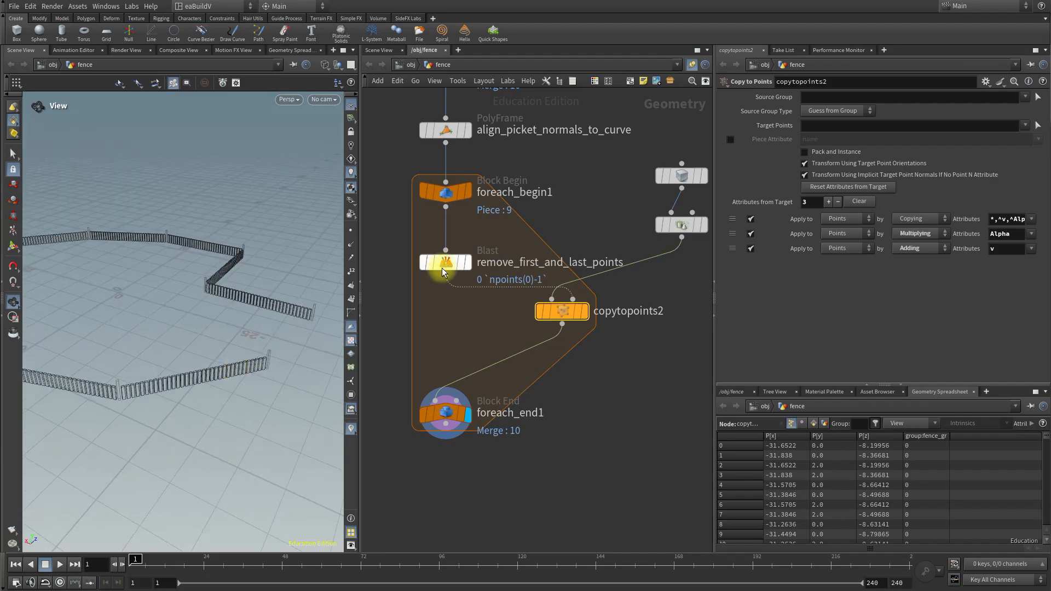
Test the picket density with picket_spacer's Spacer at 0.146, and set it to 0.752.
middle_drag(564, 206, 596, 428)
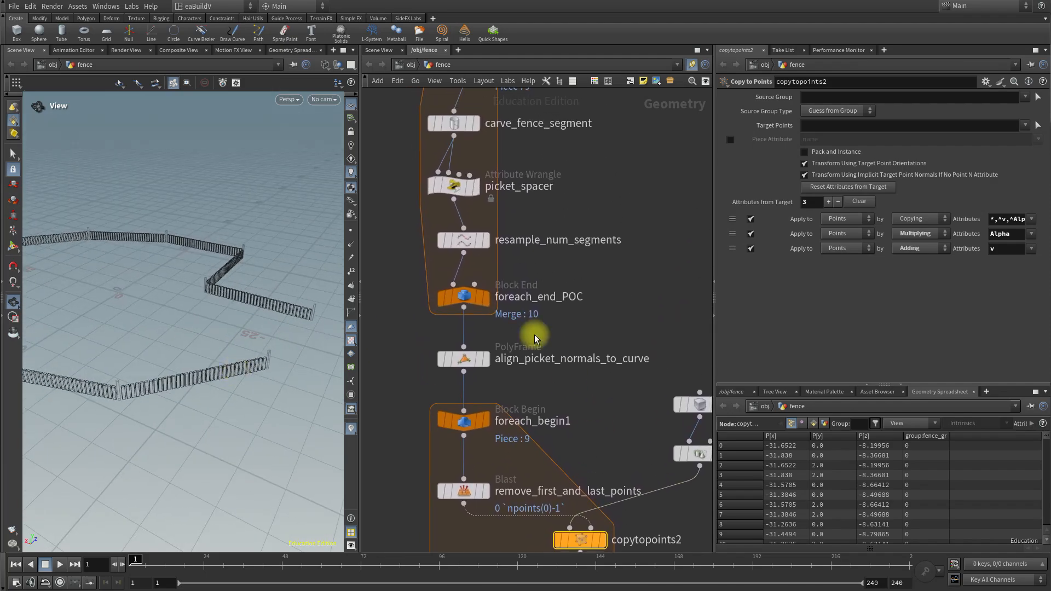
click(446, 191)
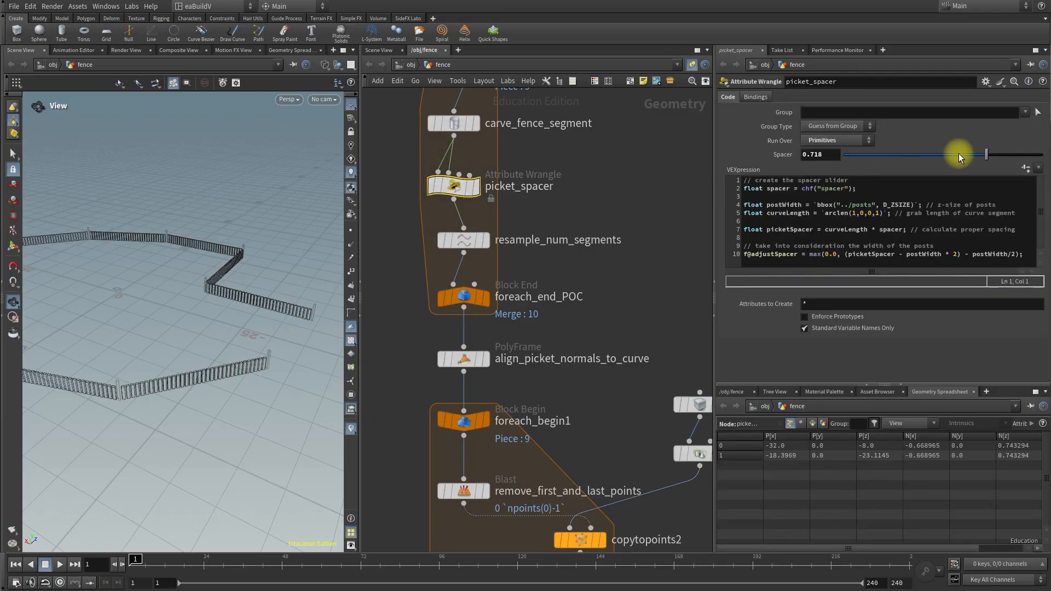
drag(985, 153, 945, 174)
drag(333, 345, 187, 350)
drag(944, 153, 874, 163)
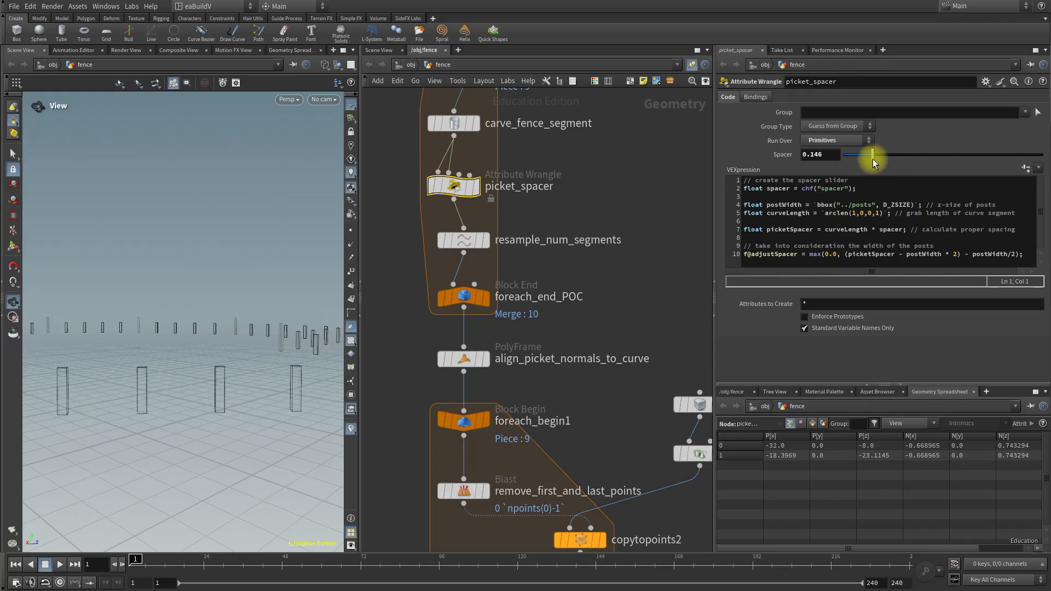
drag(277, 345, 240, 378)
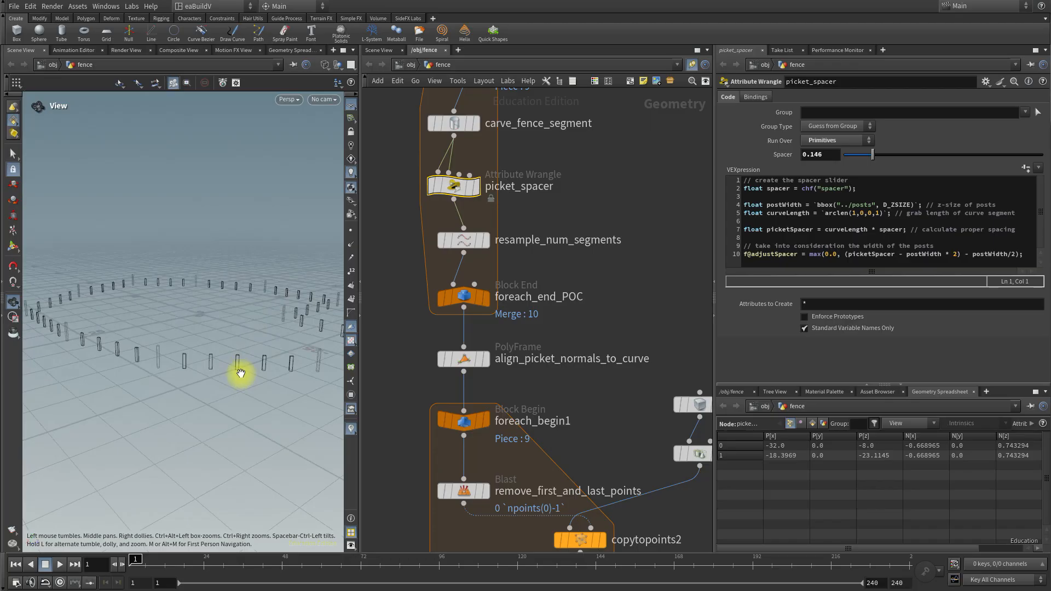
drag(873, 155, 993, 144)
drag(254, 352, 213, 403)
Move copytopoints2 into line between remove_first_and_last_points and foreach_end1.
middle_drag(606, 390, 599, 128)
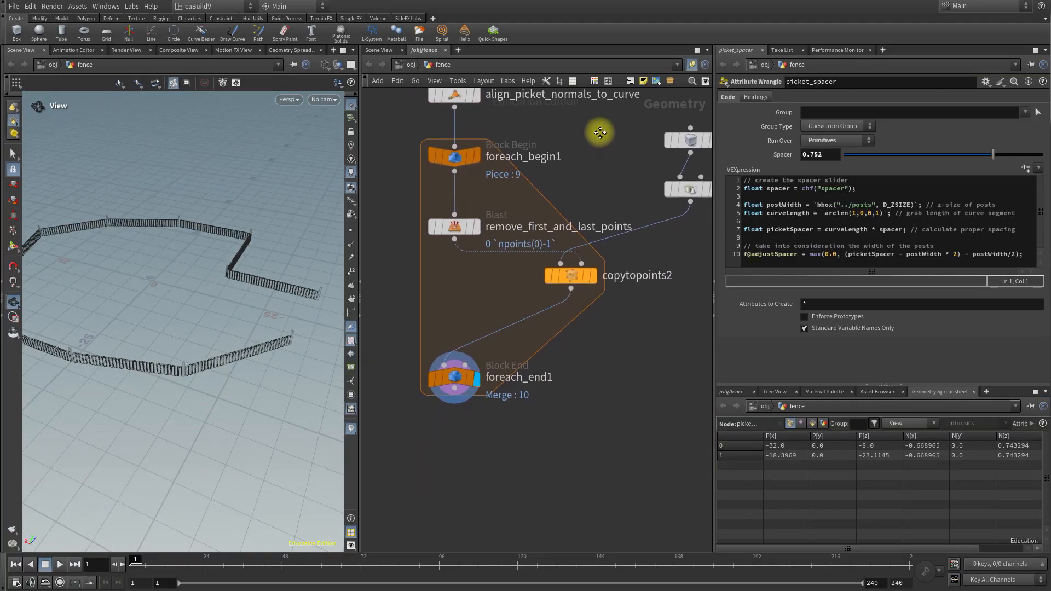
drag(539, 289, 463, 300)
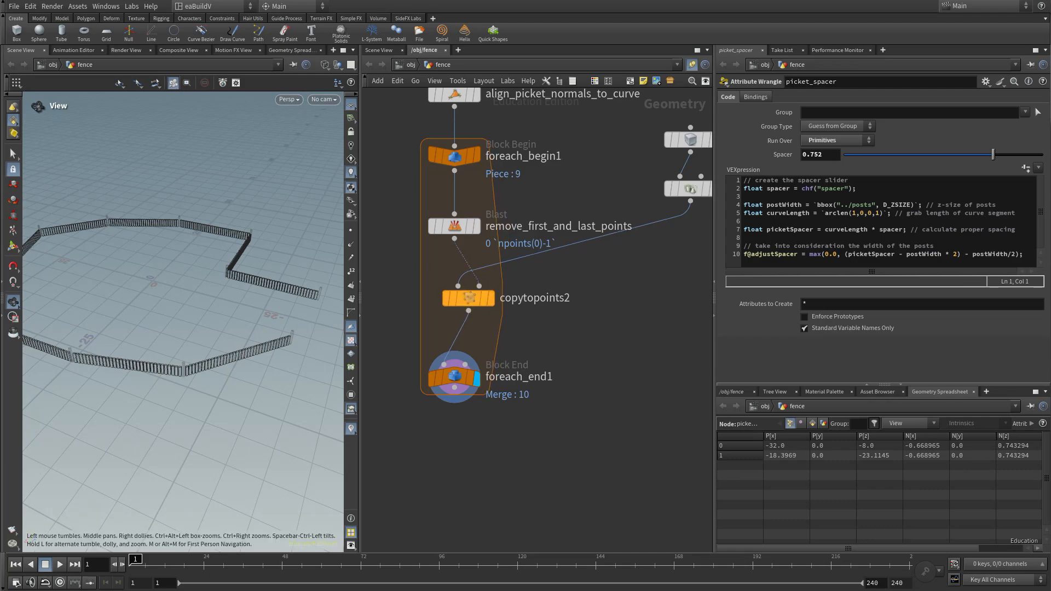
middle_drag(593, 421, 587, 478)
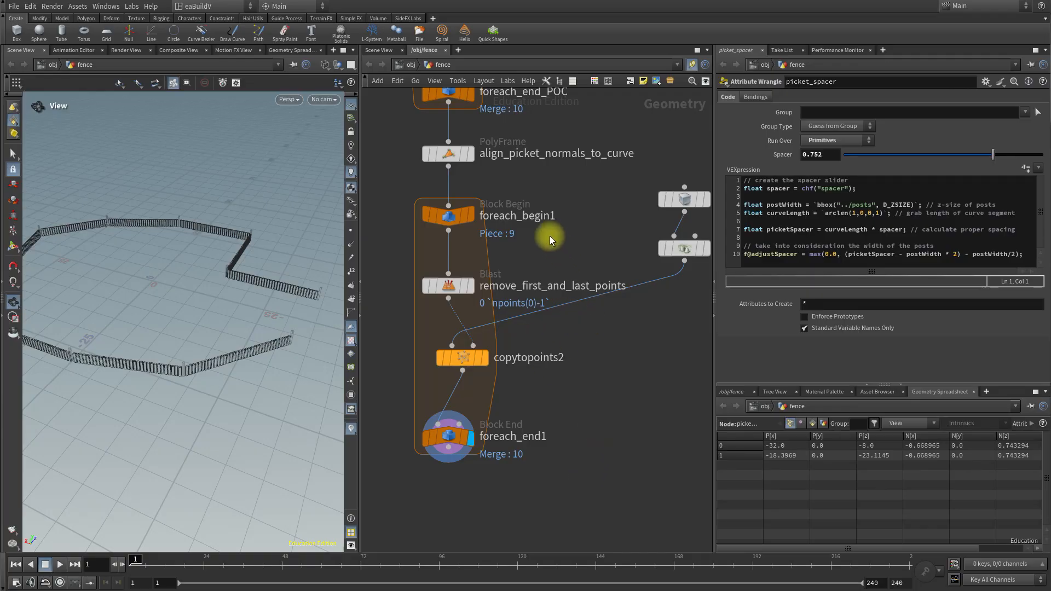
Rename the second loop's block nodes as foreach_begin_pickets and foreach_end_pickets.
double_click(551, 218)
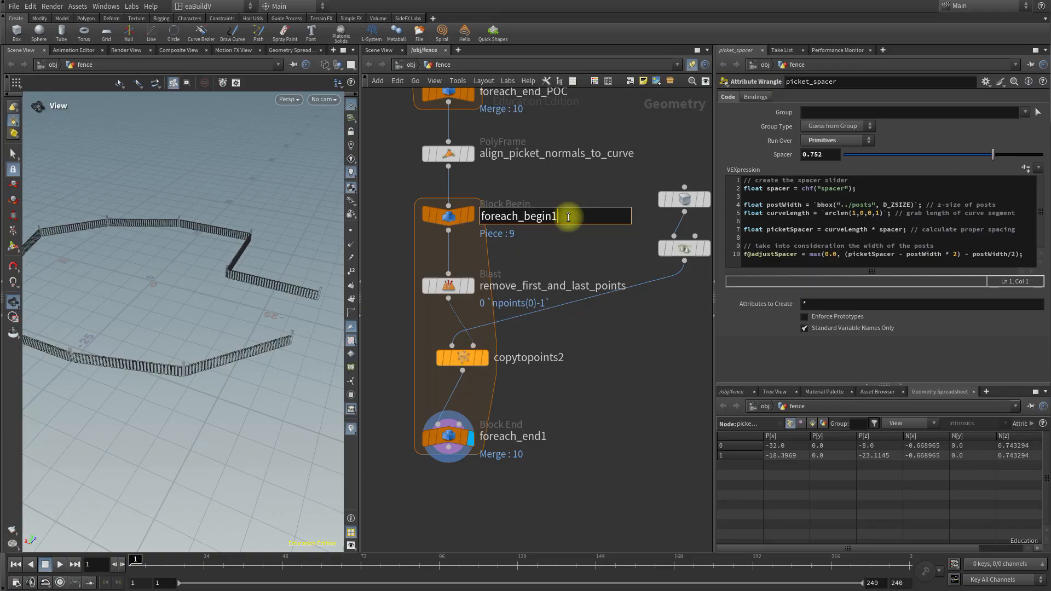
text(_pickets)
key(Return)
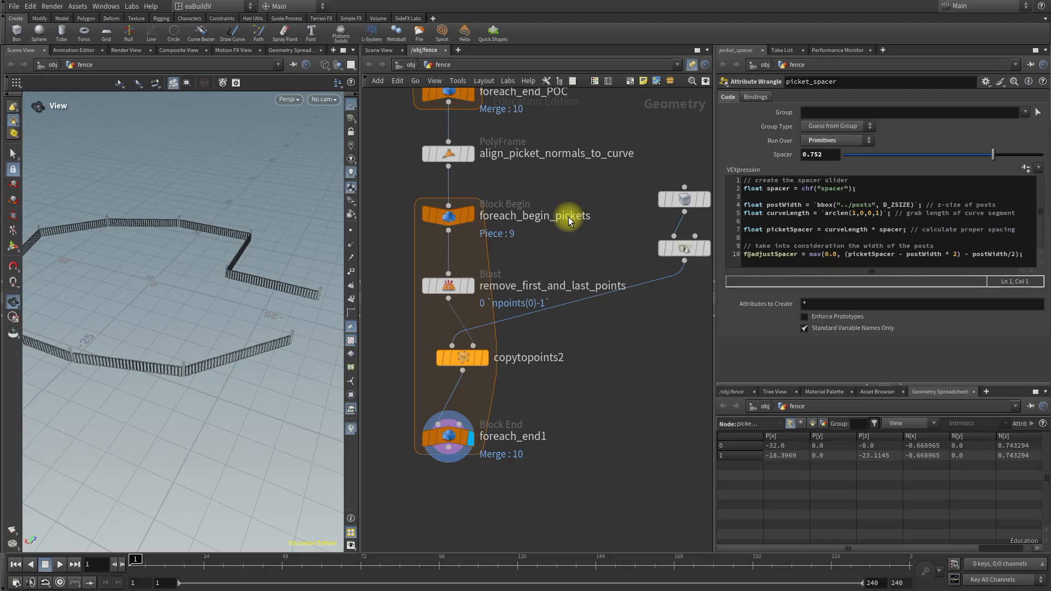
double_click(565, 440)
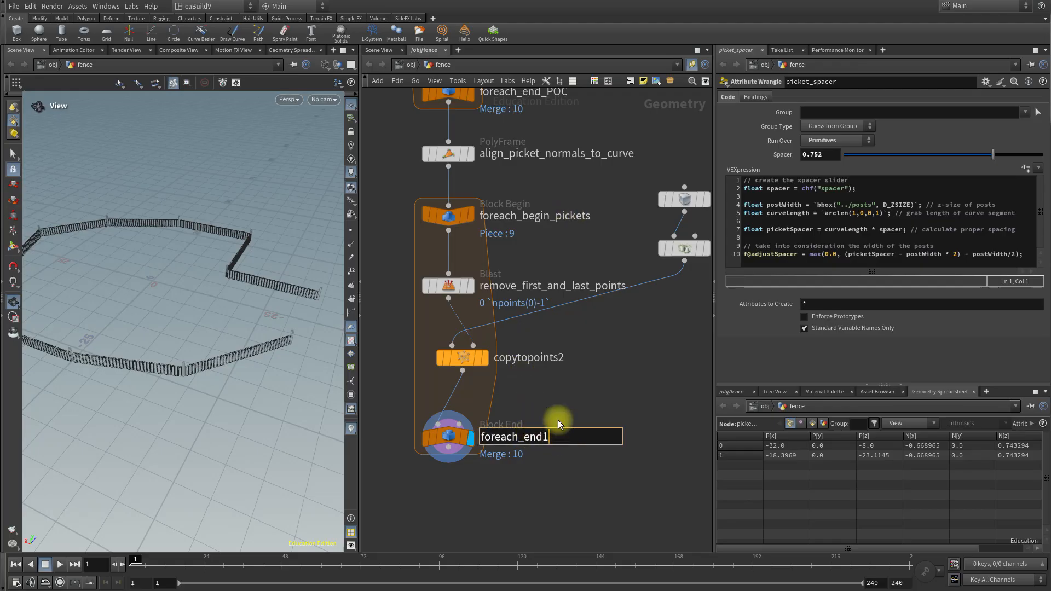
text(_pickets)
key(Return)
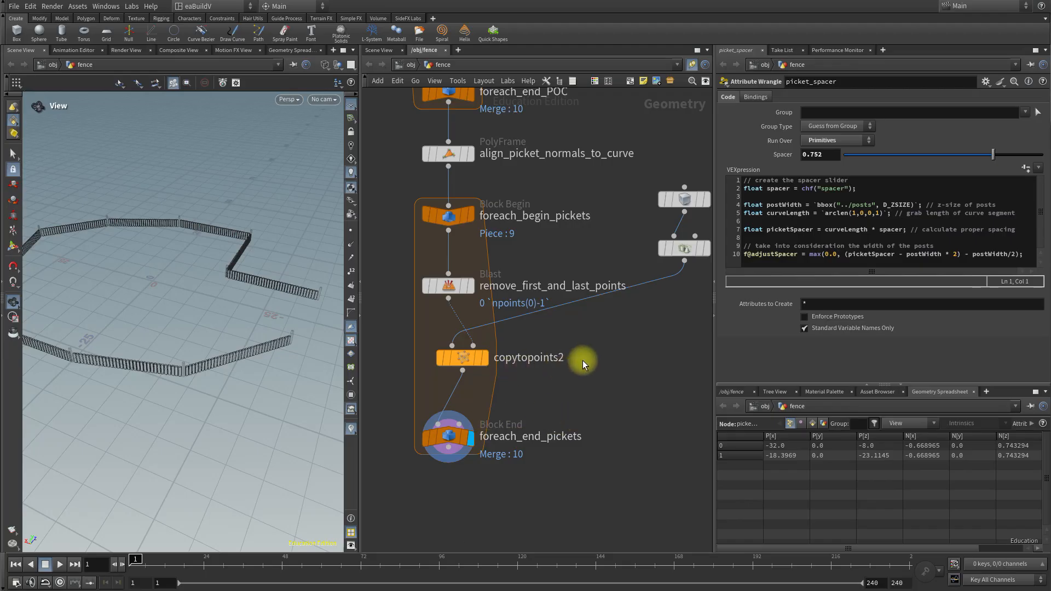
Add a Merge node below the picket loop and rename it merge_posts_and_pickets.
scroll(578, 362, down, 3)
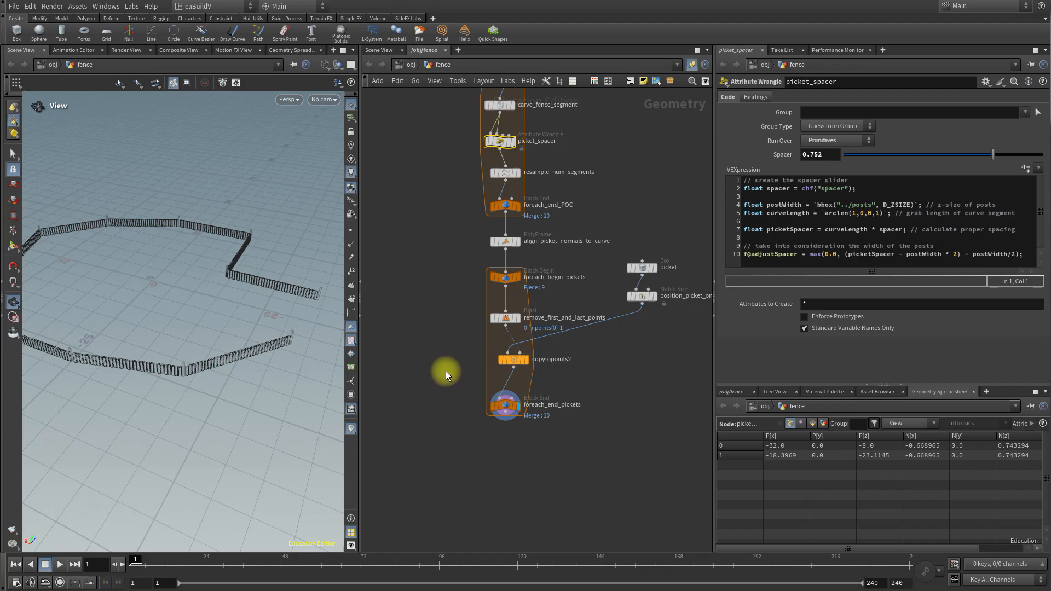
middle_drag(429, 329, 521, 400)
scroll(520, 401, down, 3)
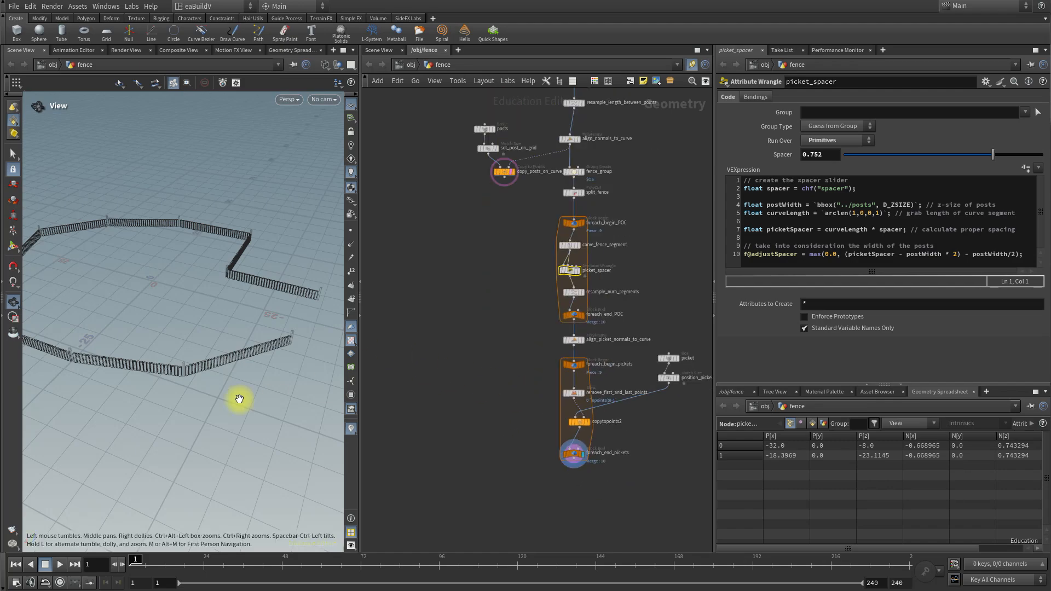
drag(237, 399, 207, 375)
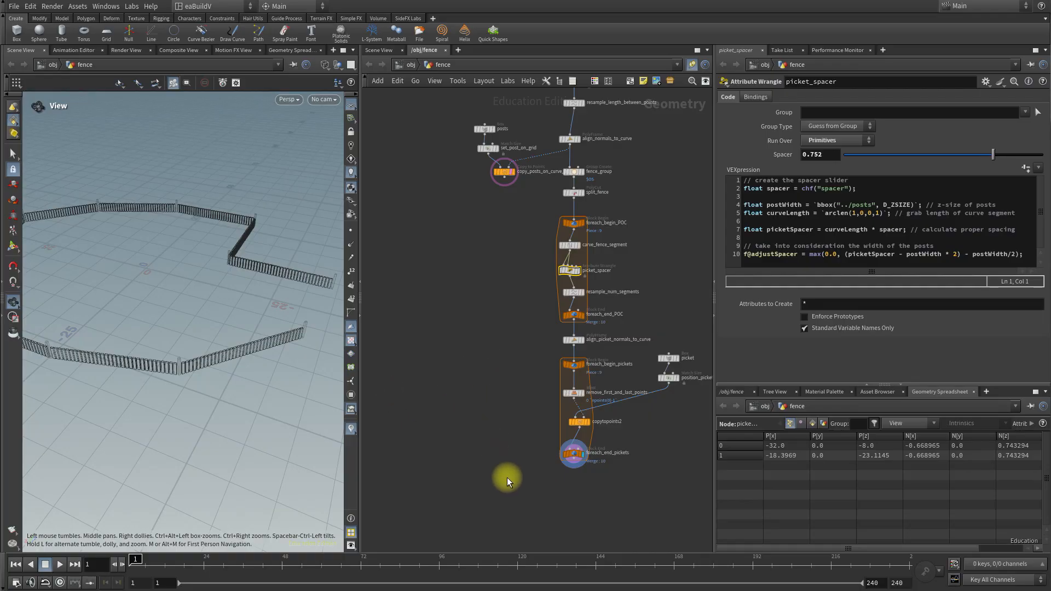
key(Tab)
text(merg)
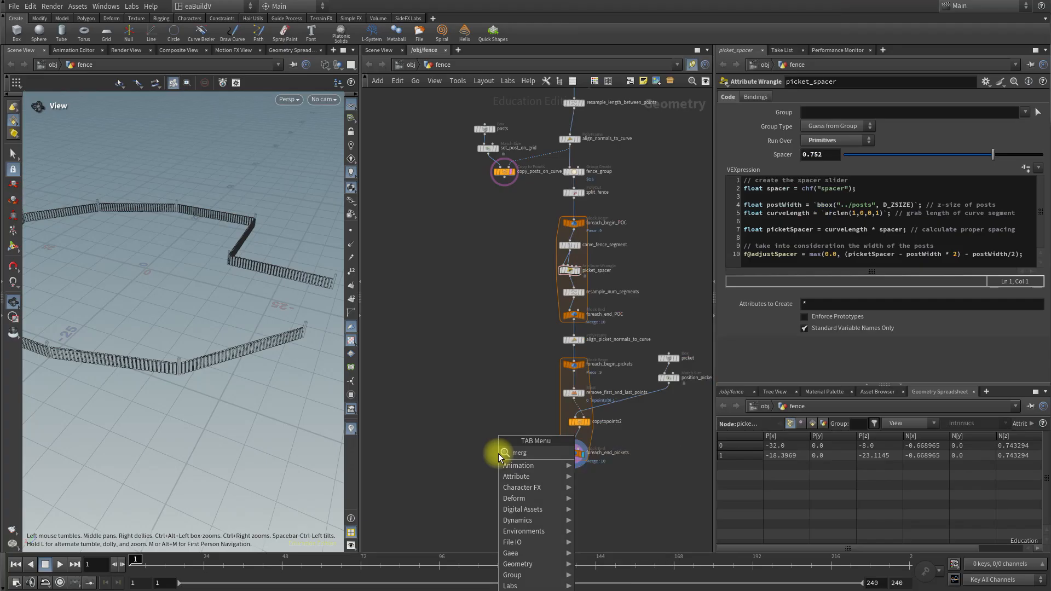
key(Return)
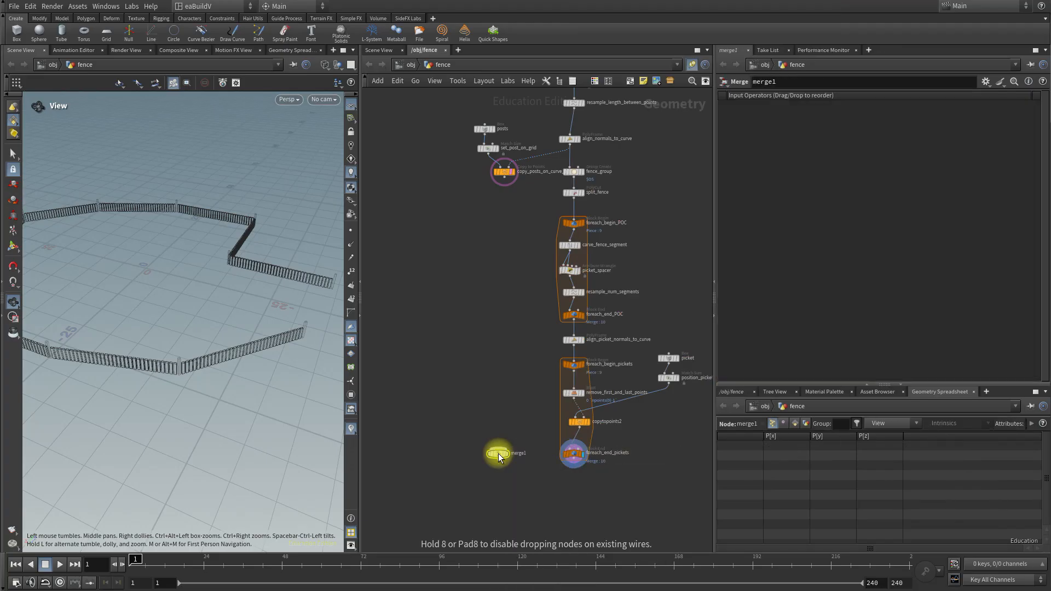
click(505, 486)
double_click(524, 484)
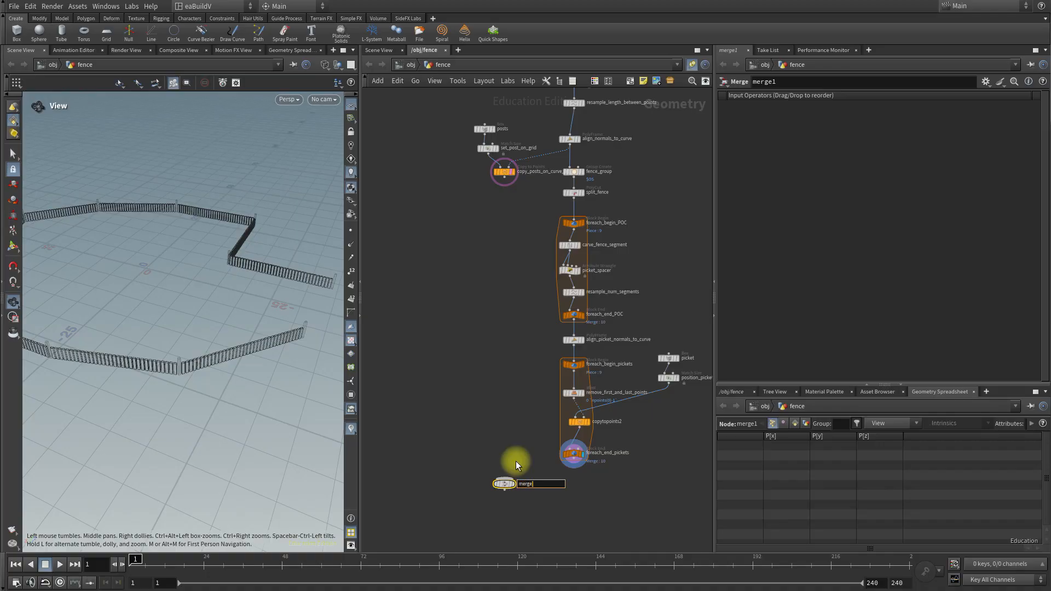
text(merge_posts_and_pickets)
key(Return)
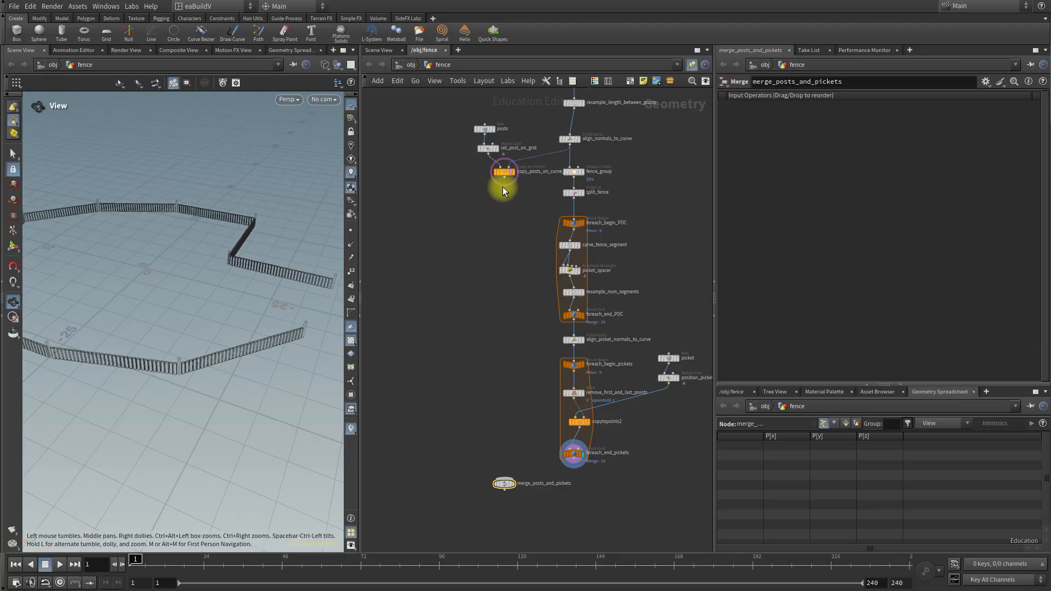
Wire copy_posts_on_curve_pts and foreach_end_pickets into merge_posts_and_pickets, and display the merged fence to inspect the pickets around a post.
drag(502, 178, 503, 480)
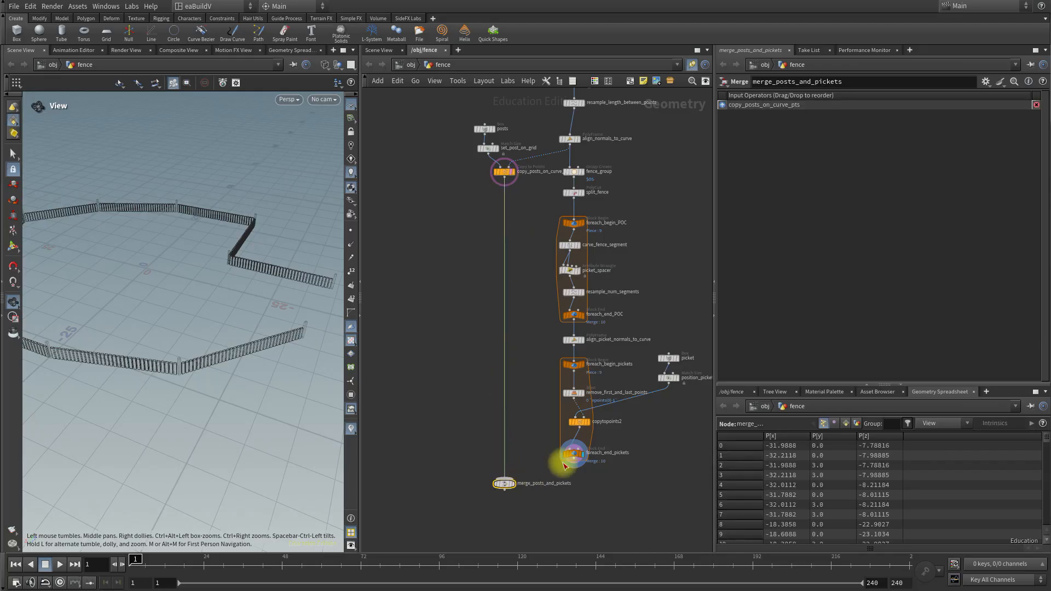
drag(573, 464, 518, 493)
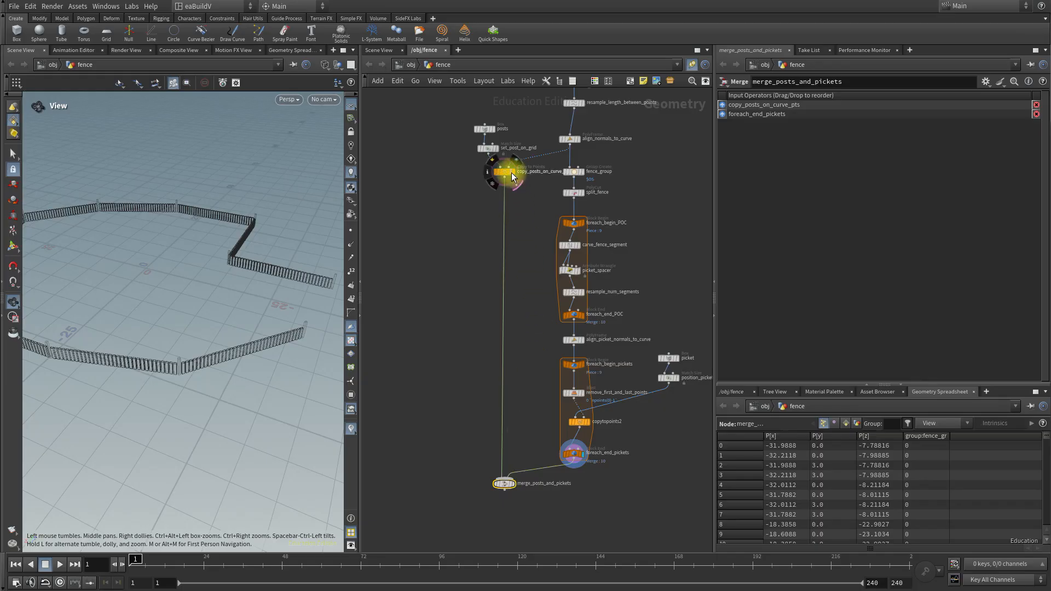
drag(294, 418, 173, 316)
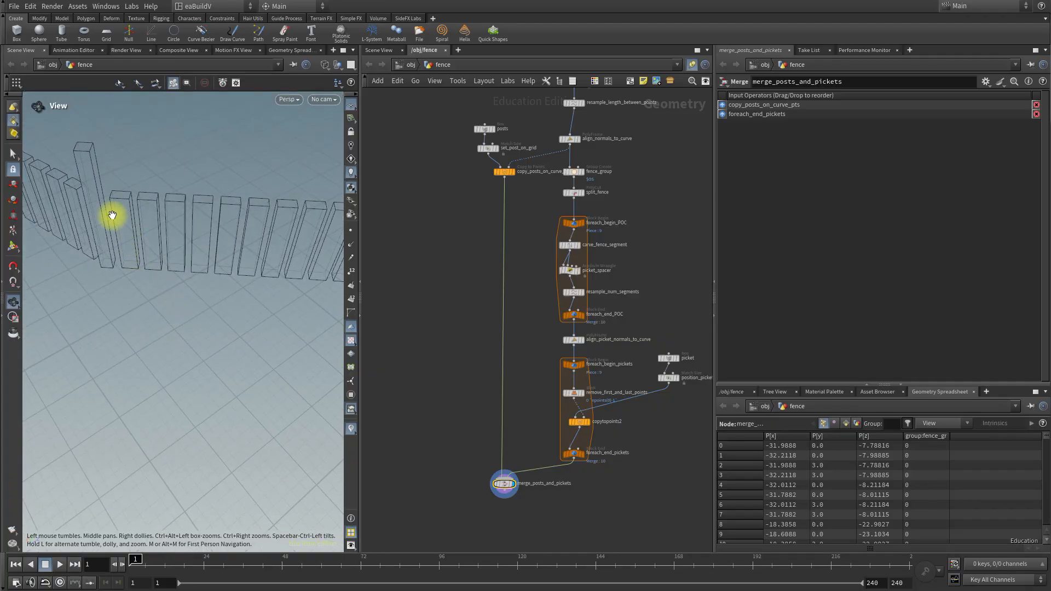
drag(233, 259, 185, 264)
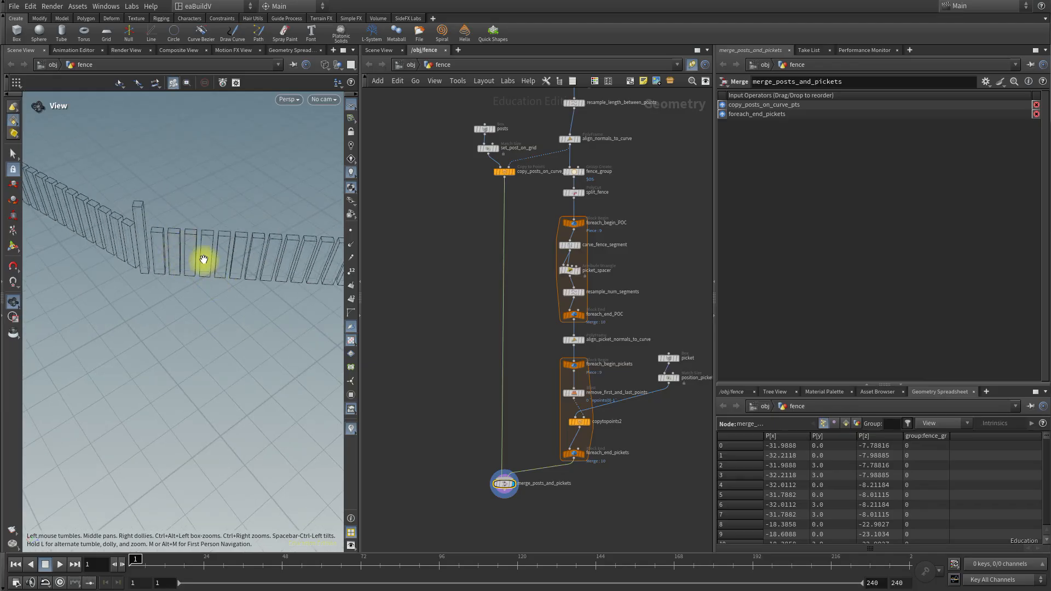
drag(334, 344, 166, 354)
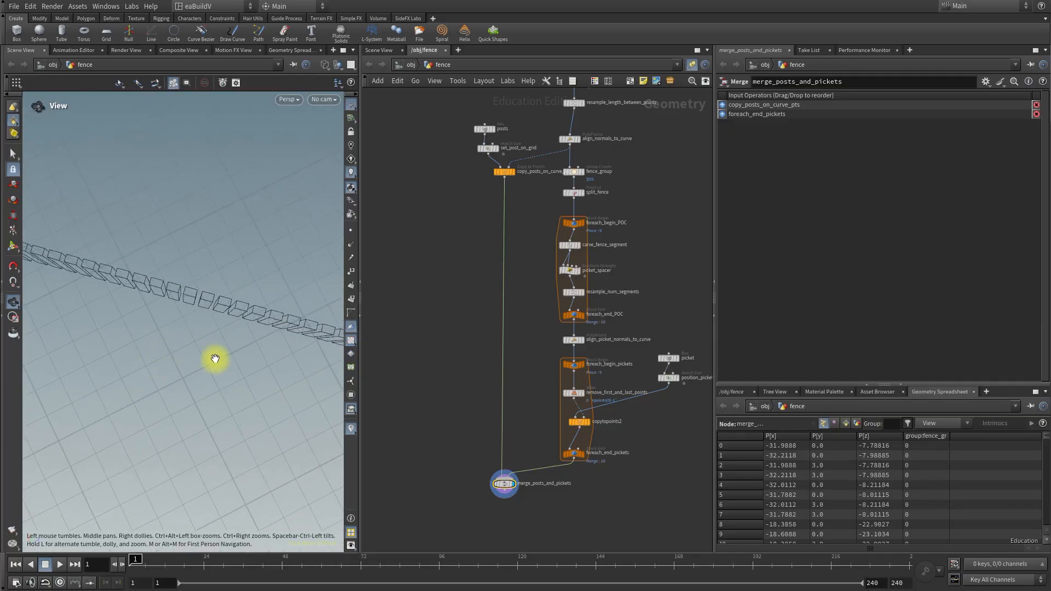
Try a Z size of 0.2 on the picket box, and restore it to 0.4.
scroll(682, 368, up, 3)
click(663, 353)
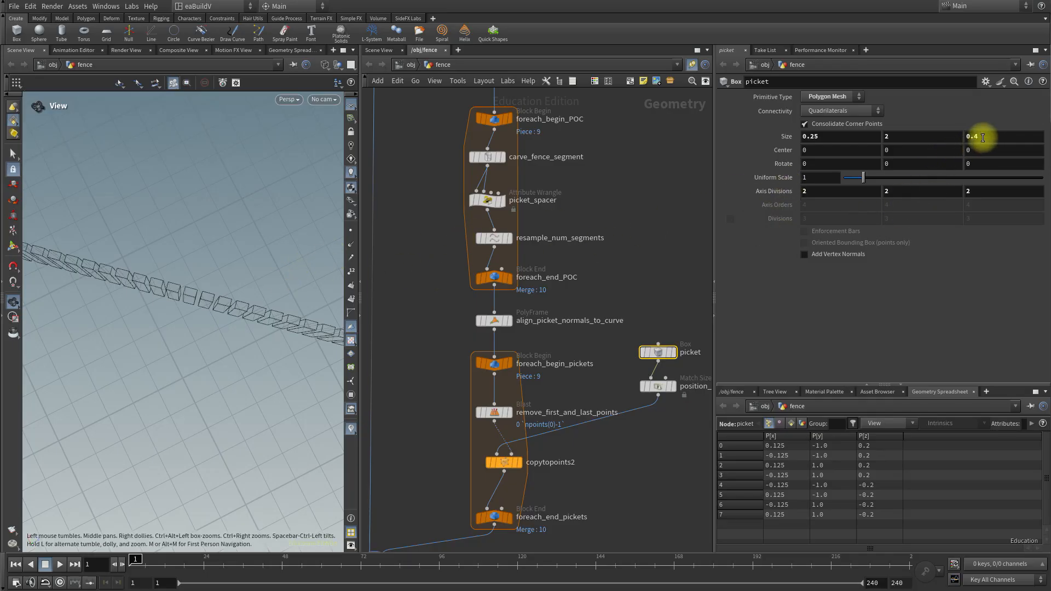
drag(979, 137, 967, 132)
text(.2)
key(Return)
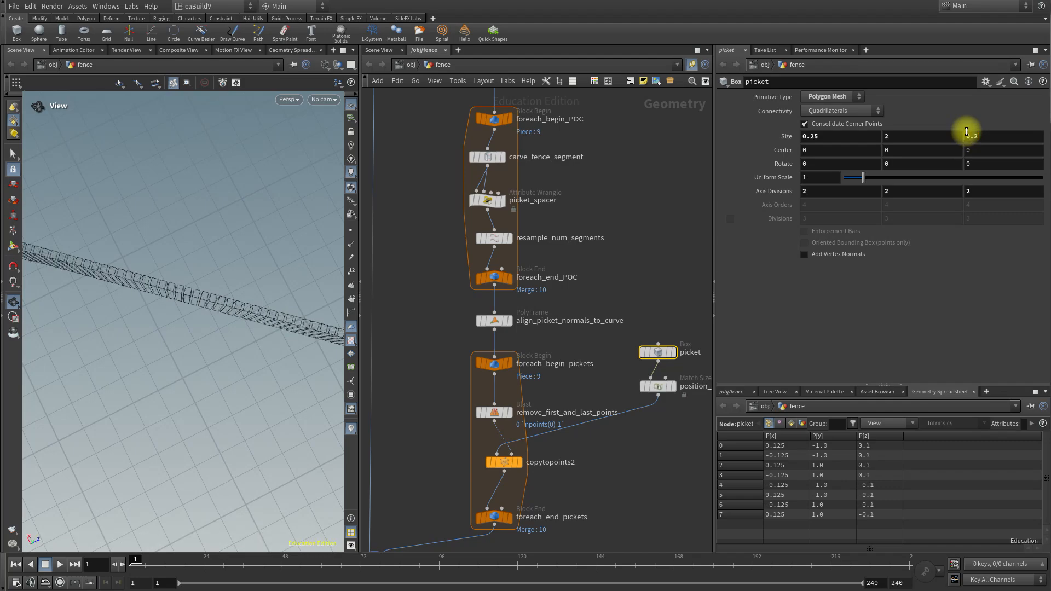
click(994, 140)
Set the picket box's X size to 0.1 and inspect the thinner pickets beside the corner post.
click(840, 136)
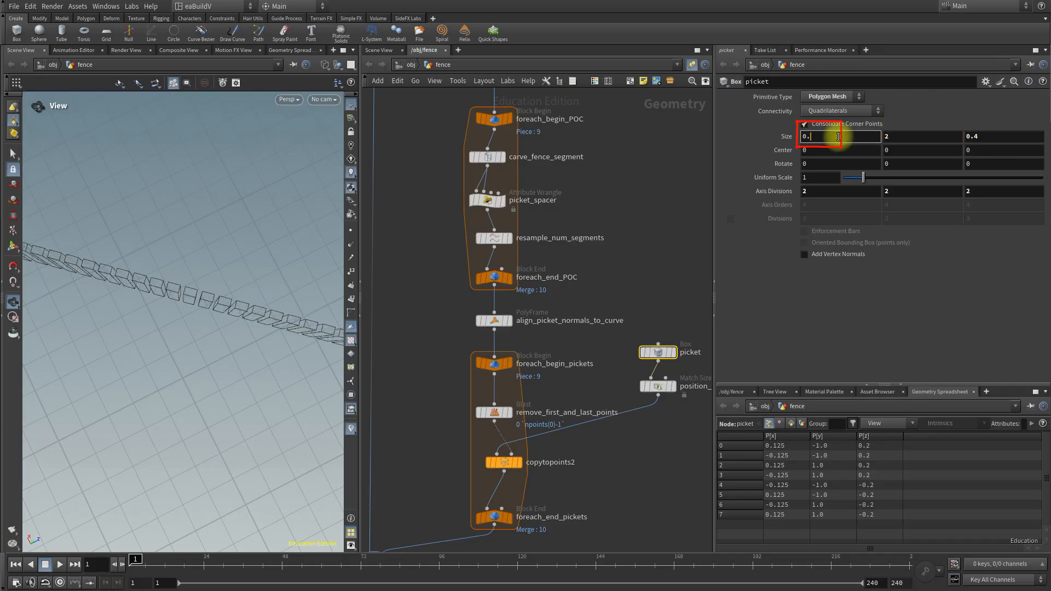
text(0.1)
key(Return)
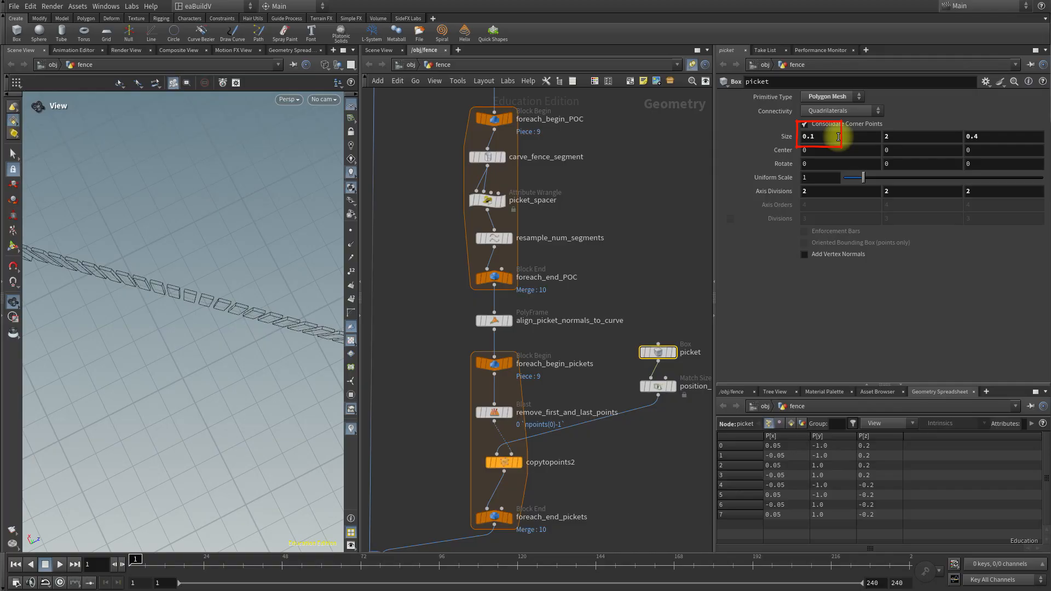
drag(258, 228, 190, 320)
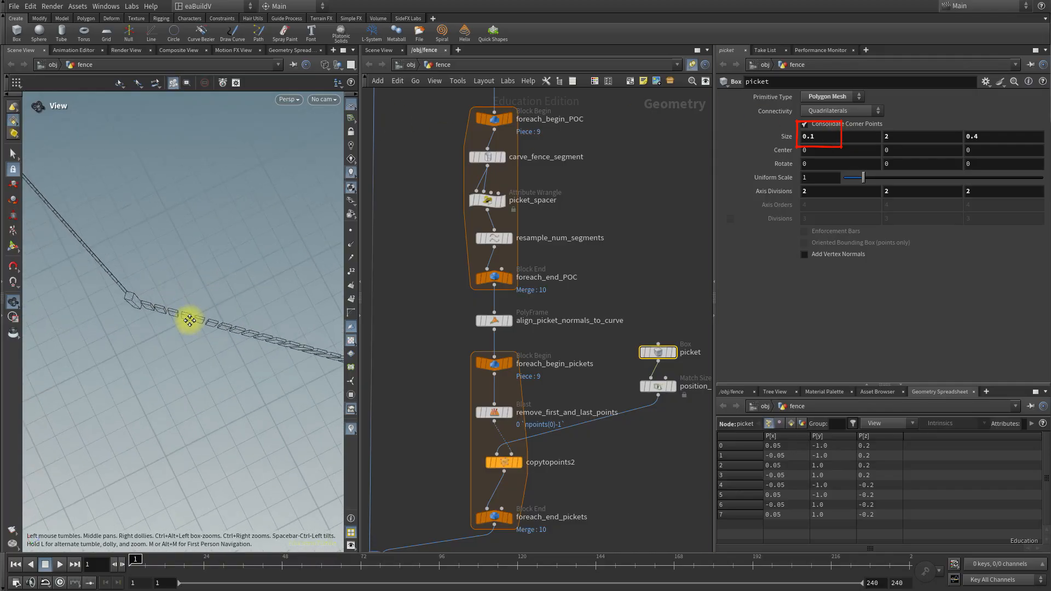
scroll(135, 303, up, 5)
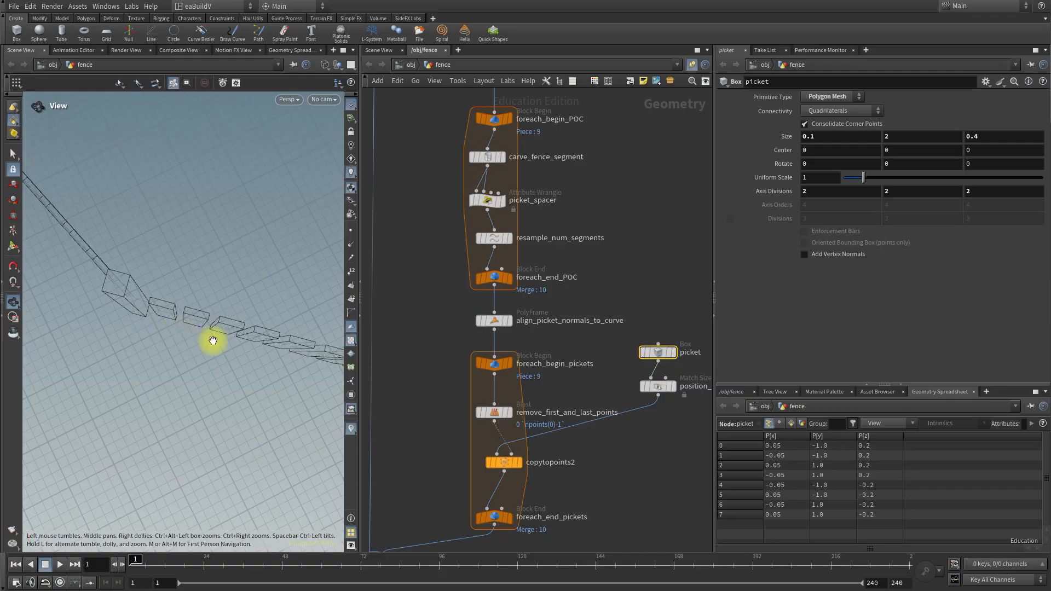
drag(213, 341, 237, 336)
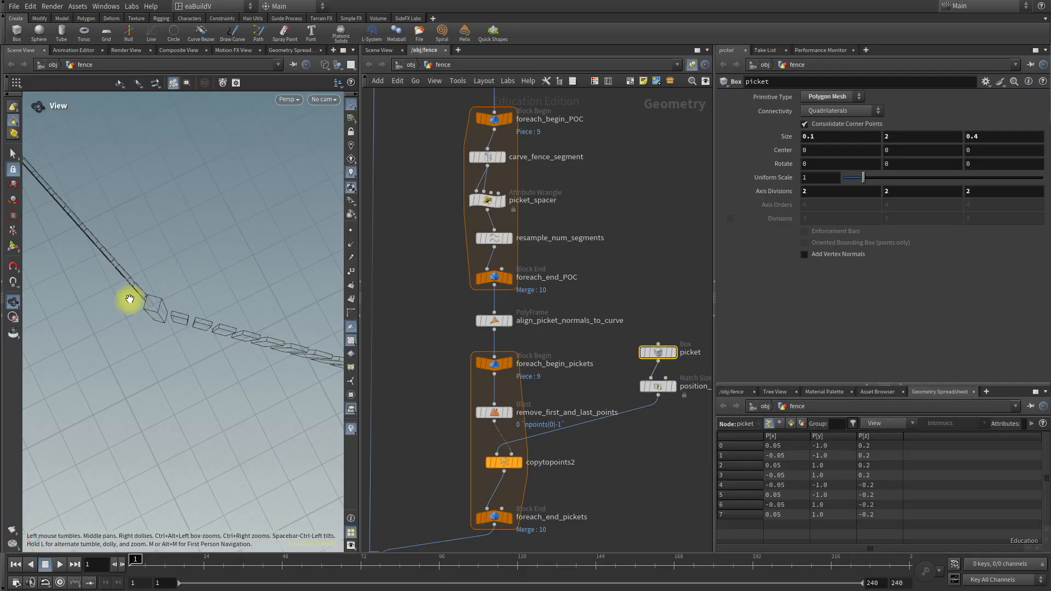
Move merge_posts_and_pickets farther down and away from the picket loop to free up space in the network.
scroll(622, 447, down, 2)
scroll(623, 446, down, 2)
middle_drag(626, 450, 638, 317)
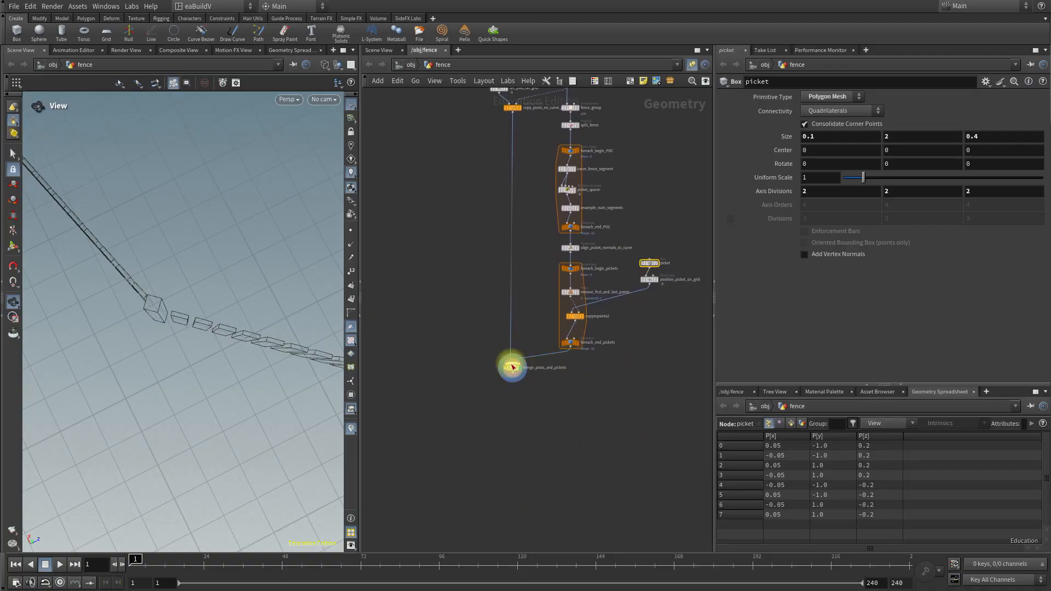
drag(512, 367, 423, 409)
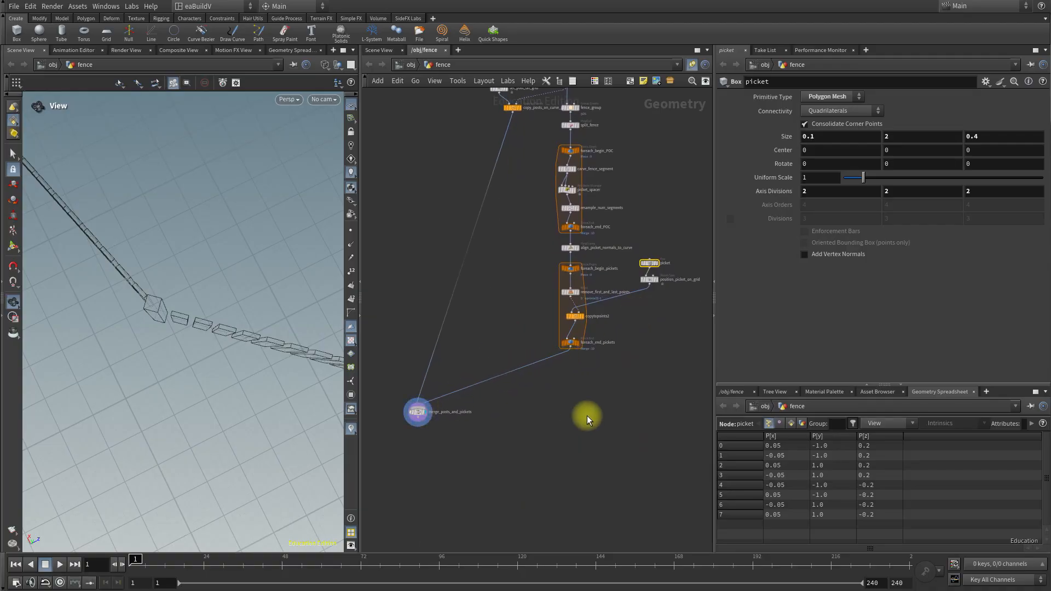
Add a Box node beside the picket loop and rename it rails.
scroll(591, 433, up, 6)
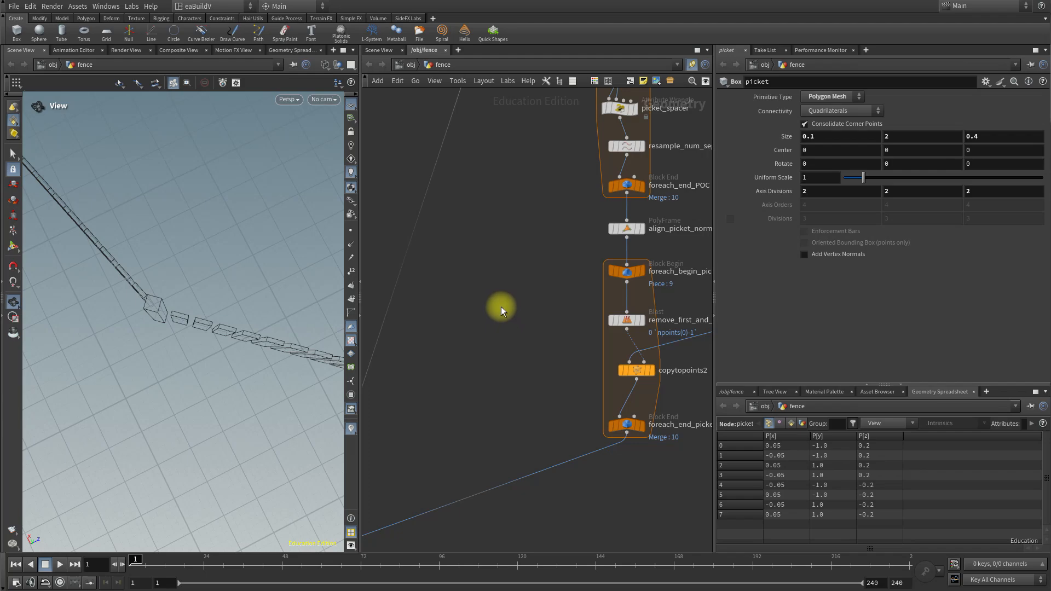
key(Tab)
text(box)
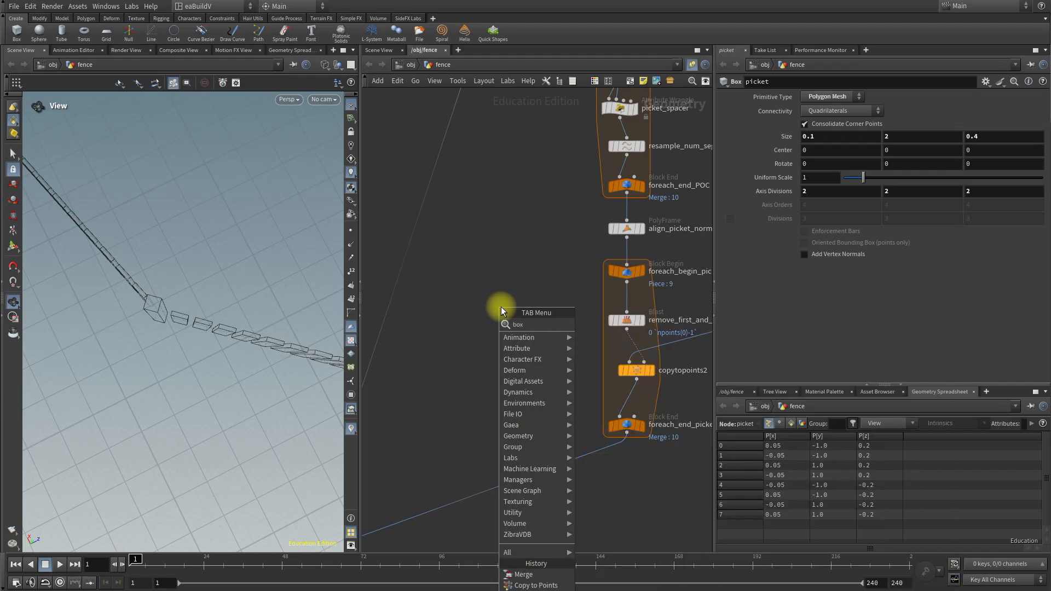
key(Return)
click(477, 288)
double_click(510, 285)
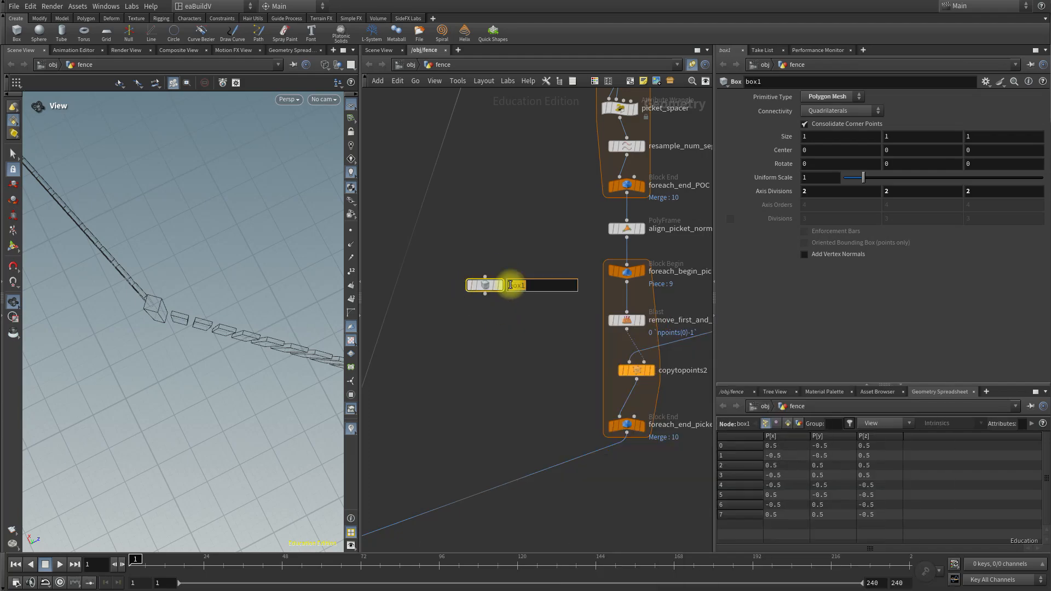
text(rails)
key(Return)
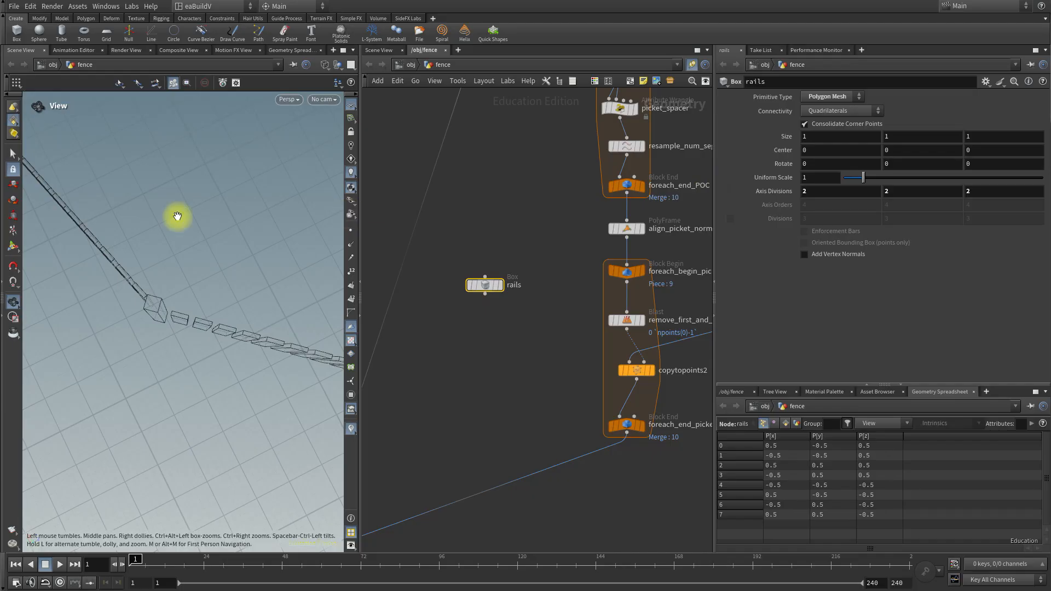
Set the rails box's X size to 0.05, and display the rails node framed in the viewport.
click(808, 137)
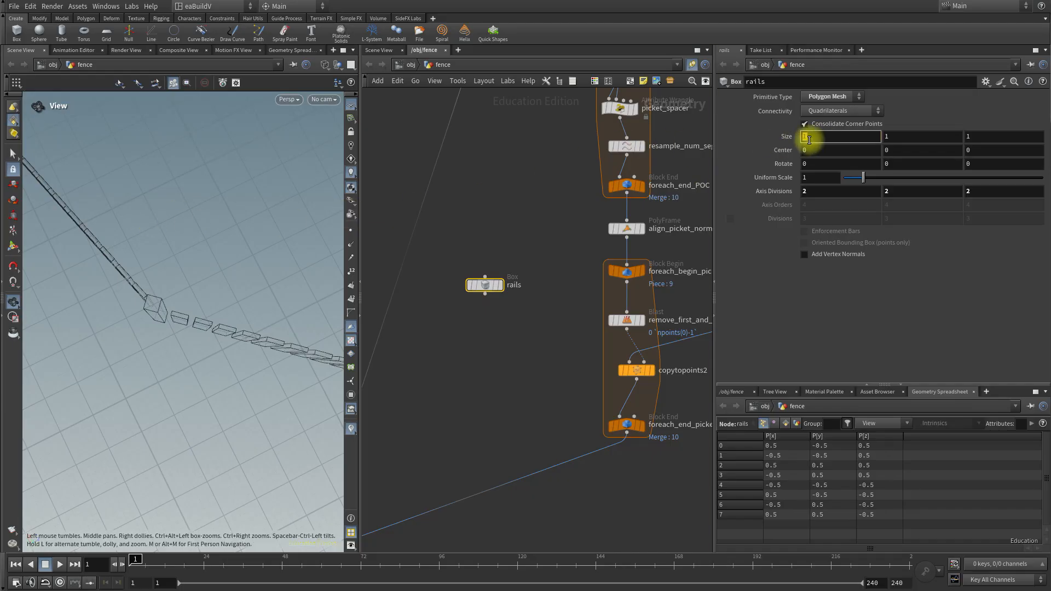
key(Return)
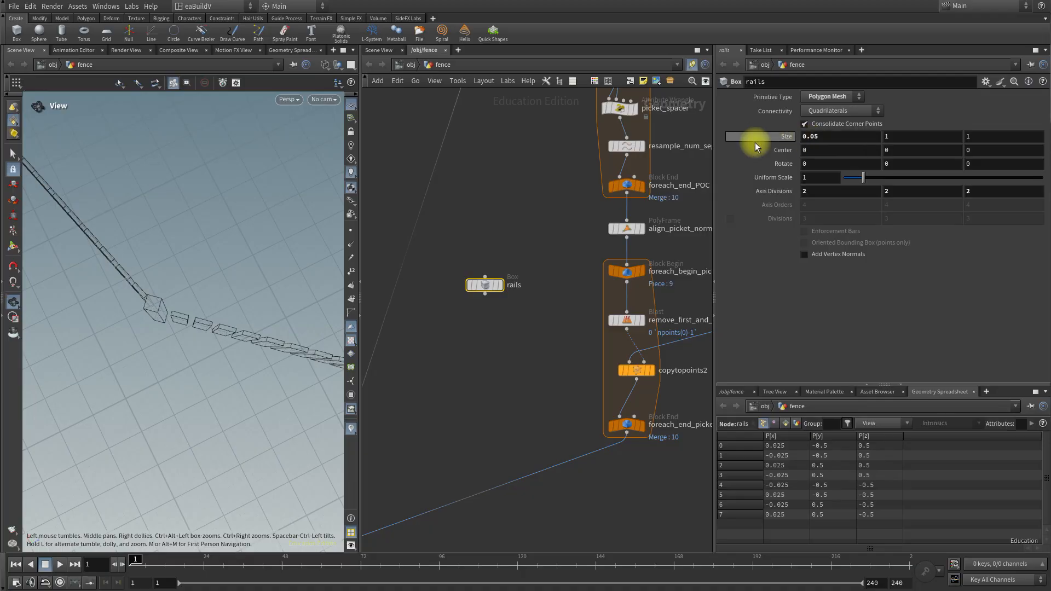
click(500, 284)
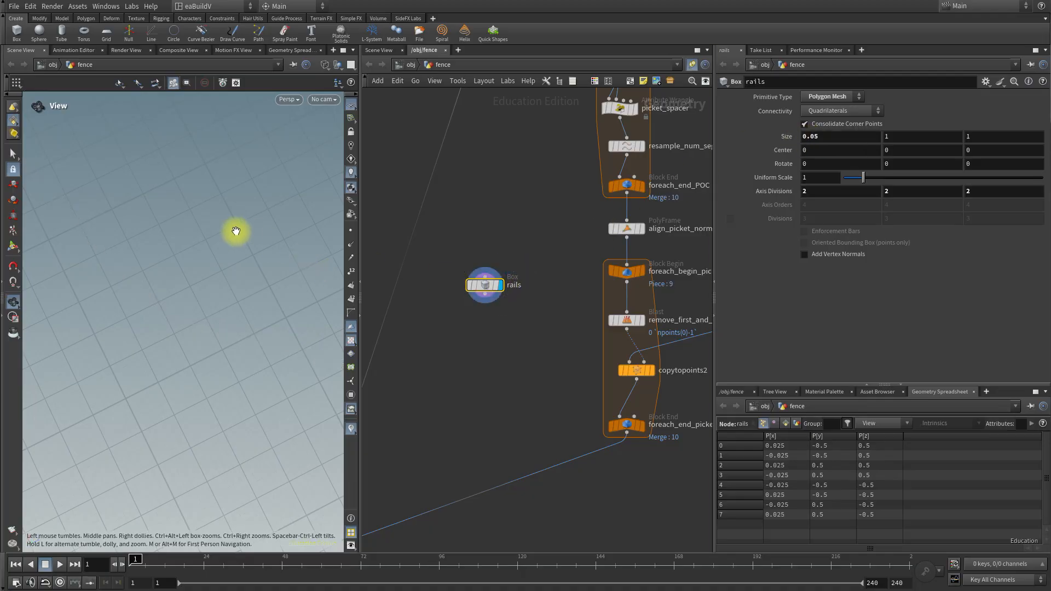
key(f)
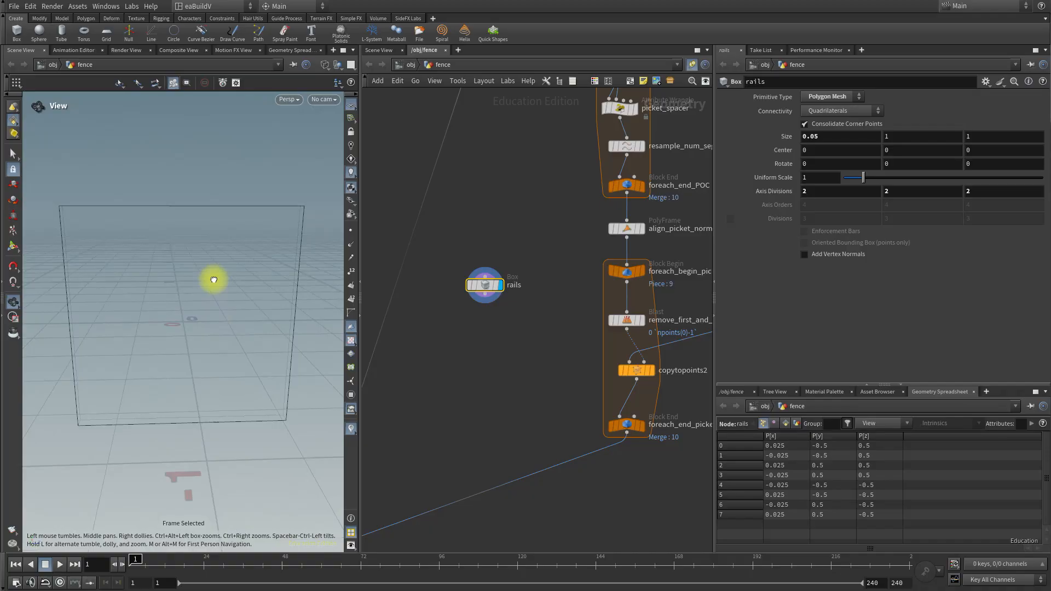
drag(213, 280, 228, 270)
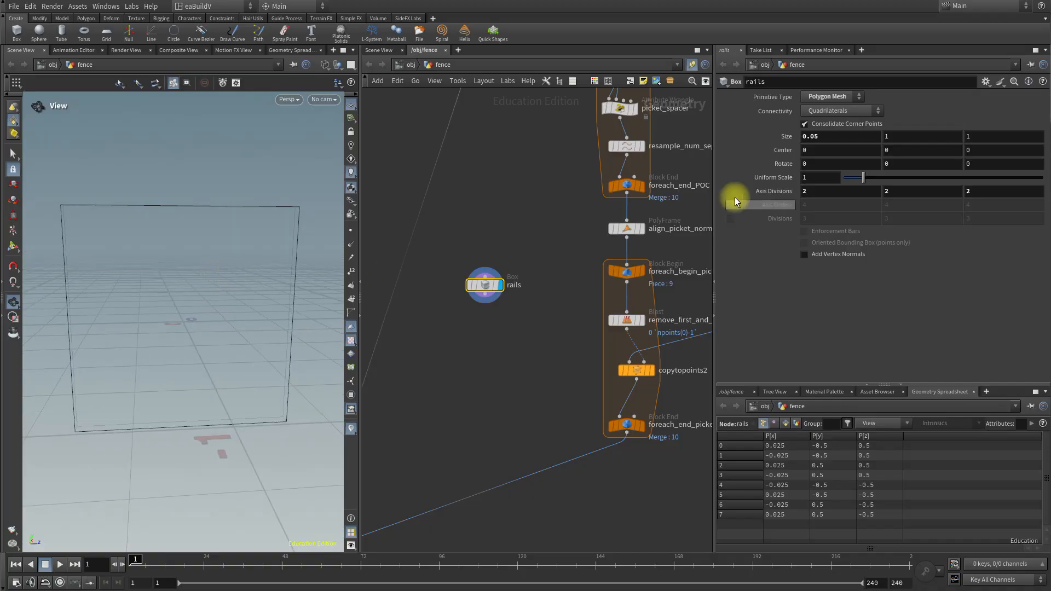
Set the rails box's Y size to 0.3 and inspect its proportions on the grid.
double_click(904, 138)
text(0.3)
key(Return)
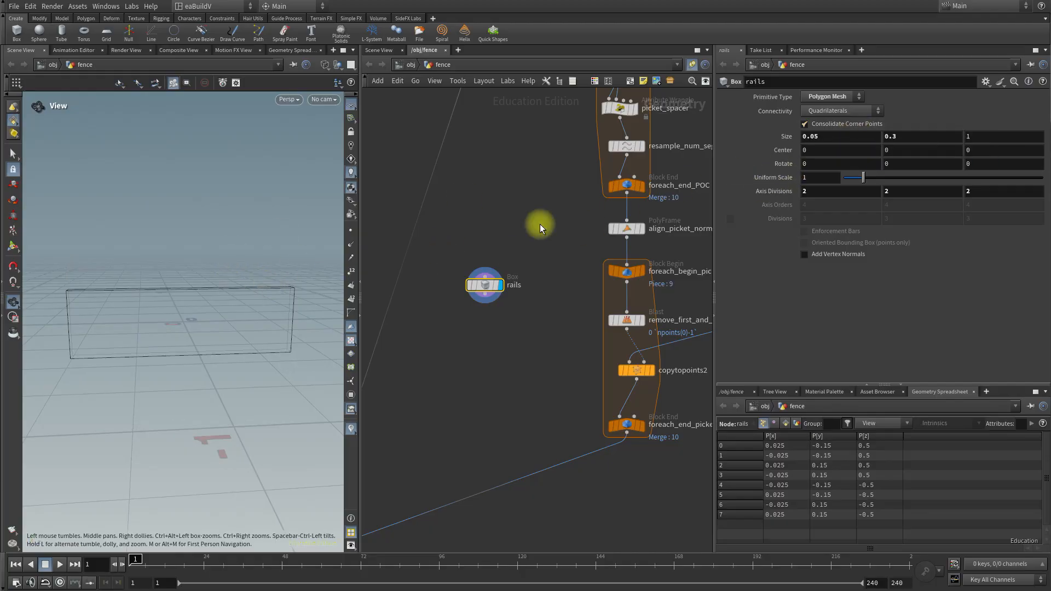
drag(210, 240, 52, 251)
drag(225, 274, 144, 285)
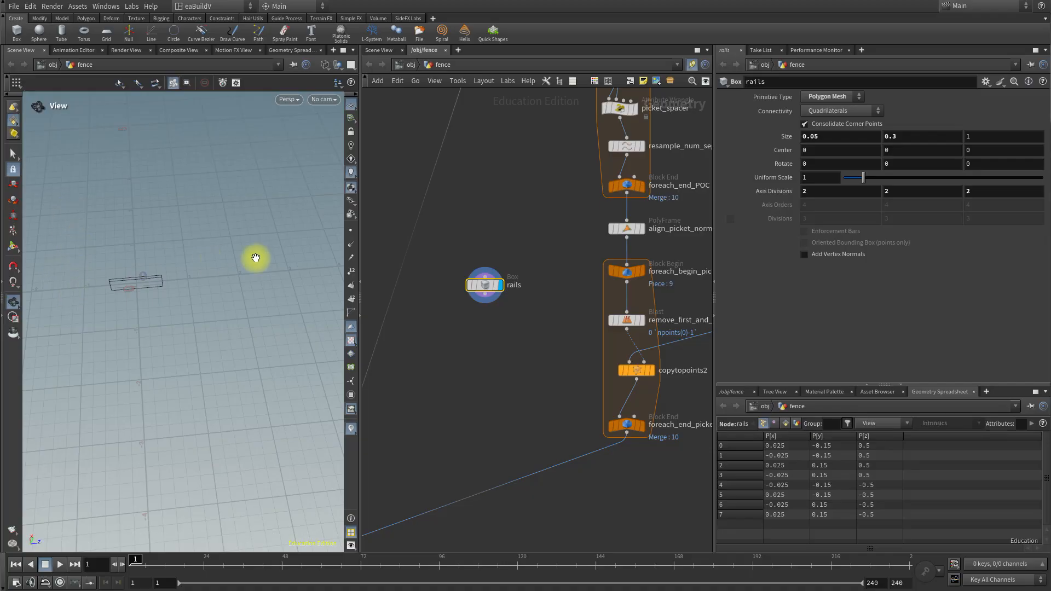
scroll(266, 305, down, 5)
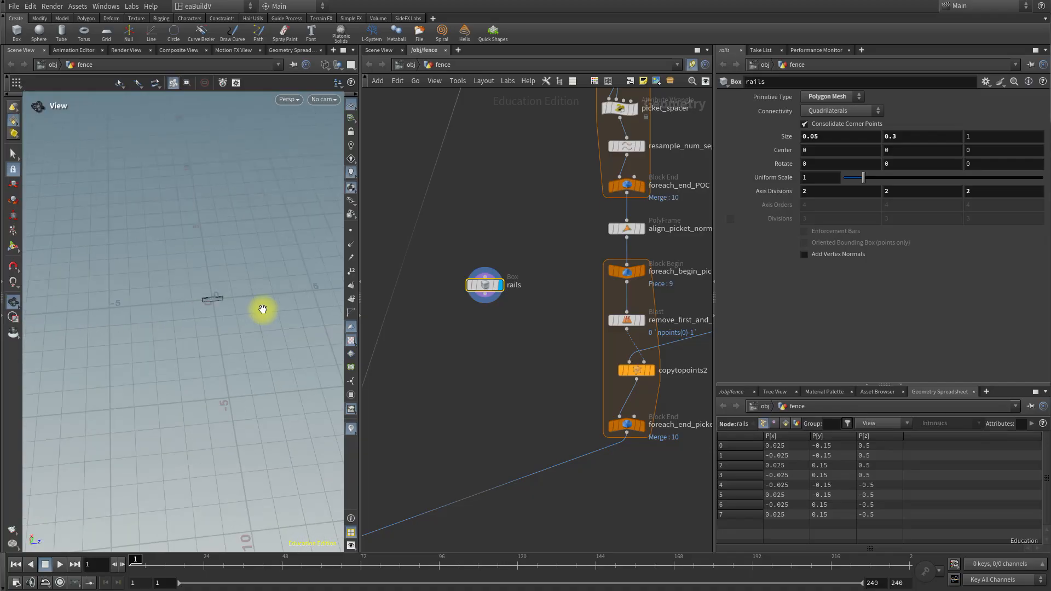
Switch the display back to merge_posts_and_pickets and view the whole fence from above.
middle_drag(459, 401, 541, 337)
mouse_move(407, 503)
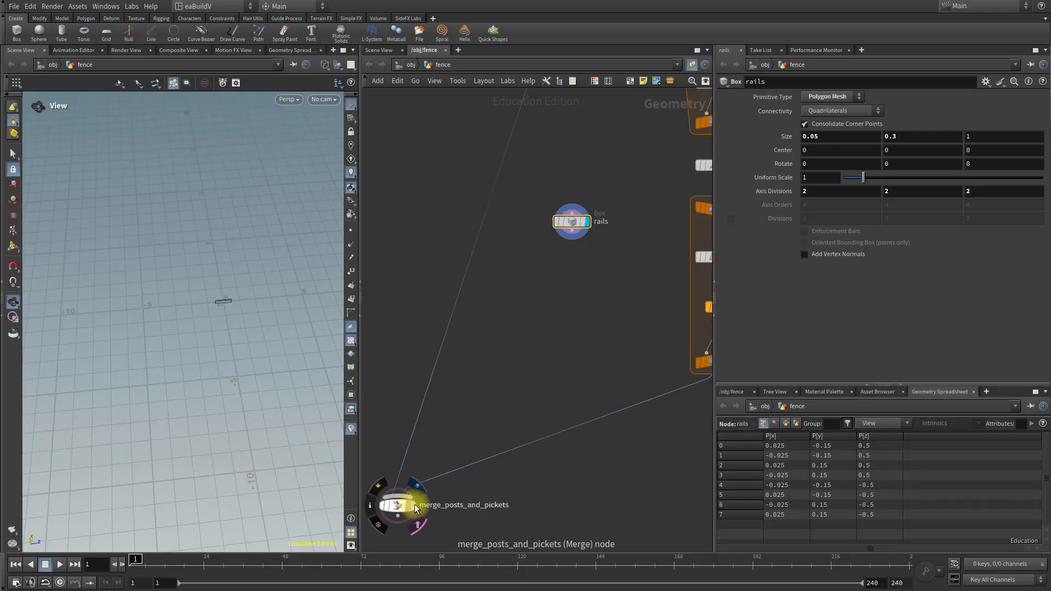
click(414, 505)
drag(254, 408, 273, 197)
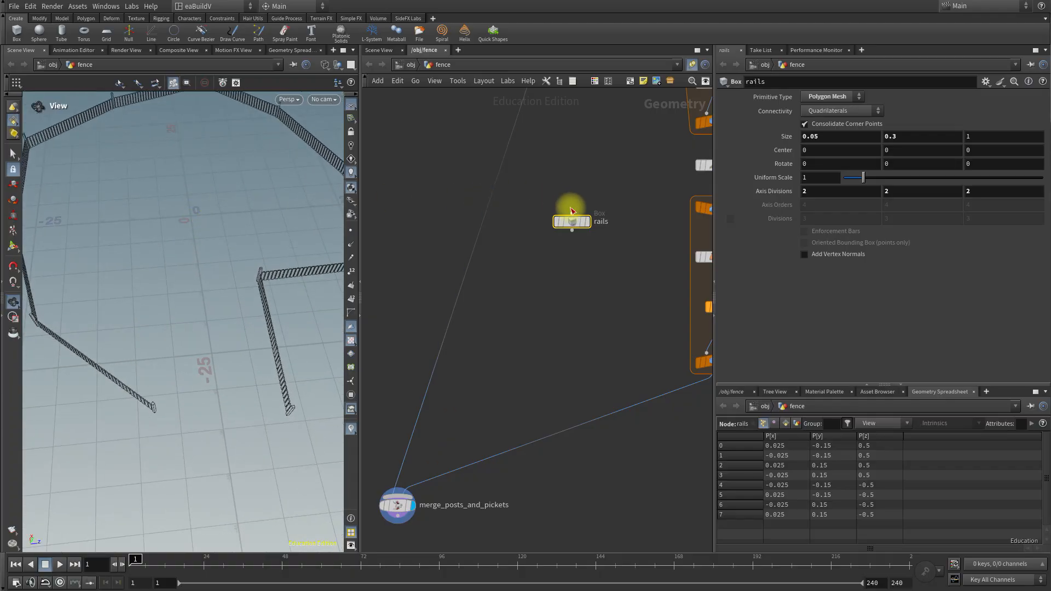
Display the rails node and show merge_posts_and_pickets as a template, comparing the rail with the fence outline.
click(590, 222)
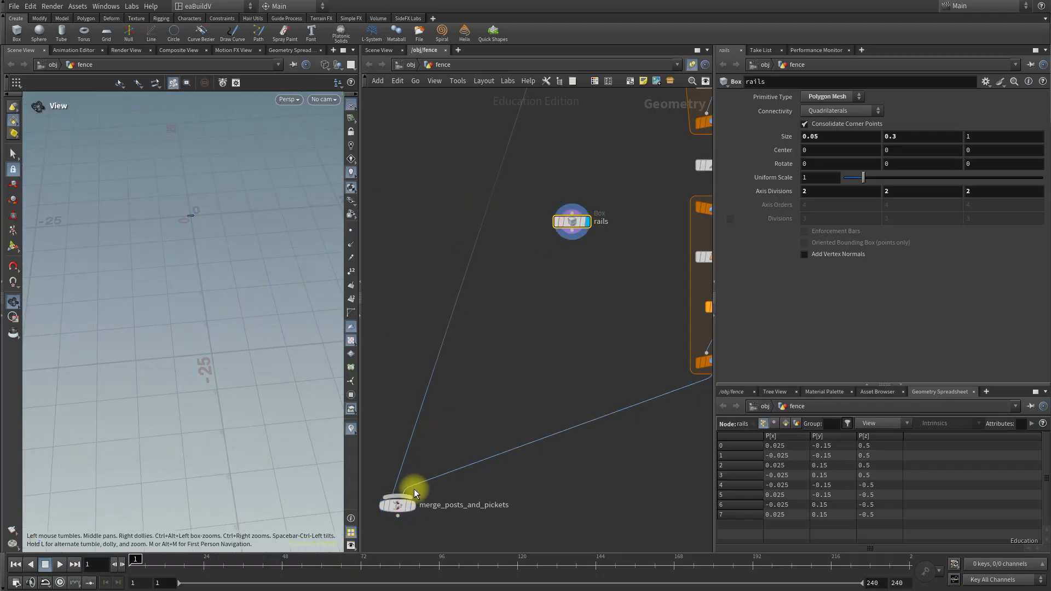
click(409, 505)
drag(205, 260, 265, 237)
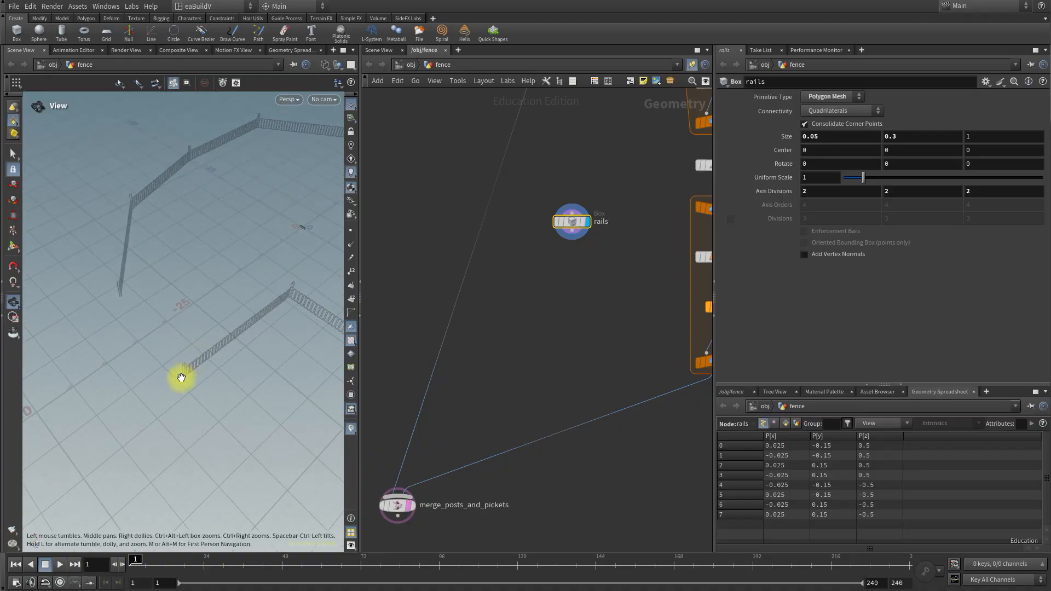
drag(258, 336, 186, 305)
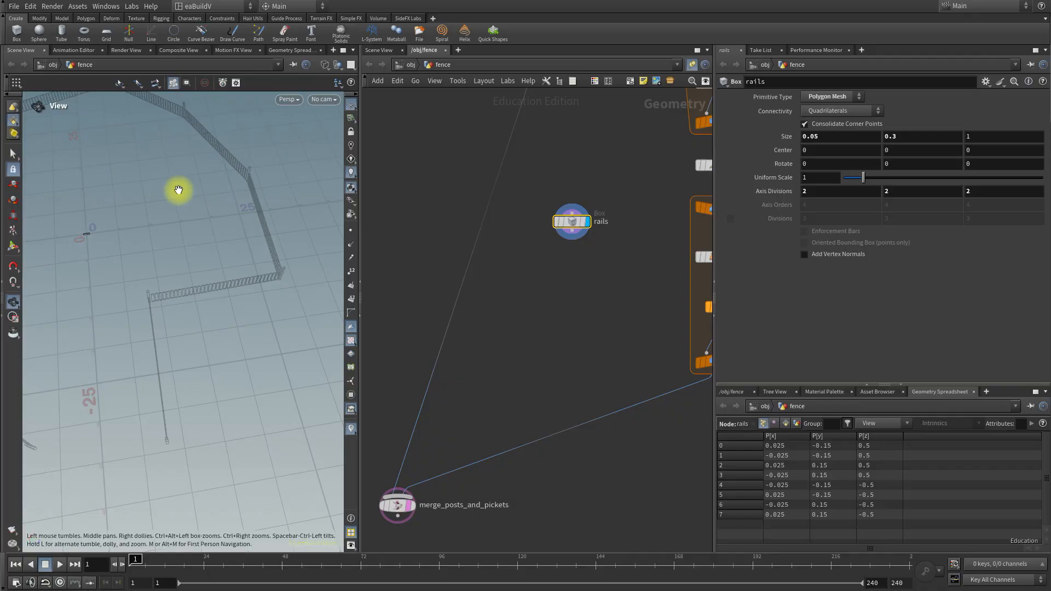
Display align_picket_normals_to_curve and examine how the picket_spacer wrangle measures the curve length.
middle_drag(578, 289, 444, 317)
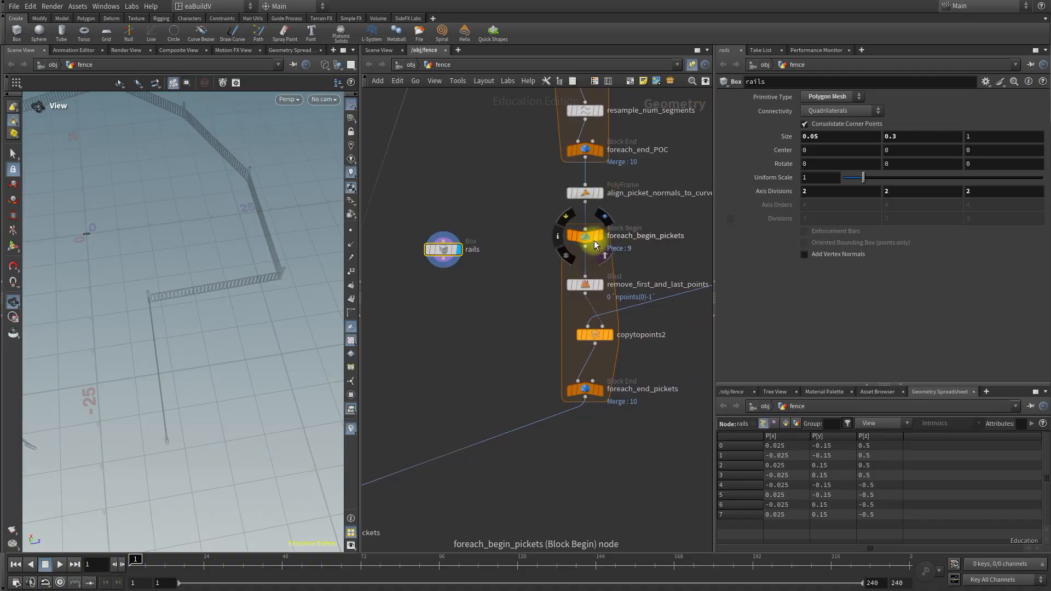
click(598, 196)
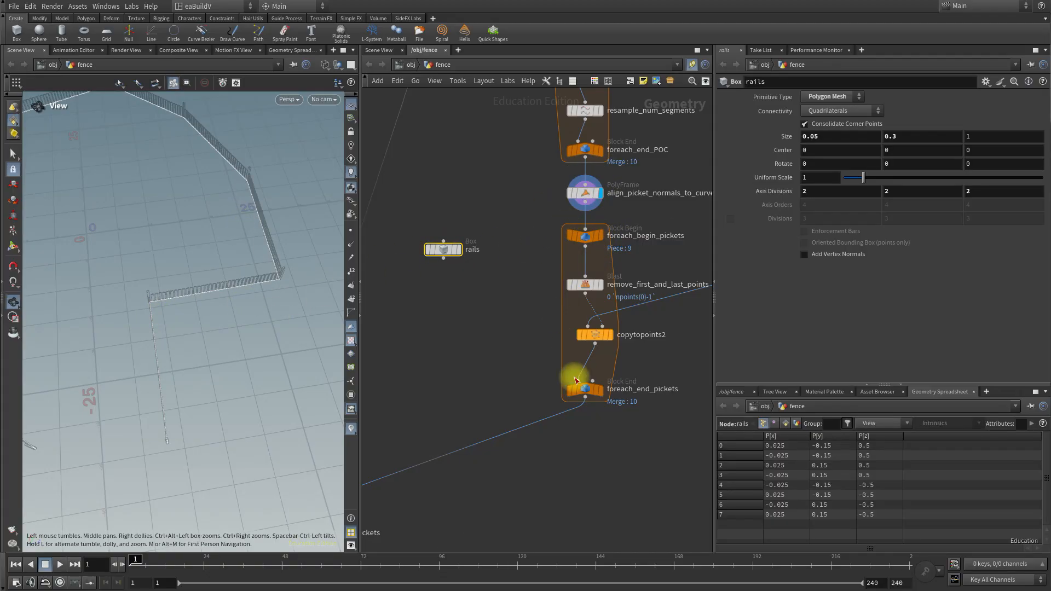
mouse_move(599, 239)
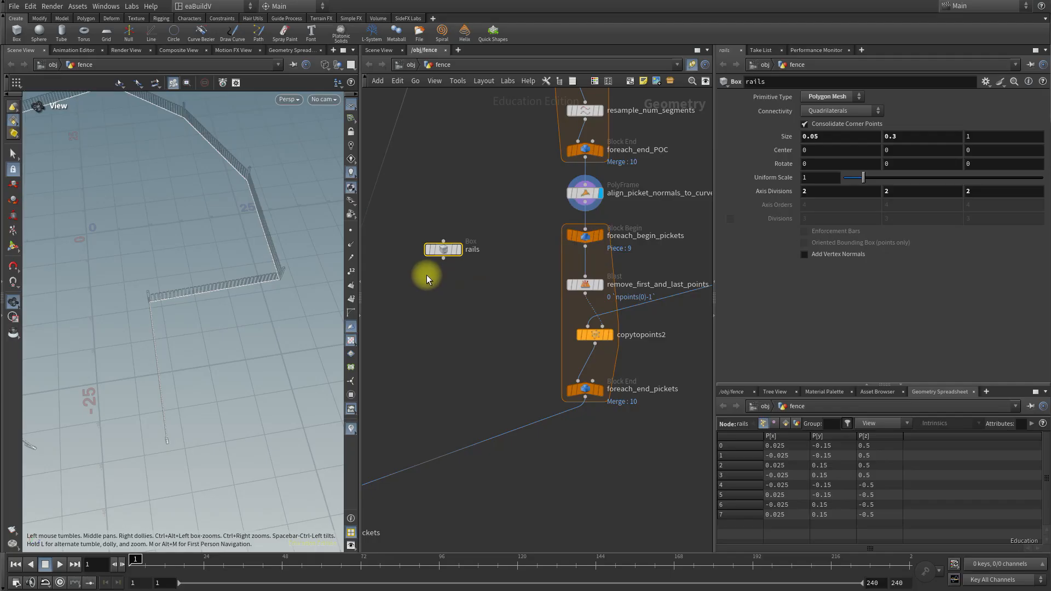
middle_drag(494, 179, 474, 290)
click(558, 189)
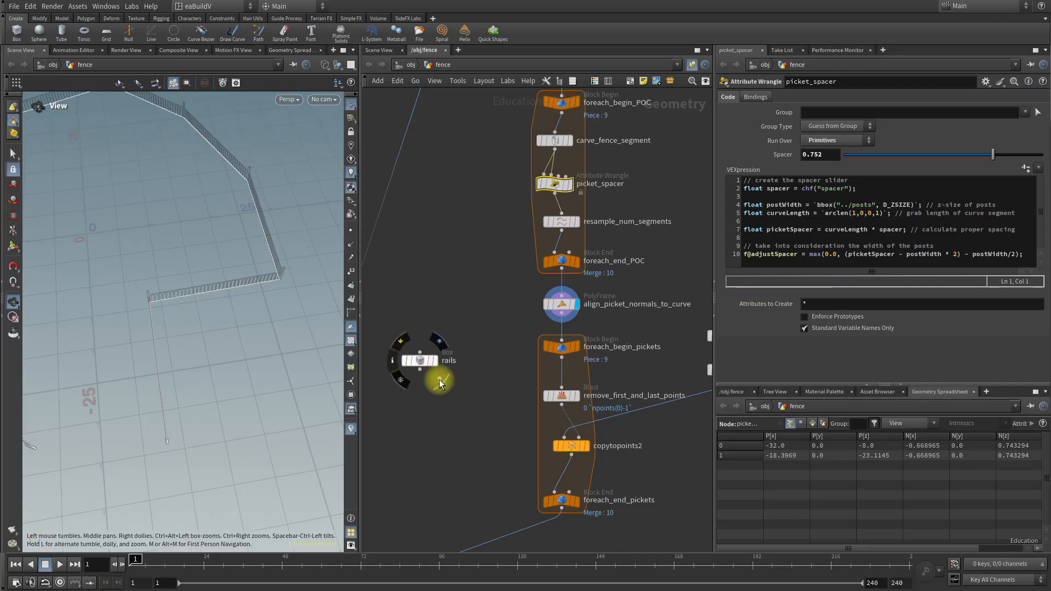
Set the rails box's Z size to the expression arclen("../foreach_begin_pickets/", 0,0,1).
scroll(445, 406, up, 5)
click(494, 323)
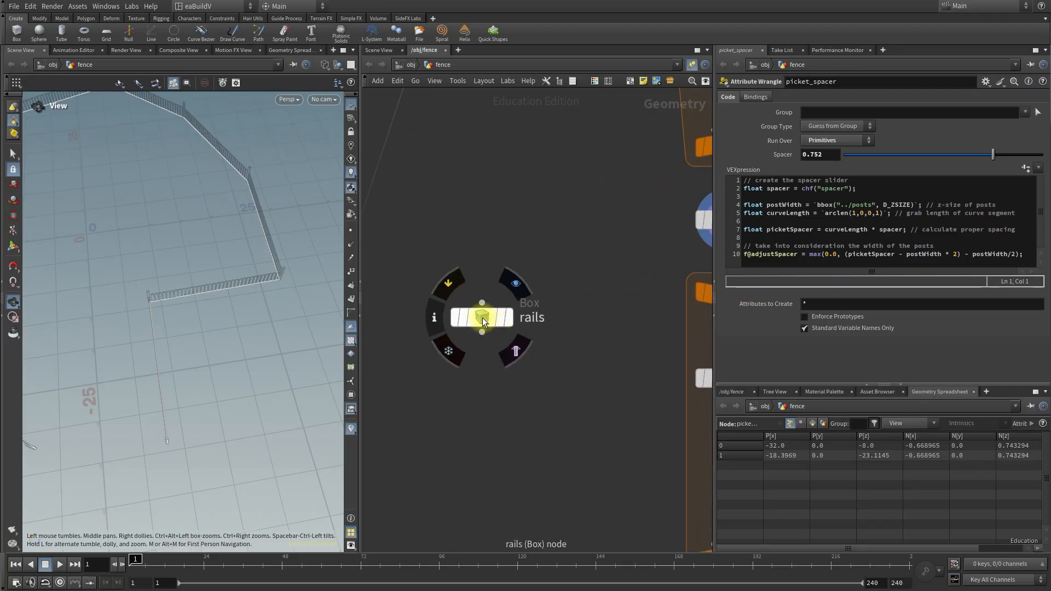
middle_drag(591, 285, 521, 257)
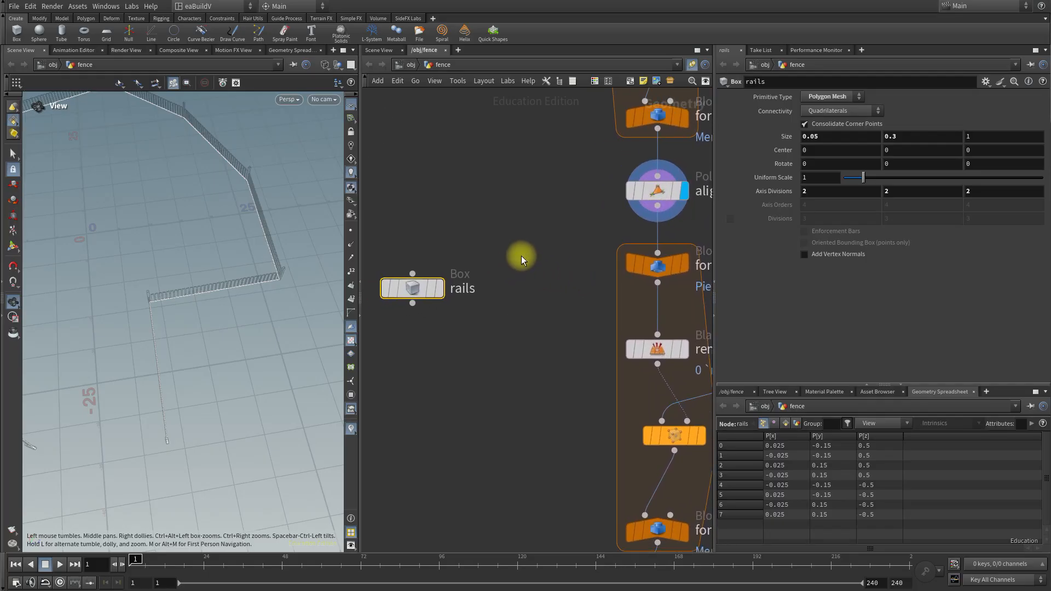
scroll(522, 257, down, 3)
drag(972, 136, 955, 137)
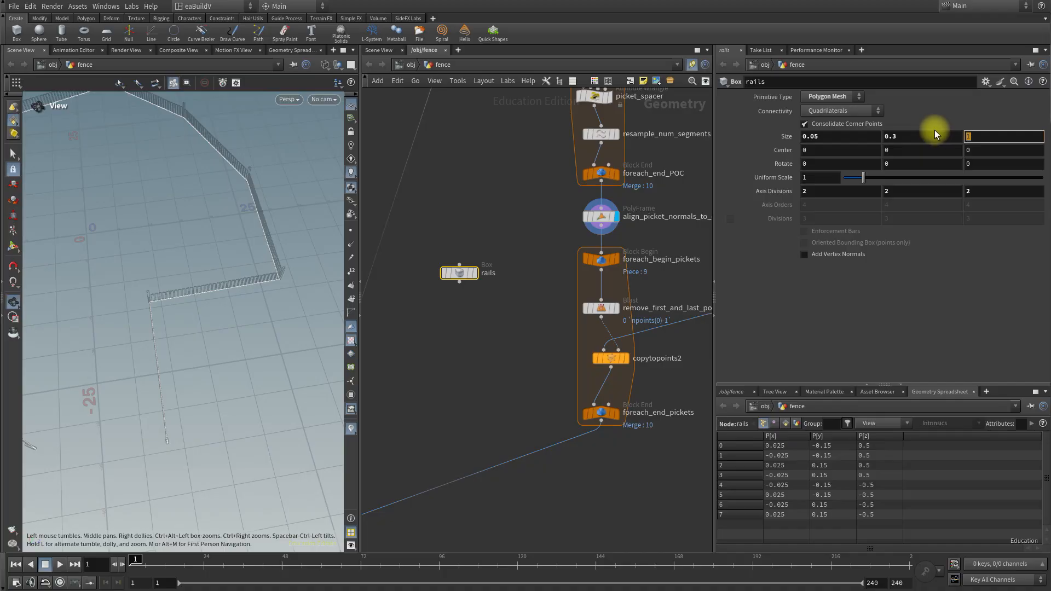
text(arclen)
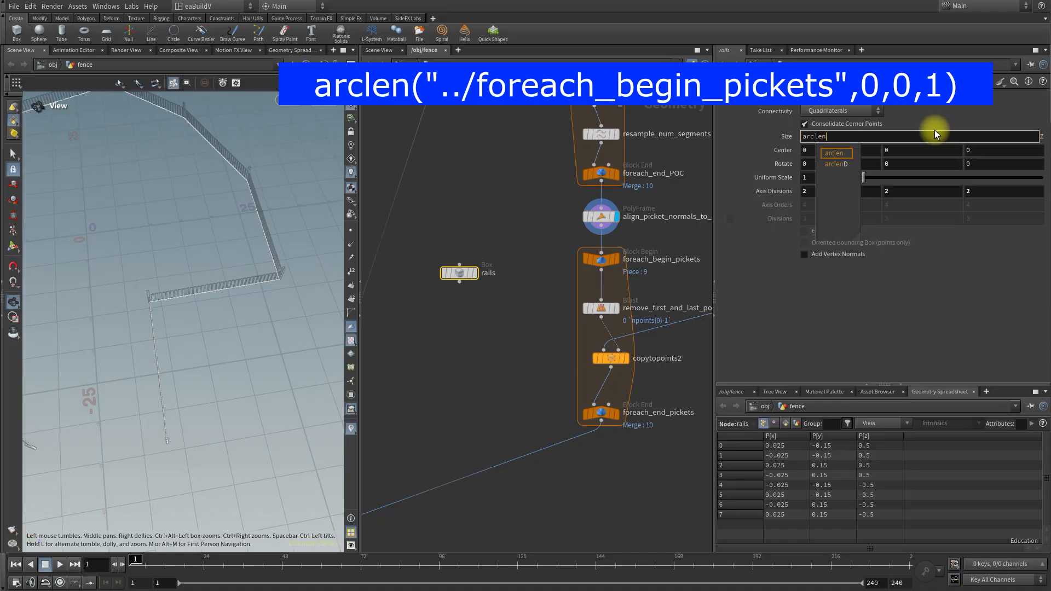
text(()
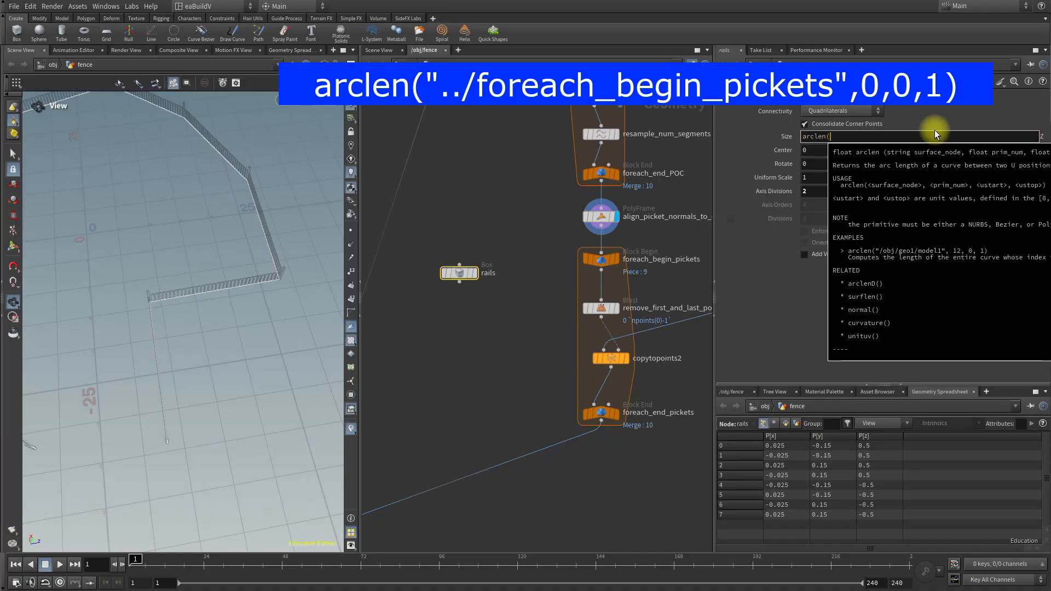
text("../)
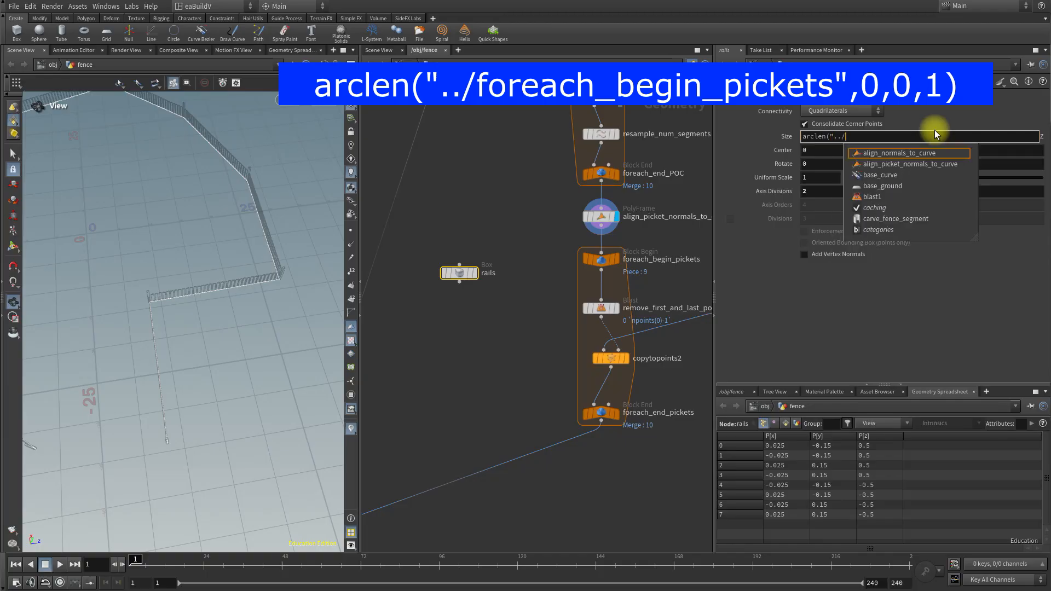
text(fore)
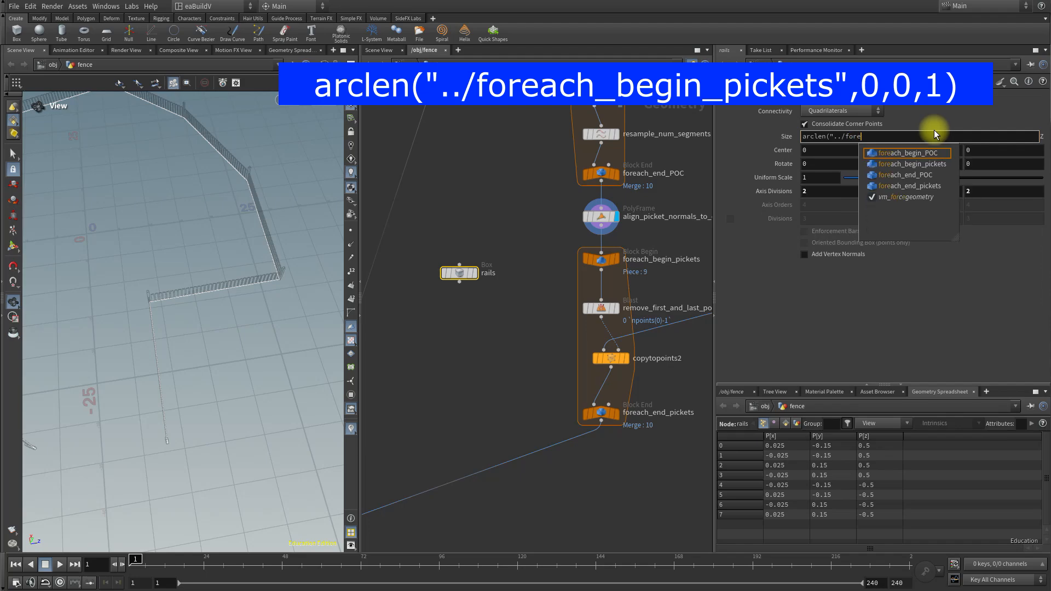
click(930, 166)
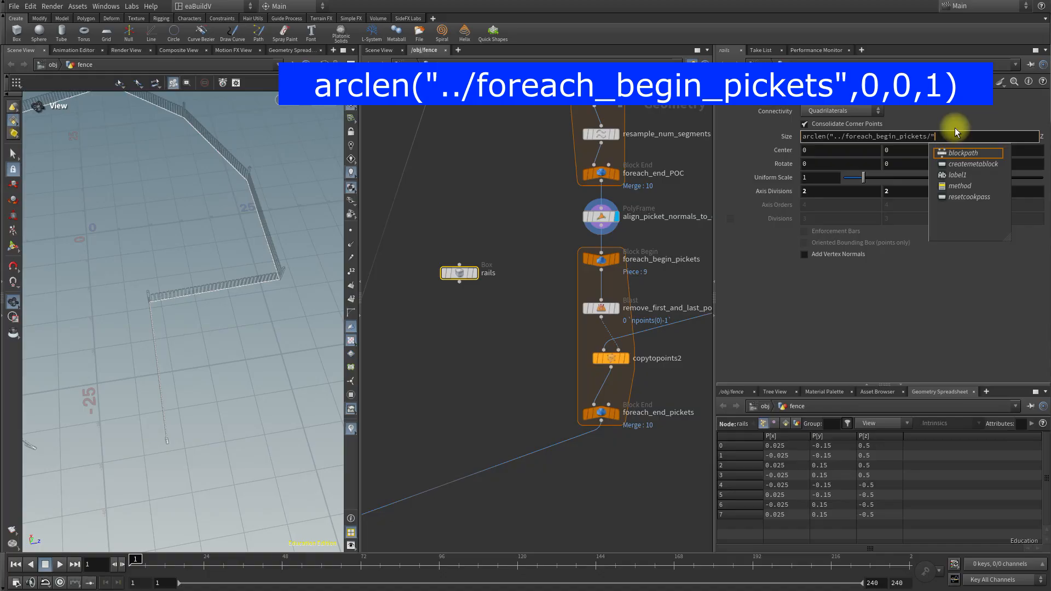
text(")
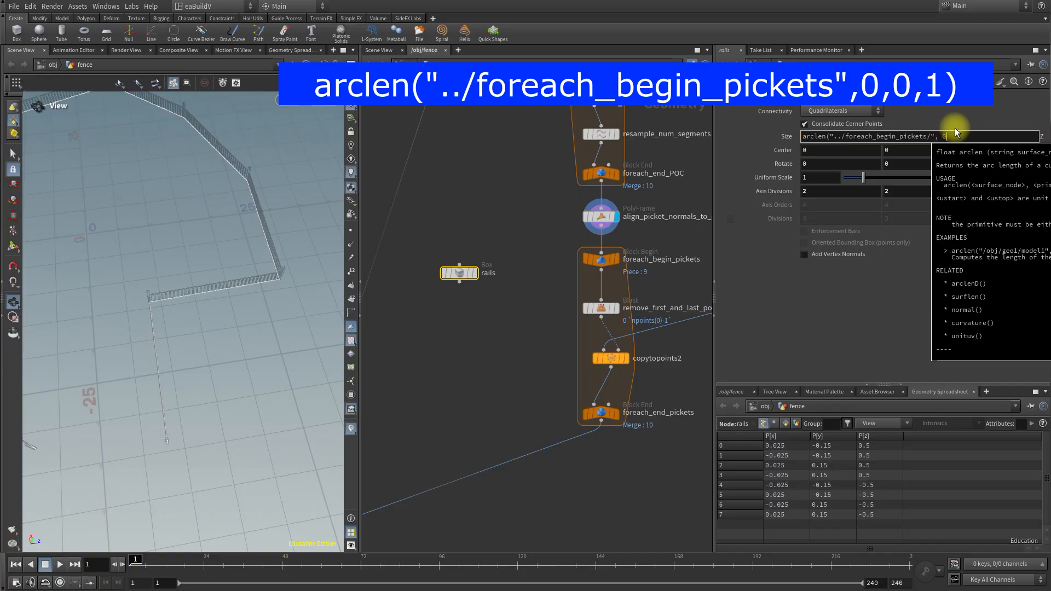
text(, 0,0,1))
key(Return)
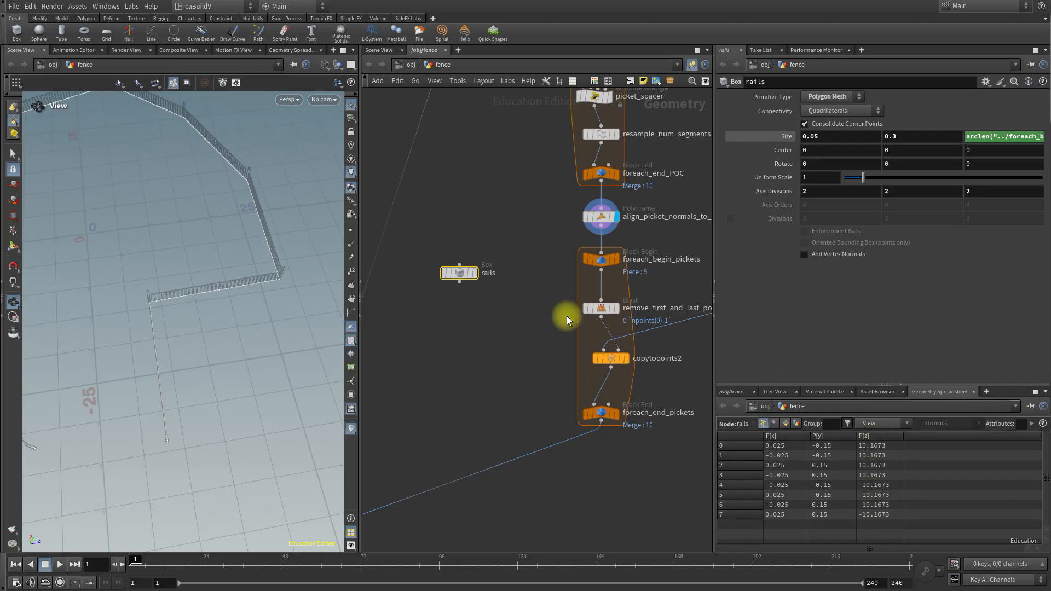
Display the rails node and examine the rail's length and height against the templated fence from several angles.
click(476, 275)
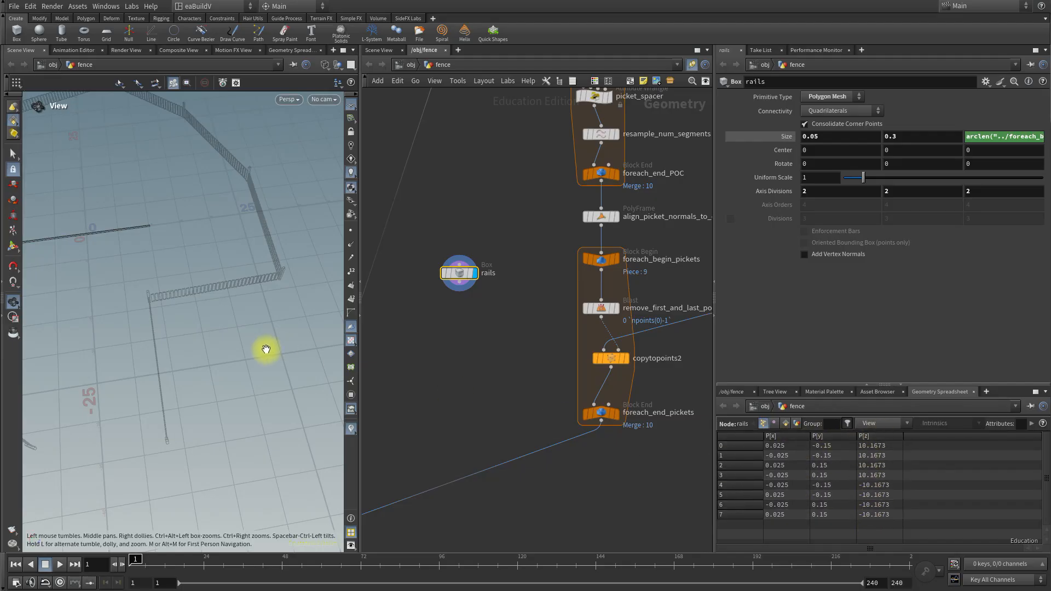
middle_drag(106, 265, 183, 249)
mouse_move(183, 249)
mouse_down()
mouse_move(181, 270)
mouse_move(181, 248)
mouse_up()
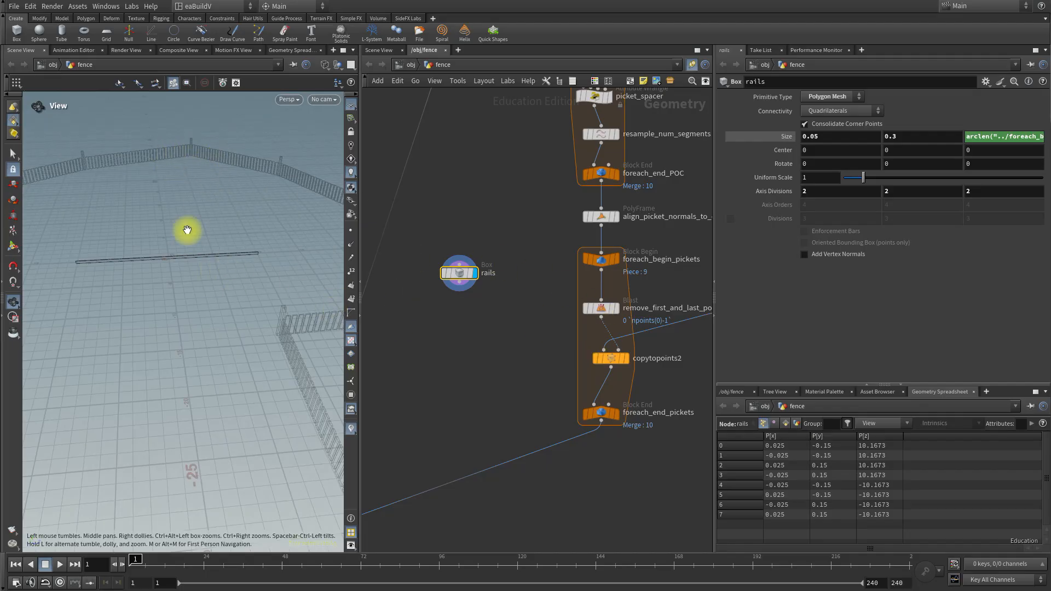
drag(166, 269, 170, 254)
drag(170, 270, 166, 280)
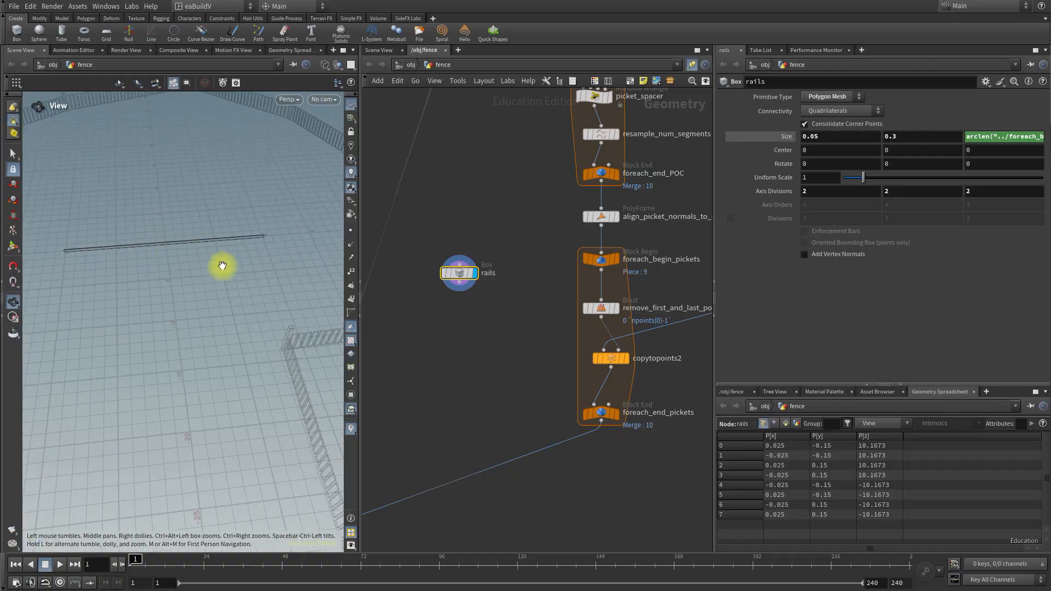
mouse_move(146, 254)
mouse_down()
mouse_move(148, 275)
mouse_move(167, 221)
mouse_move(204, 301)
mouse_move(237, 206)
mouse_move(229, 227)
mouse_move(258, 249)
mouse_move(270, 241)
mouse_move(83, 251)
mouse_move(122, 263)
mouse_move(134, 255)
mouse_up()
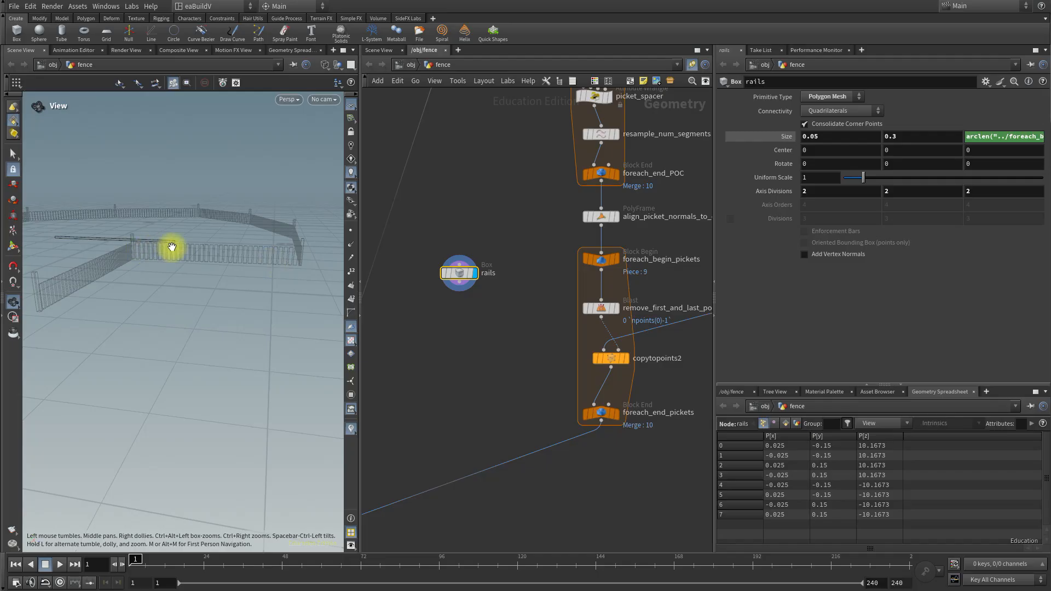
drag(185, 270, 178, 263)
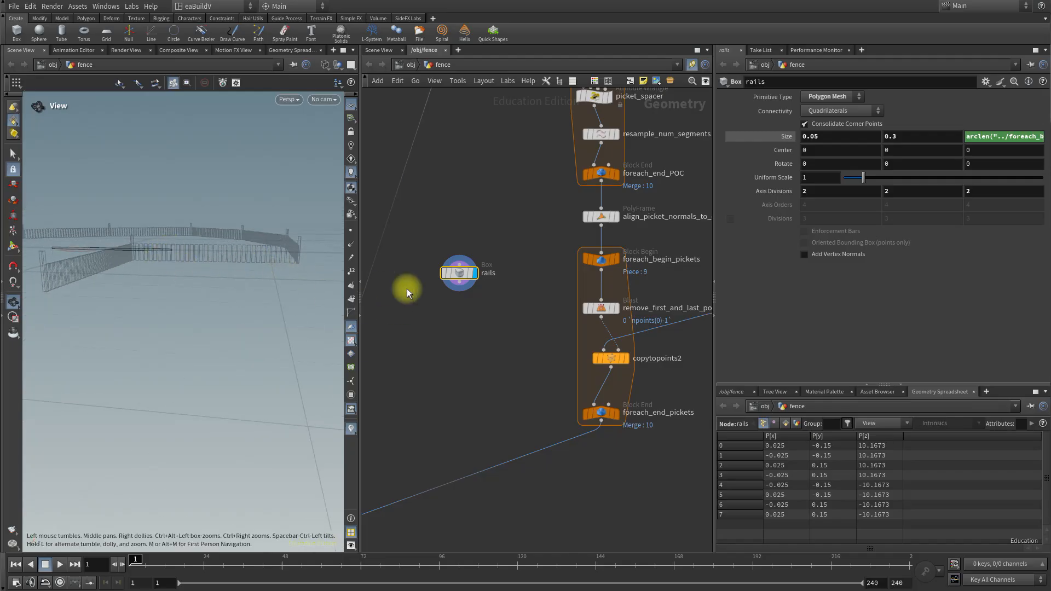
Check the picket box's Y size and examine the rail's height beside the pickets up close.
middle_drag(520, 326, 392, 328)
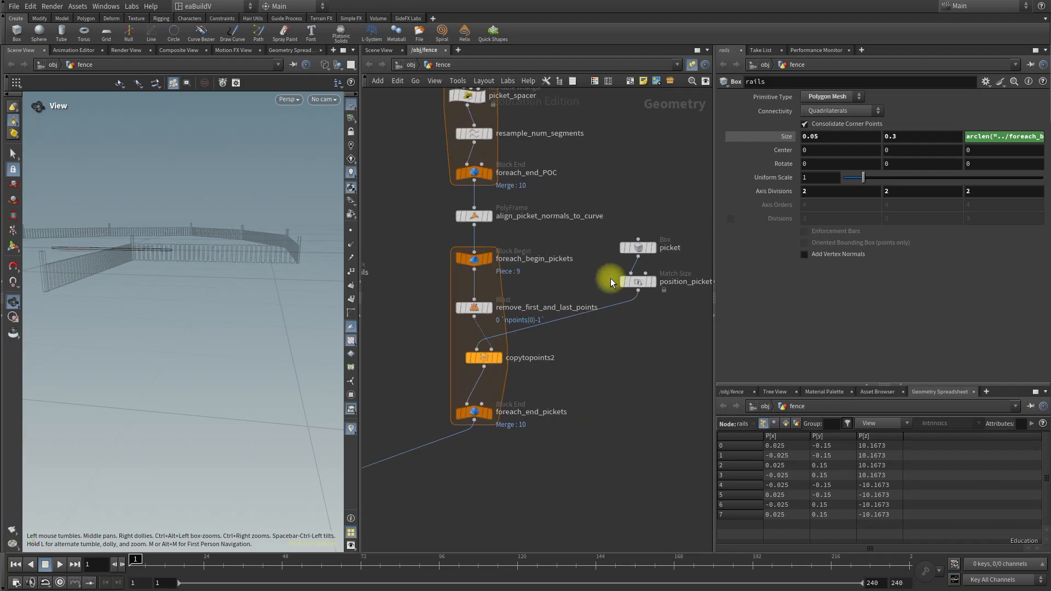
click(638, 248)
click(897, 138)
drag(897, 138, 883, 133)
key(Return)
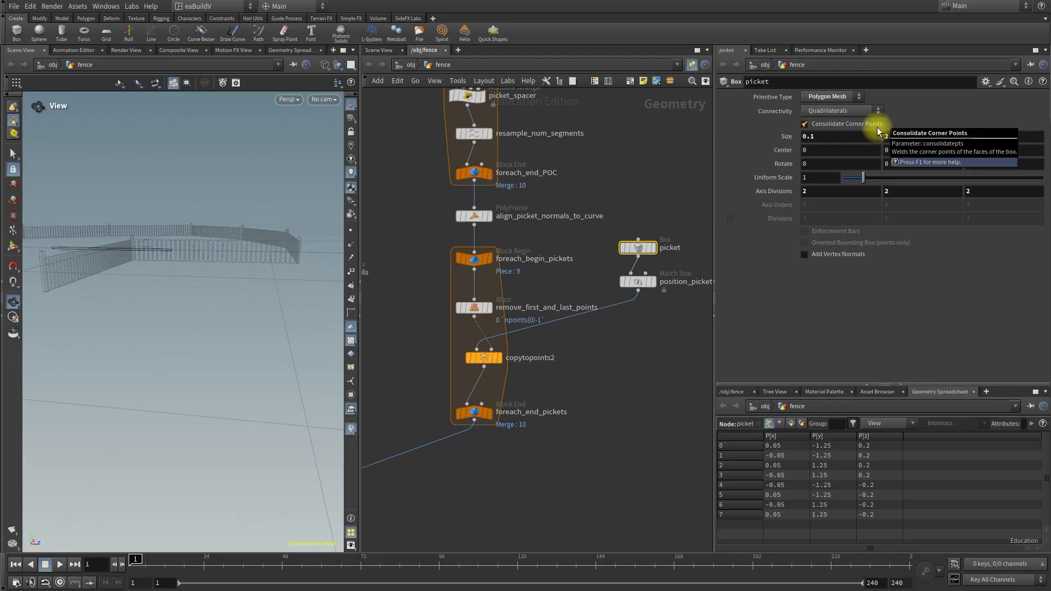
scroll(165, 263, up, 3)
drag(162, 264, 277, 294)
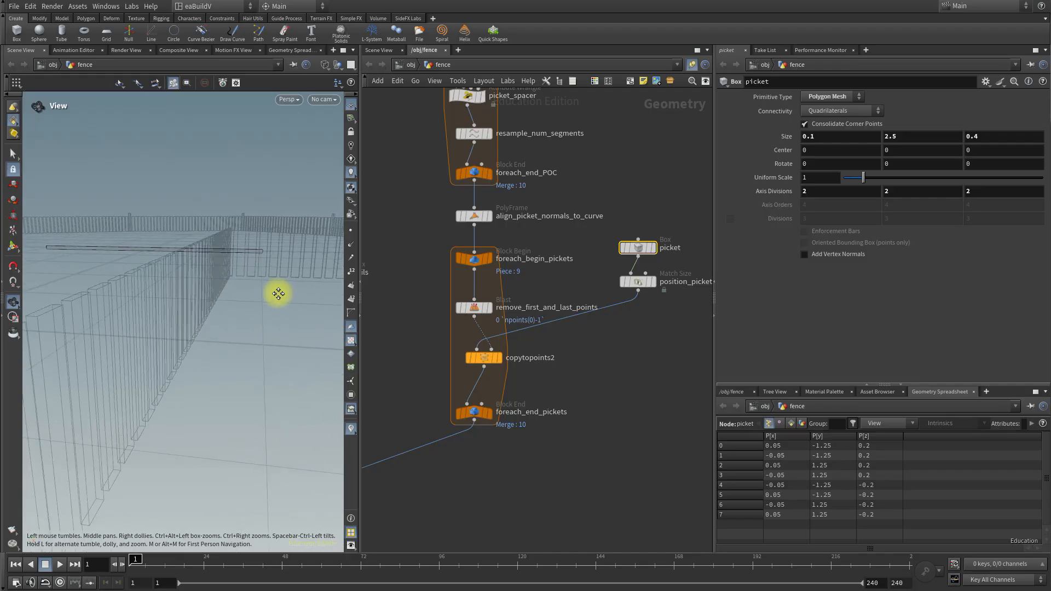
Add a Transform node below the rails node and rename it rail_bottom.
middle_drag(419, 310, 543, 319)
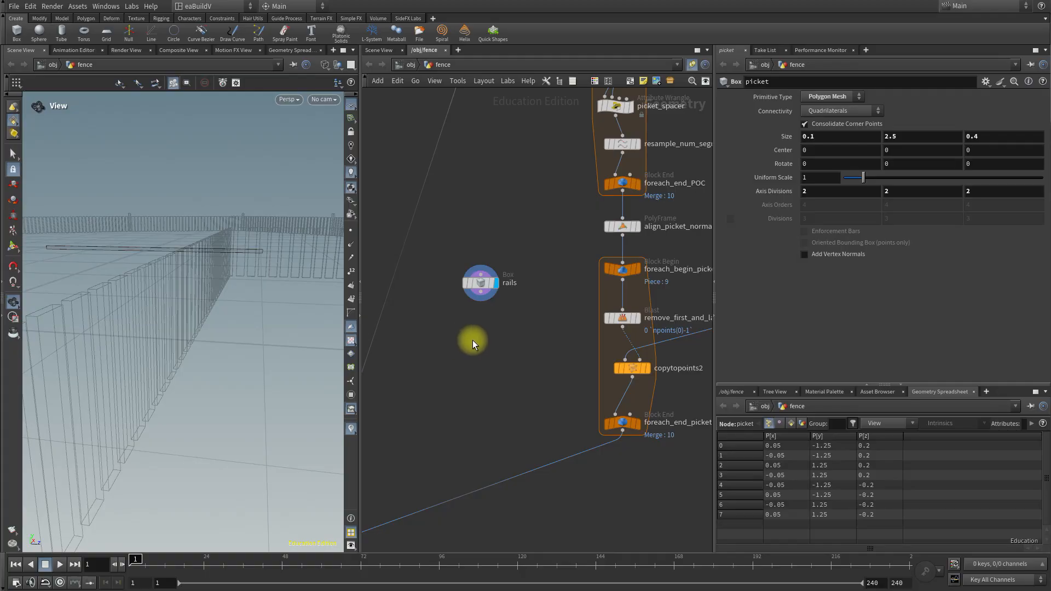
key(Tab)
text(tran)
key(Return)
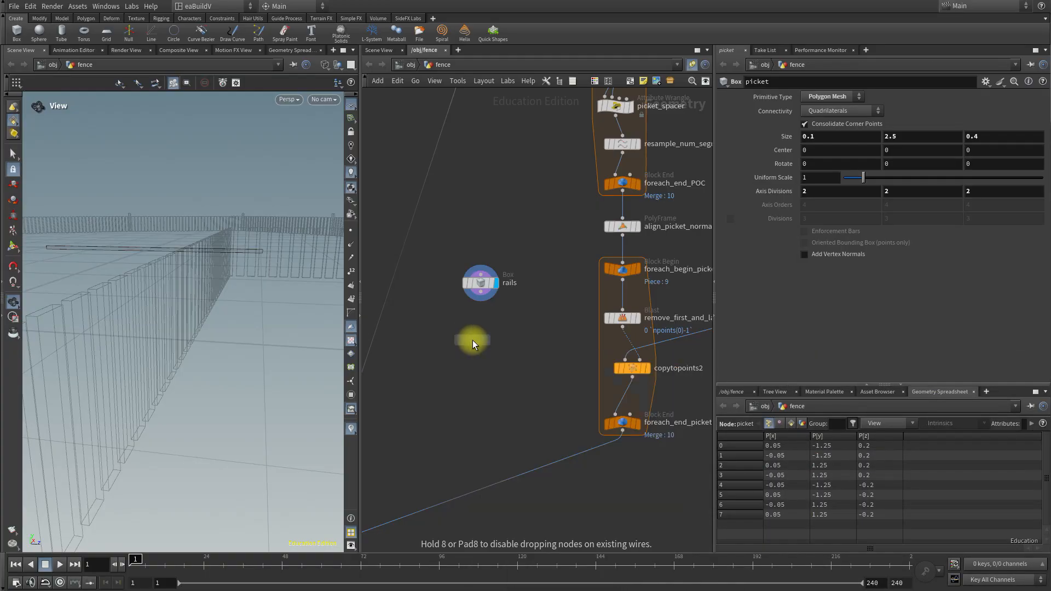
click(472, 340)
drag(473, 342, 428, 332)
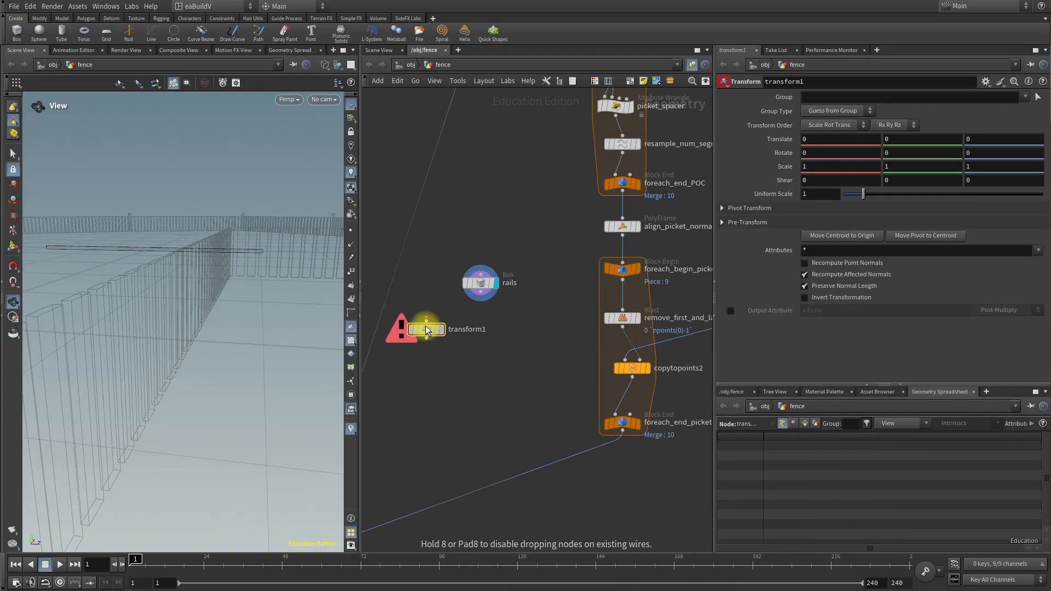
double_click(471, 329)
double_click(471, 328)
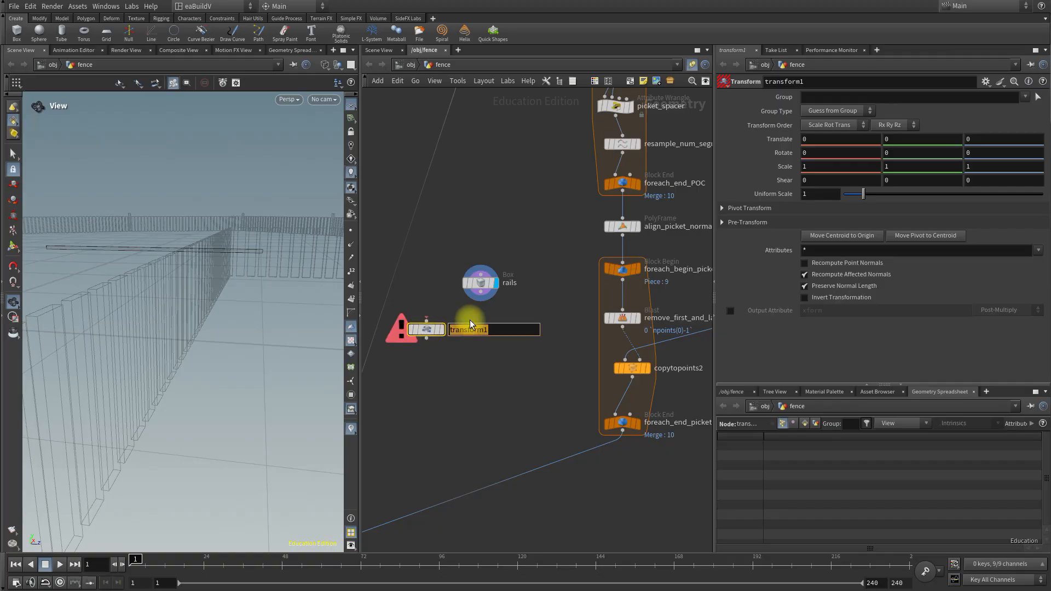
text(rail_bottom)
key(Return)
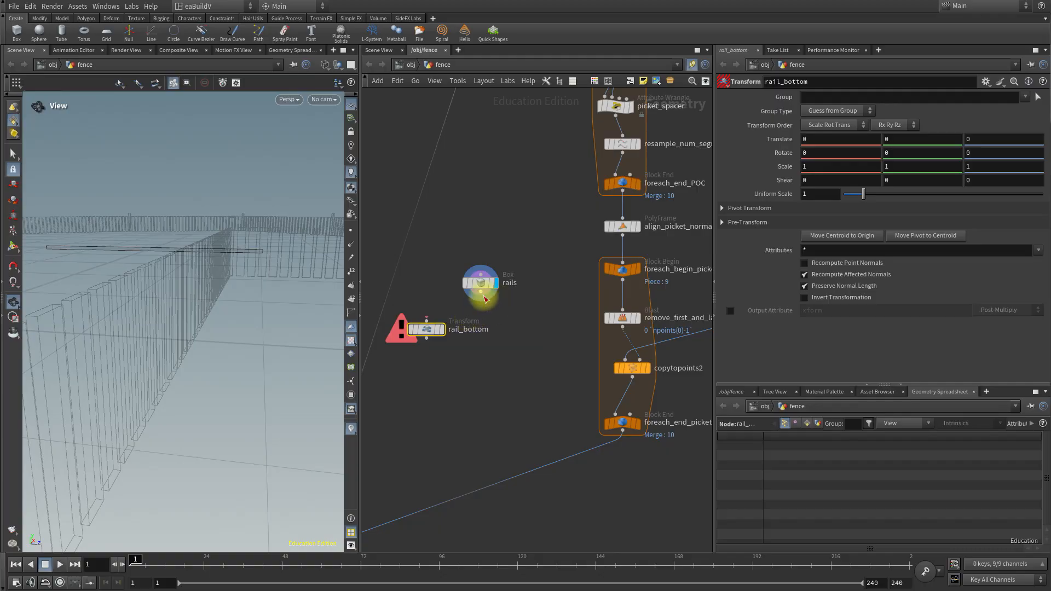
Connect the rails output to rail_bottom, place the node just below rails, and view the rail from above.
drag(481, 299, 434, 326)
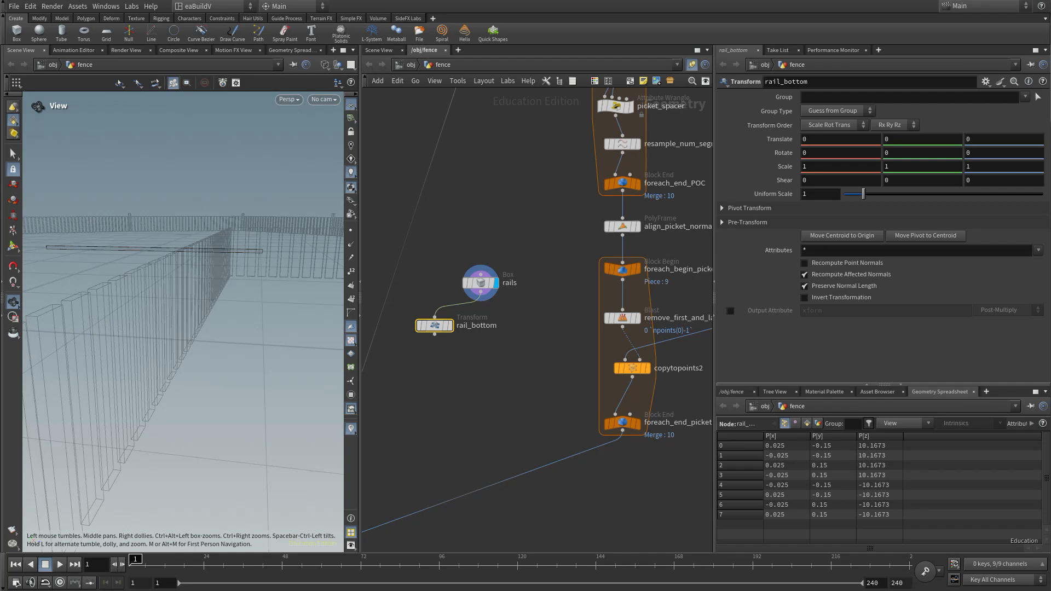
mouse_move(444, 331)
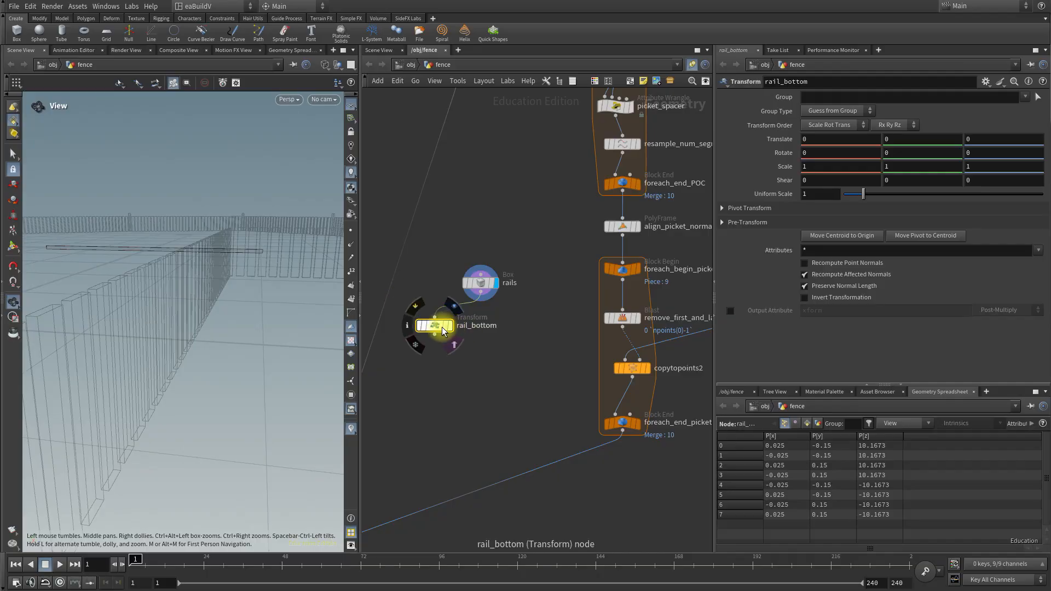
drag(441, 331, 430, 325)
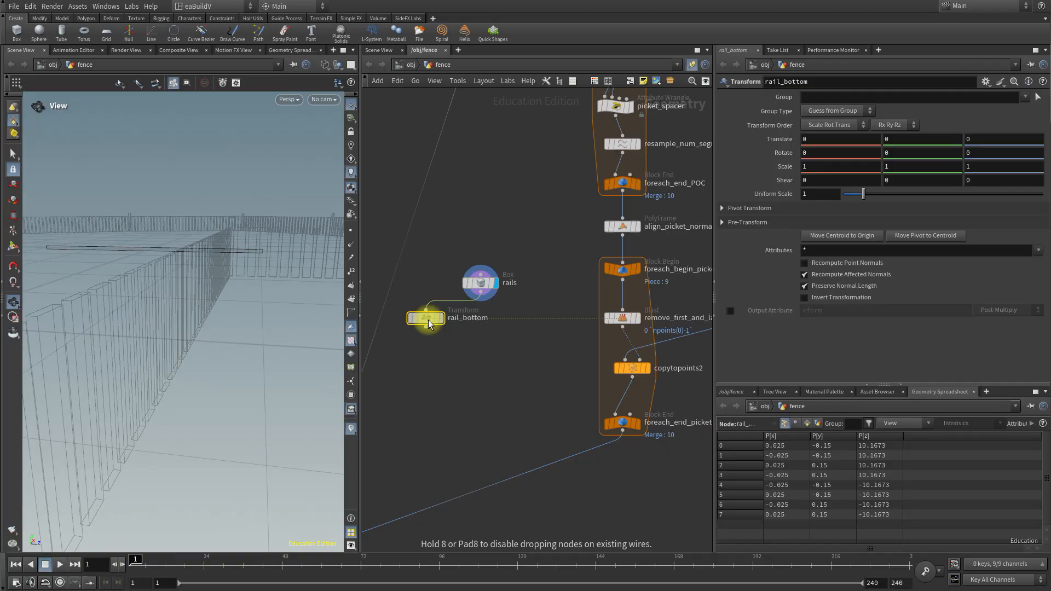
drag(430, 324, 429, 324)
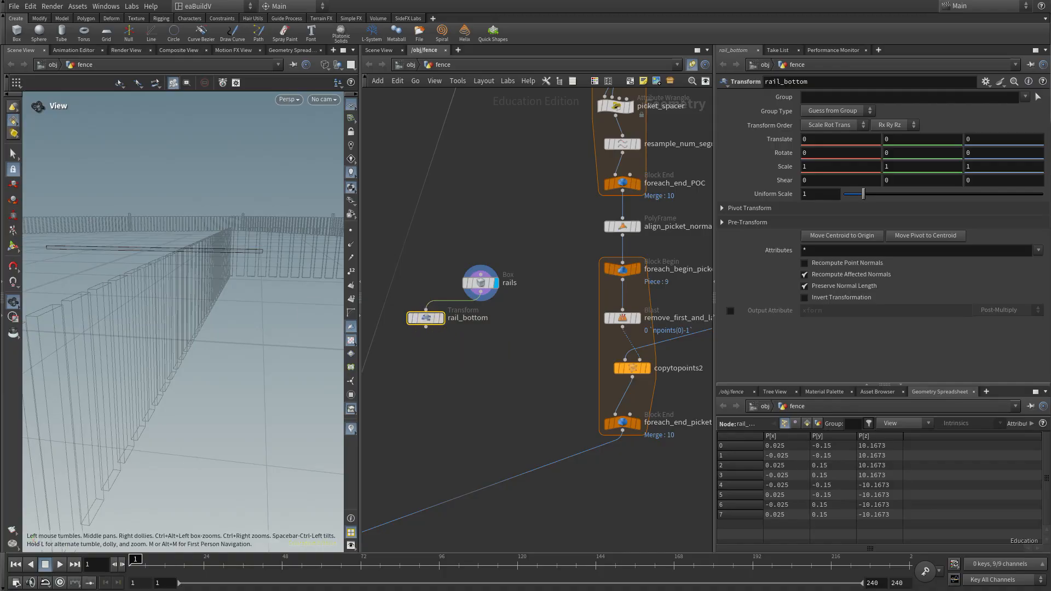
drag(251, 296, 190, 354)
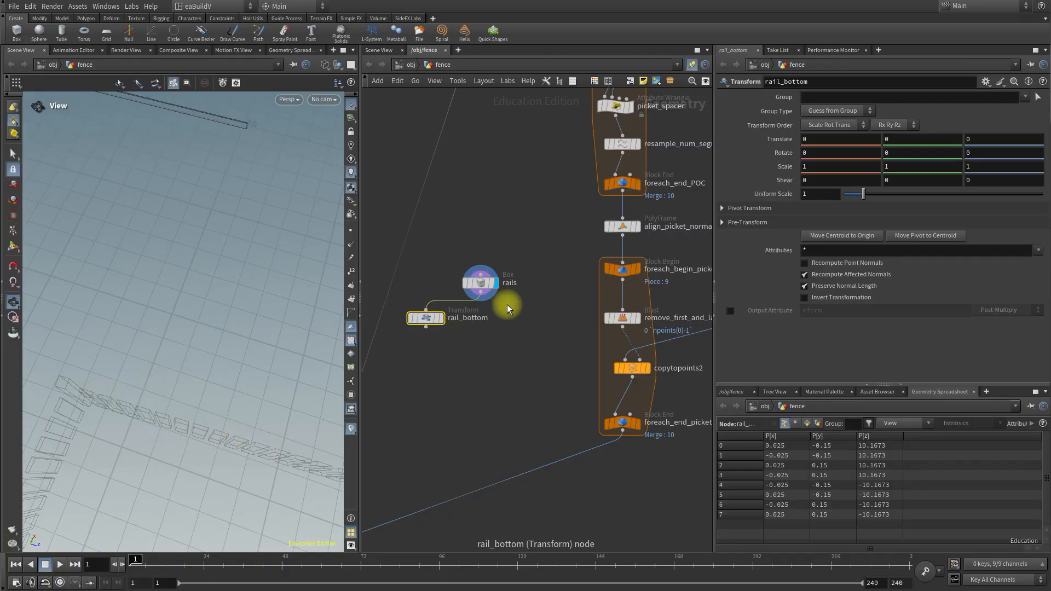
Set rail_bottom's X translation to the expression bbox("../picket/", D_XMAX).
double_click(804, 139)
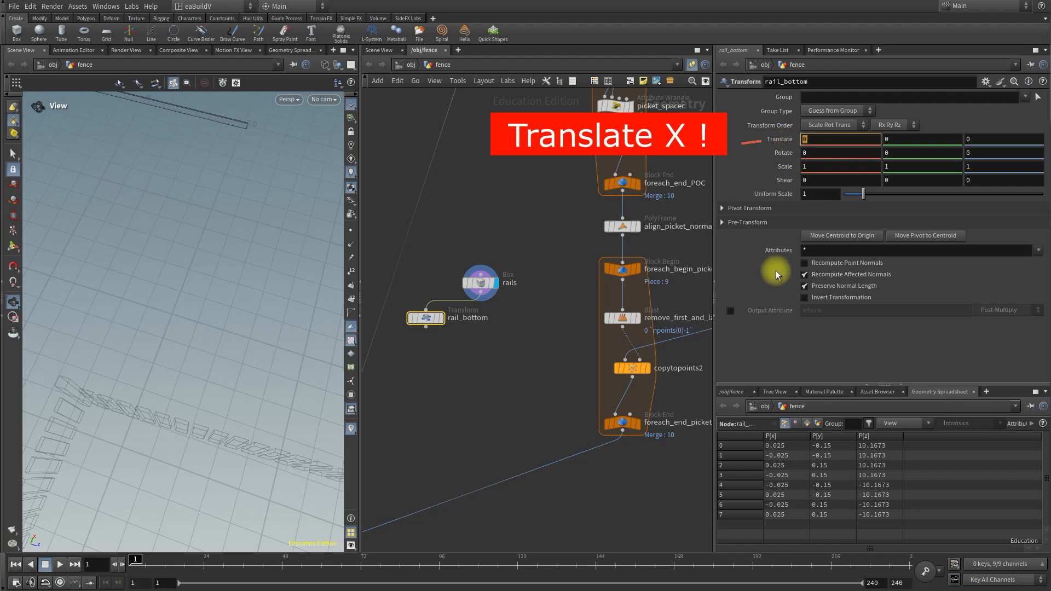
text(bbox()
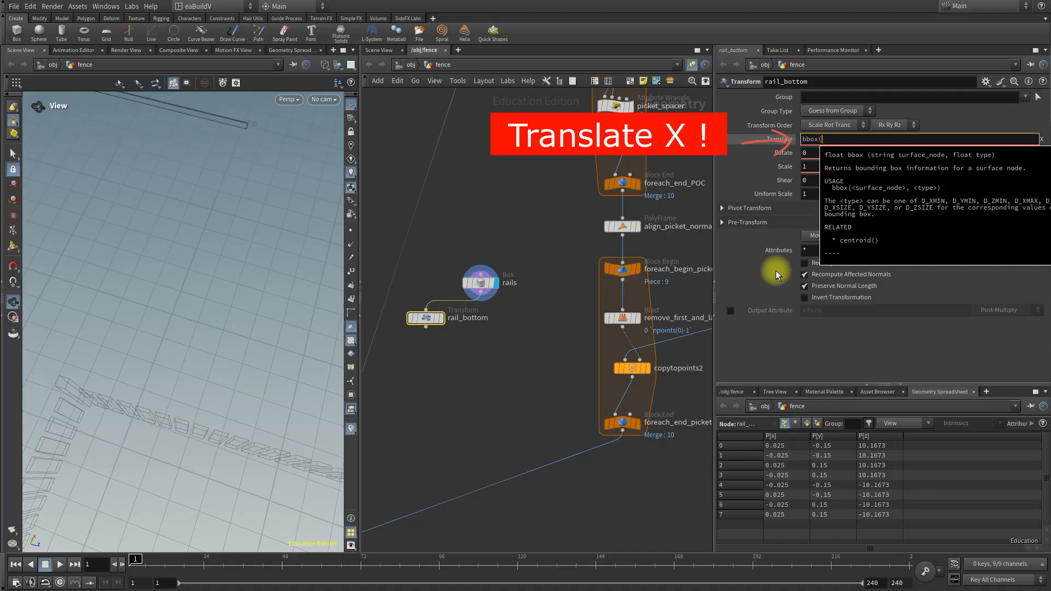
text("..)
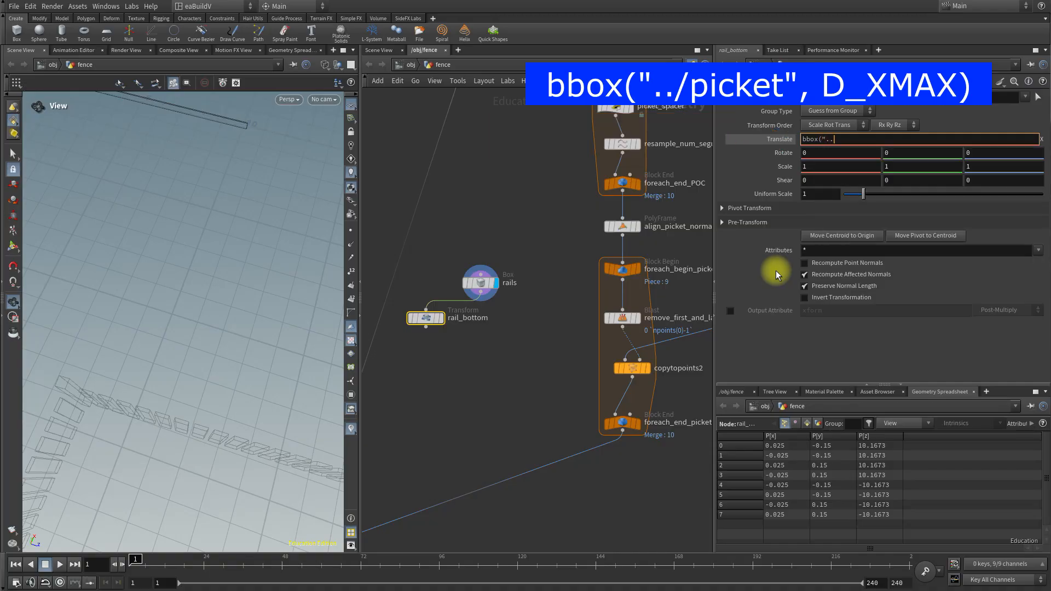
text(/picke)
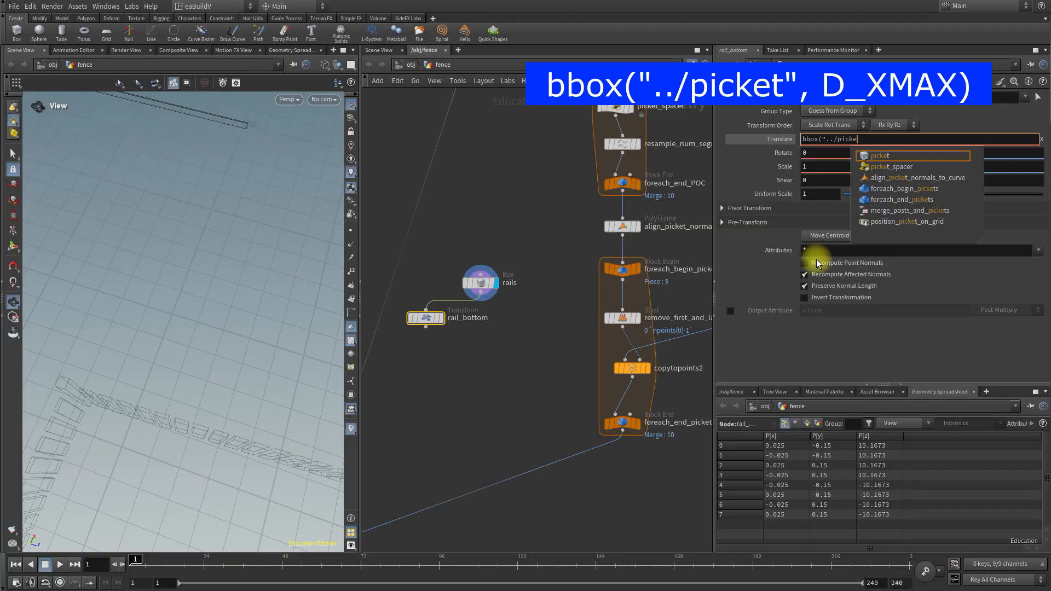
click(877, 156)
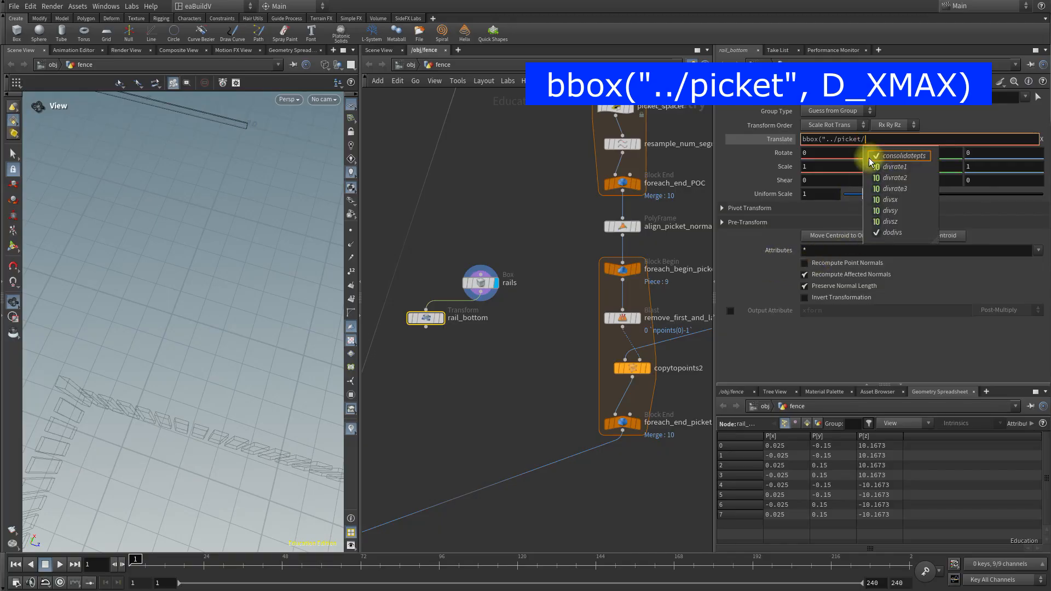
text(")
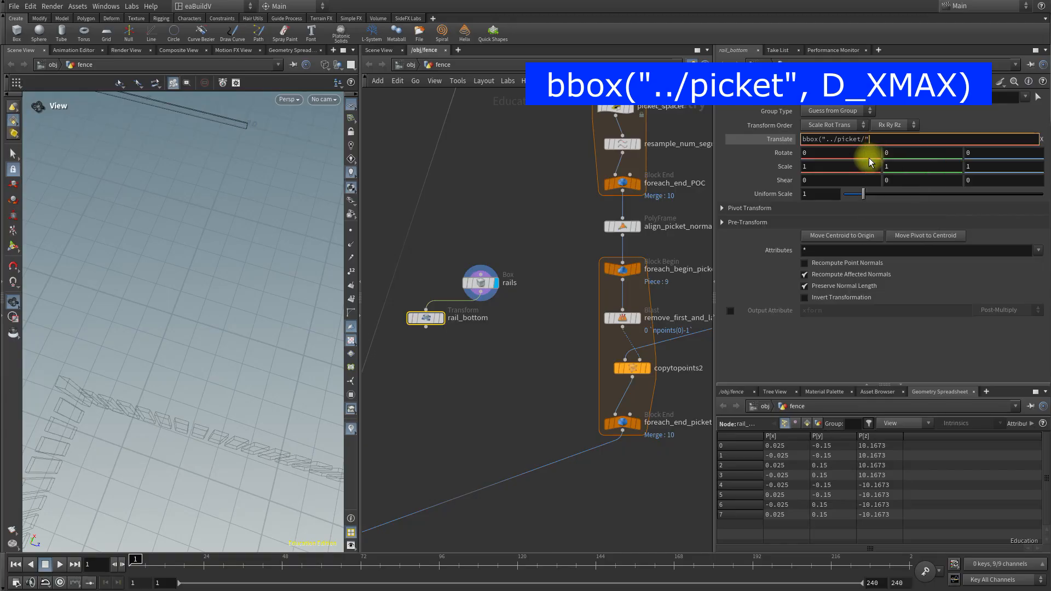
text(, D_XMAX)
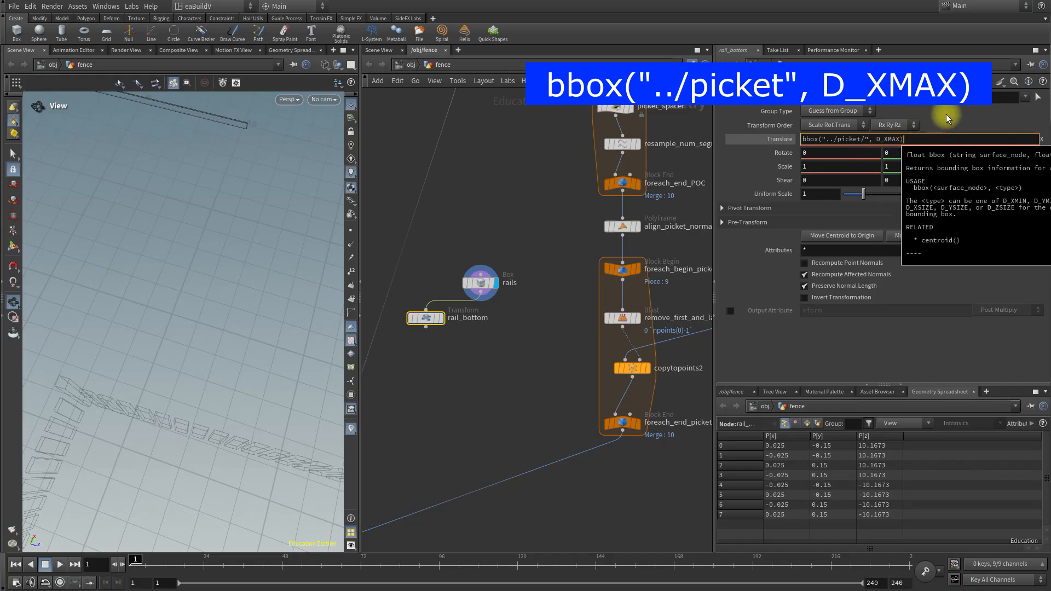
key(Return)
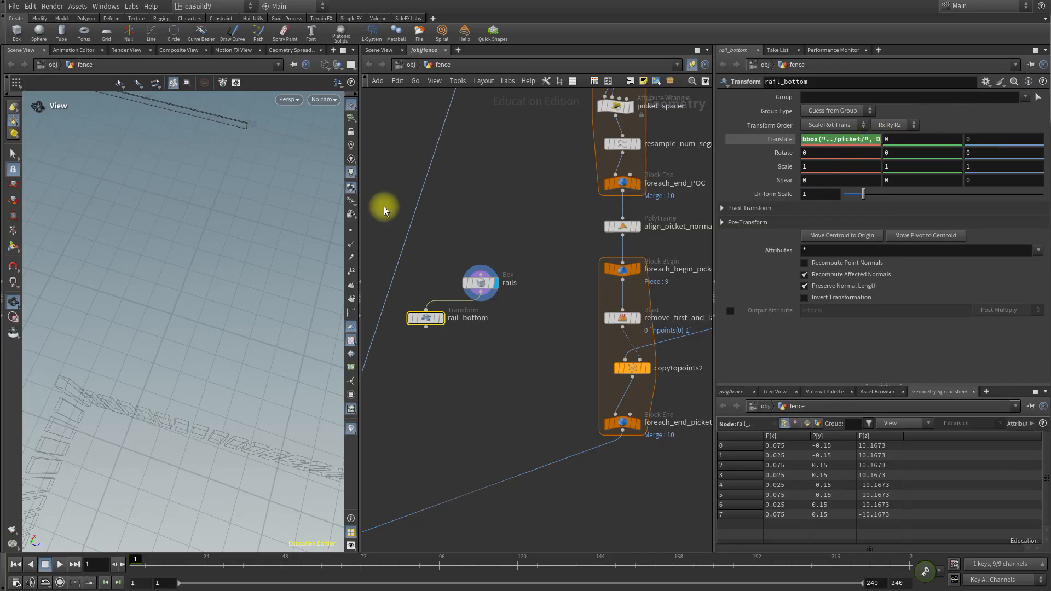
Display the rail_bottom node and view the shifted rail against the templated fence corner.
middle_drag(277, 176, 272, 188)
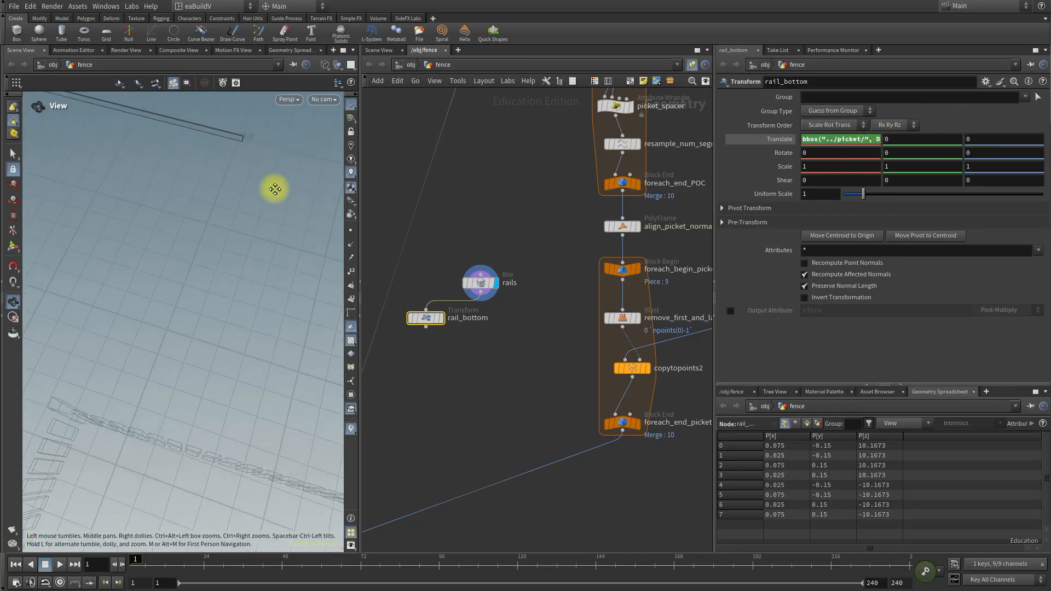
click(441, 320)
drag(212, 210, 160, 313)
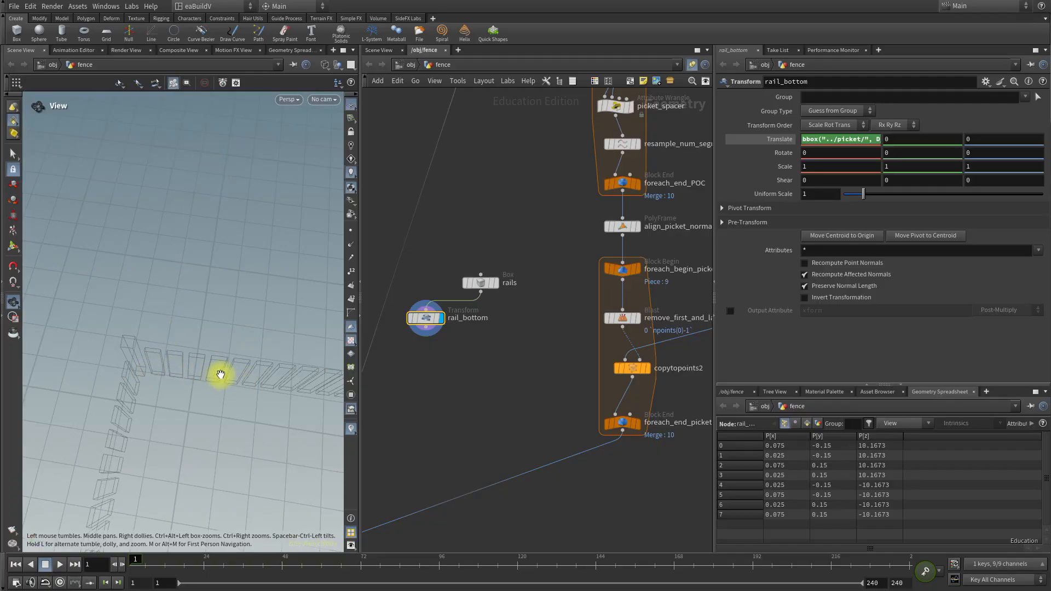
Add a Copy to Points node below rail_bottom and rename it c2p_rails.
middle_drag(501, 387, 488, 367)
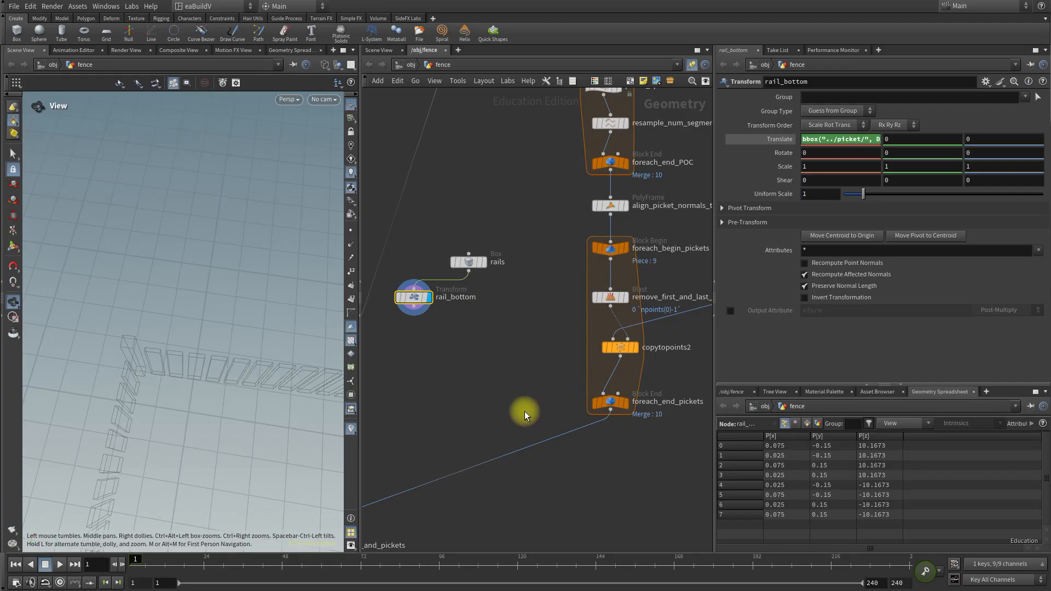
click(482, 409)
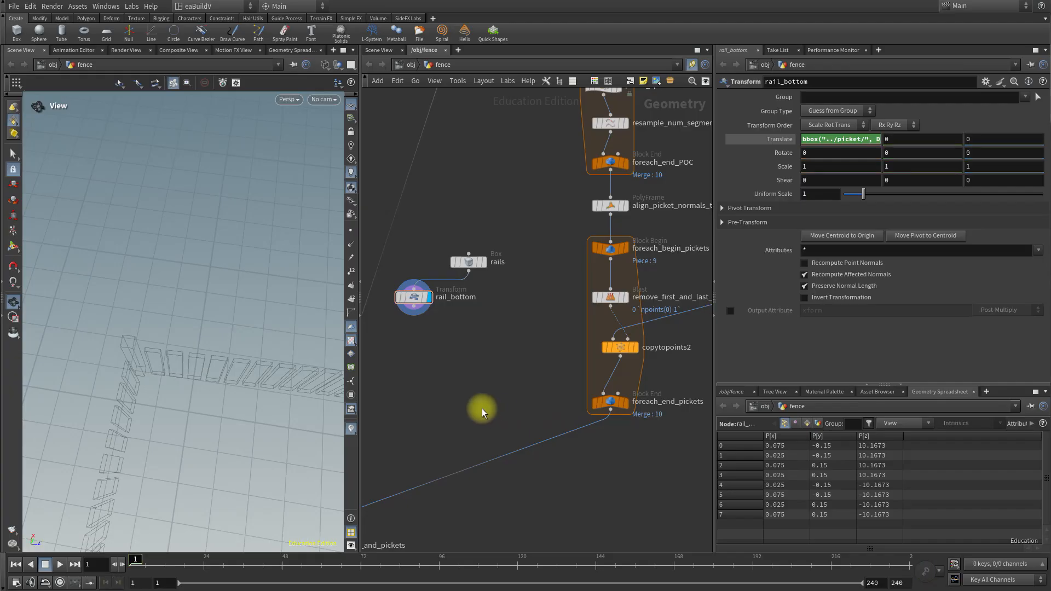
key(Tab)
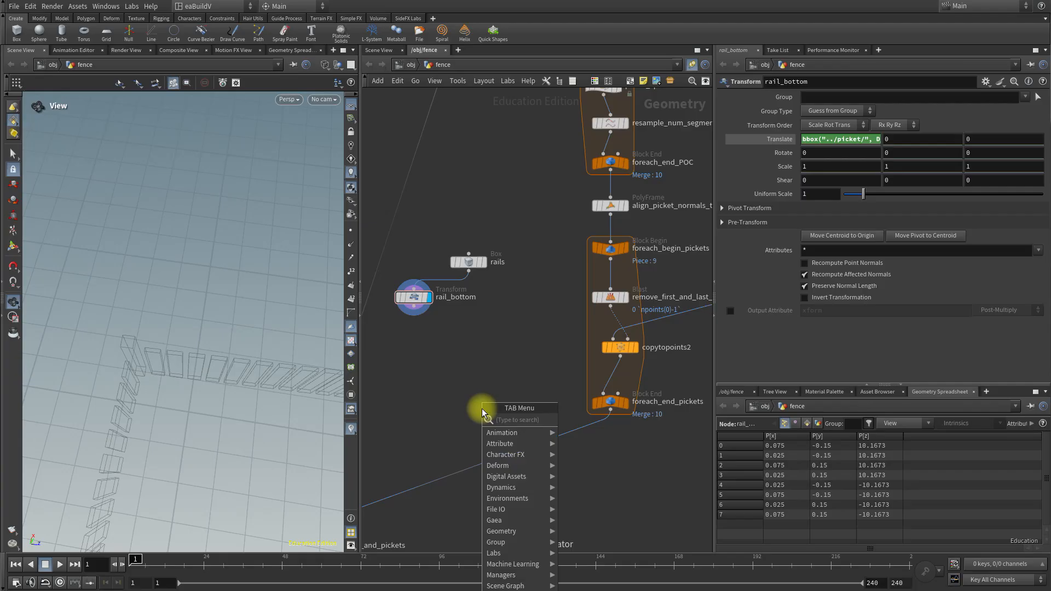
text(copyt)
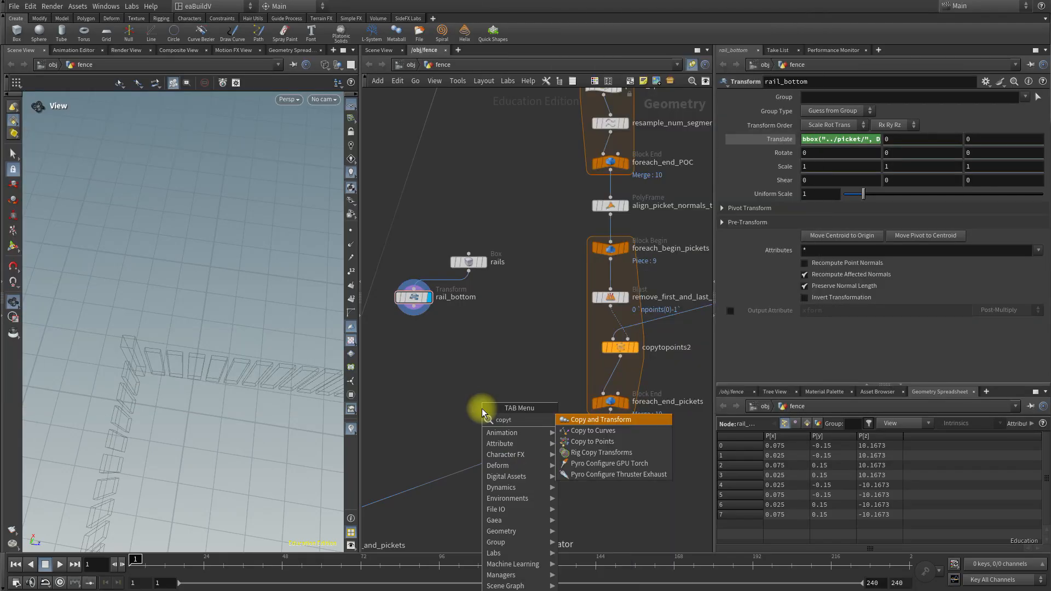
text(op)
key(Return)
click(482, 408)
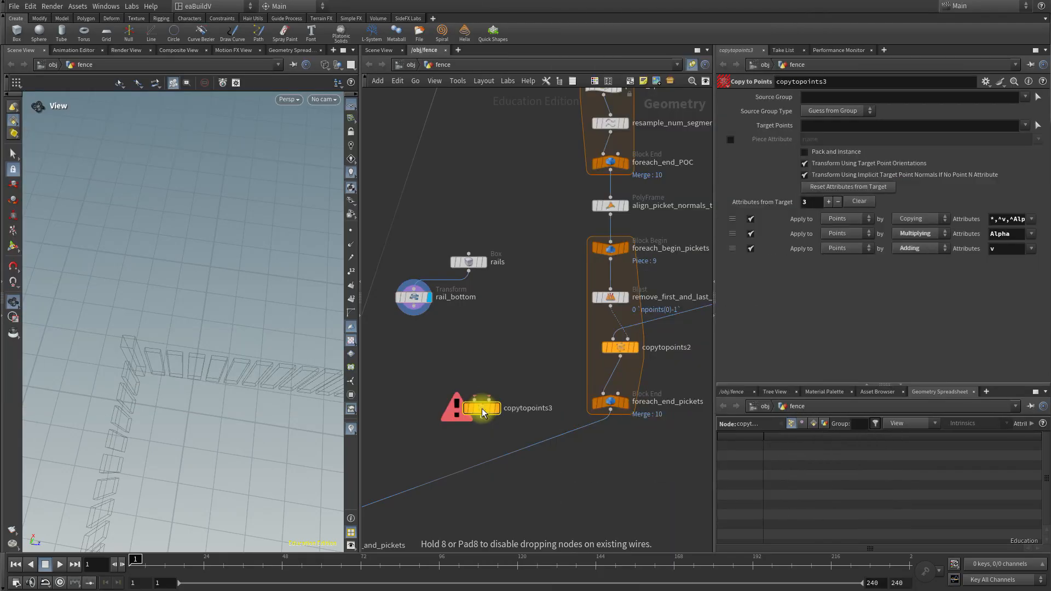
double_click(508, 408)
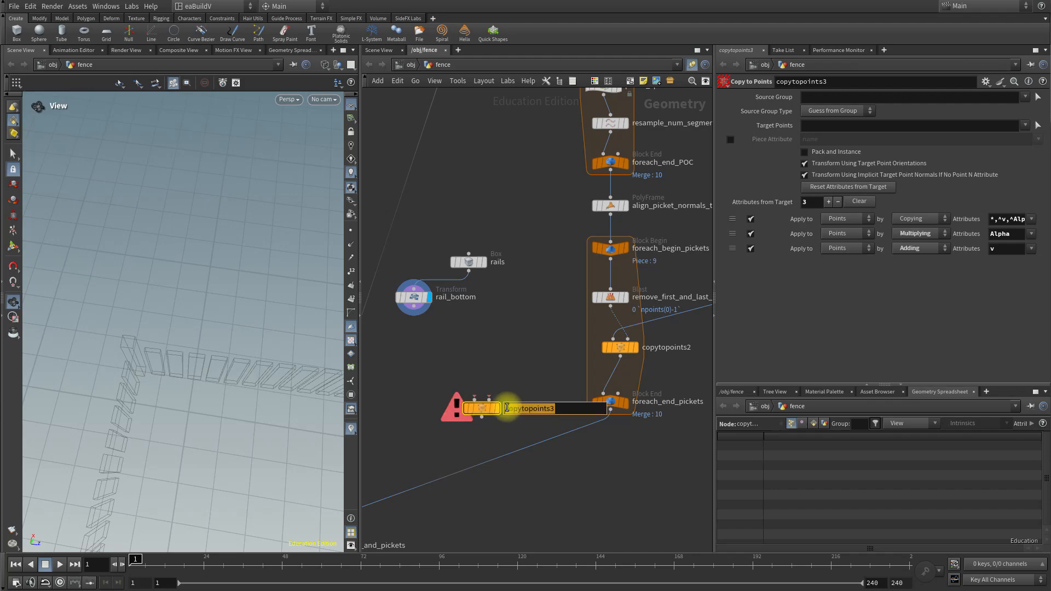
text(cop)
key(Return)
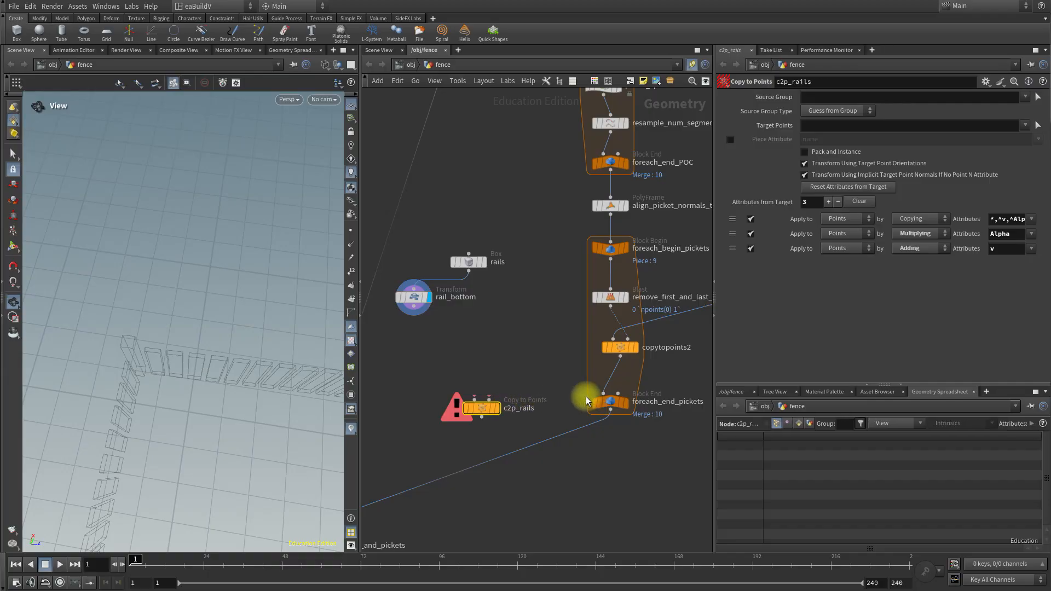
Rename the copytopoints2 node inside the pickets loop as c2p_pickets.
double_click(666, 348)
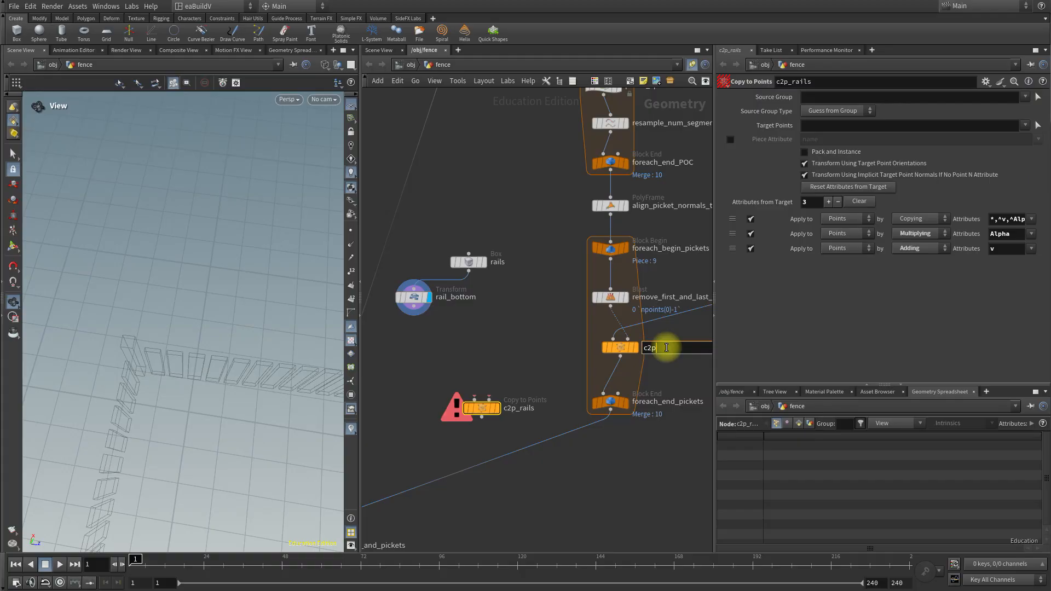
text(c2p_pickets)
key(Return)
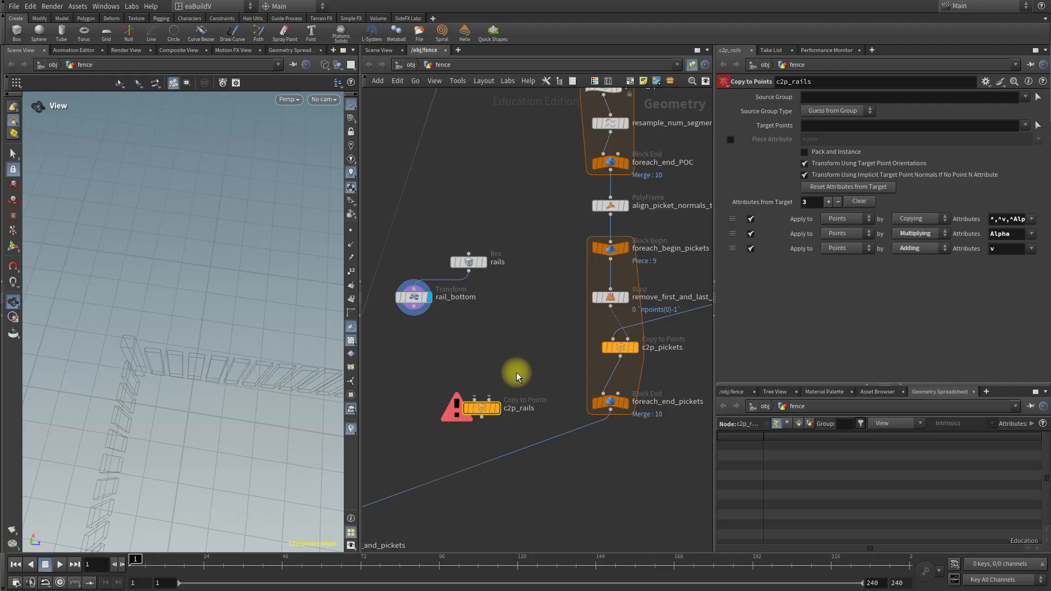
Place c2p_rails beside the pickets loop, feeding rail_bottom into its first input and foreach_begin_pickets into its second.
mouse_move(482, 413)
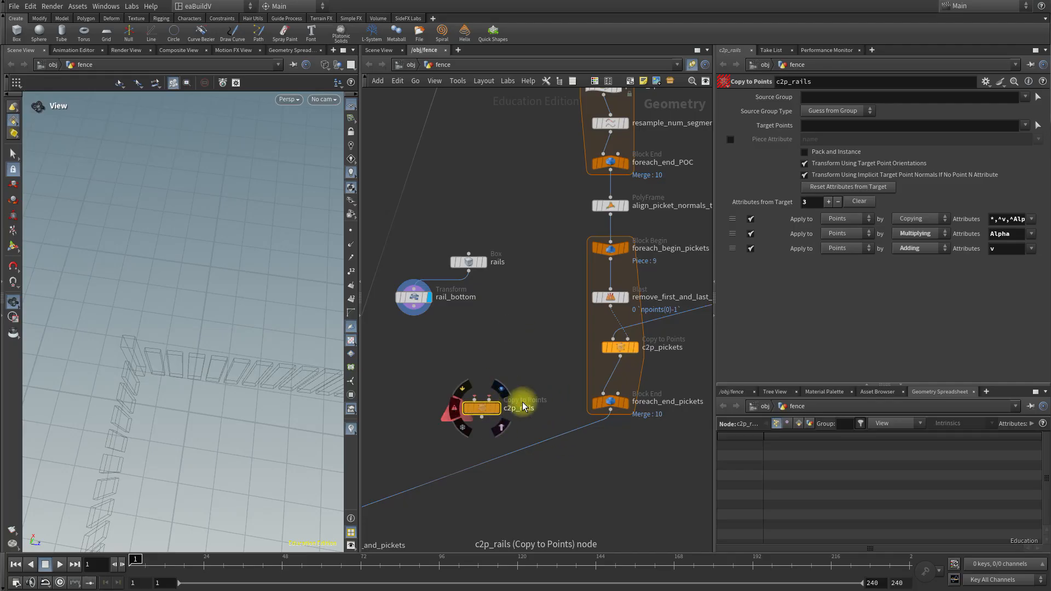
middle_drag(543, 370, 471, 370)
drag(413, 410, 448, 380)
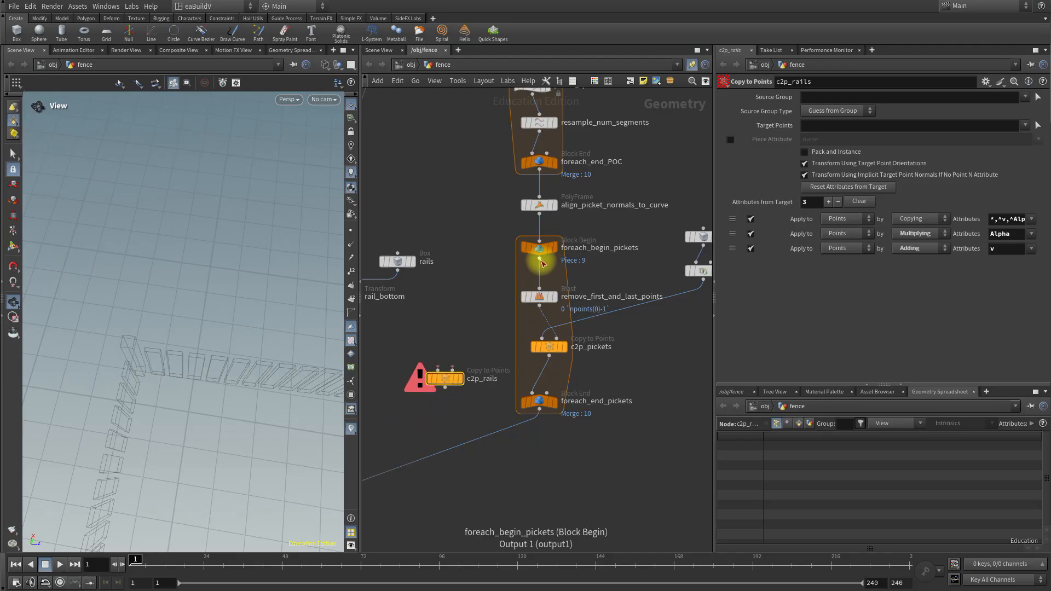
drag(539, 259, 452, 373)
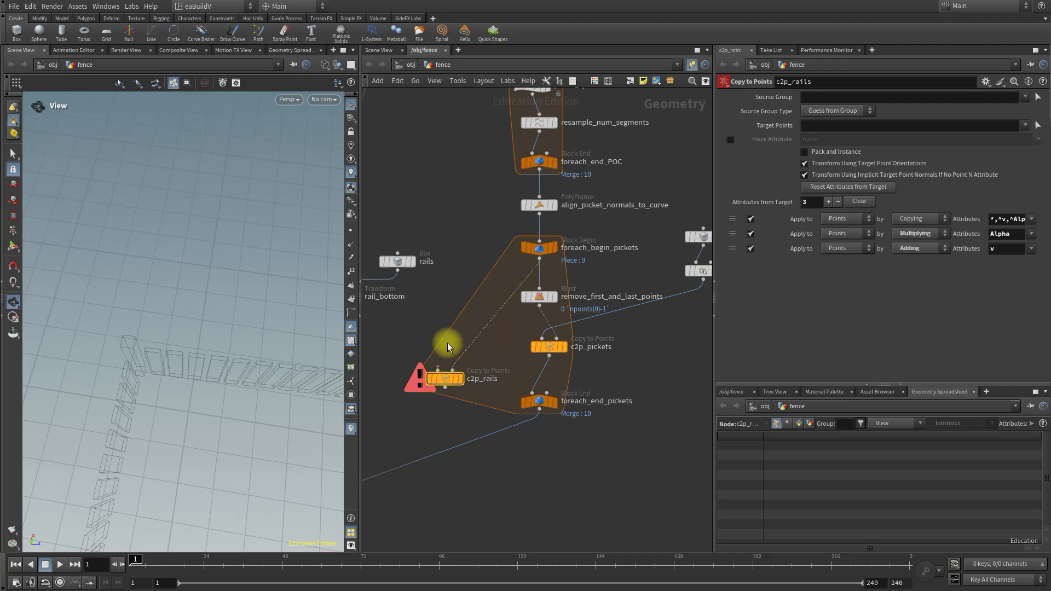
middle_drag(399, 329, 482, 324)
drag(430, 305, 525, 366)
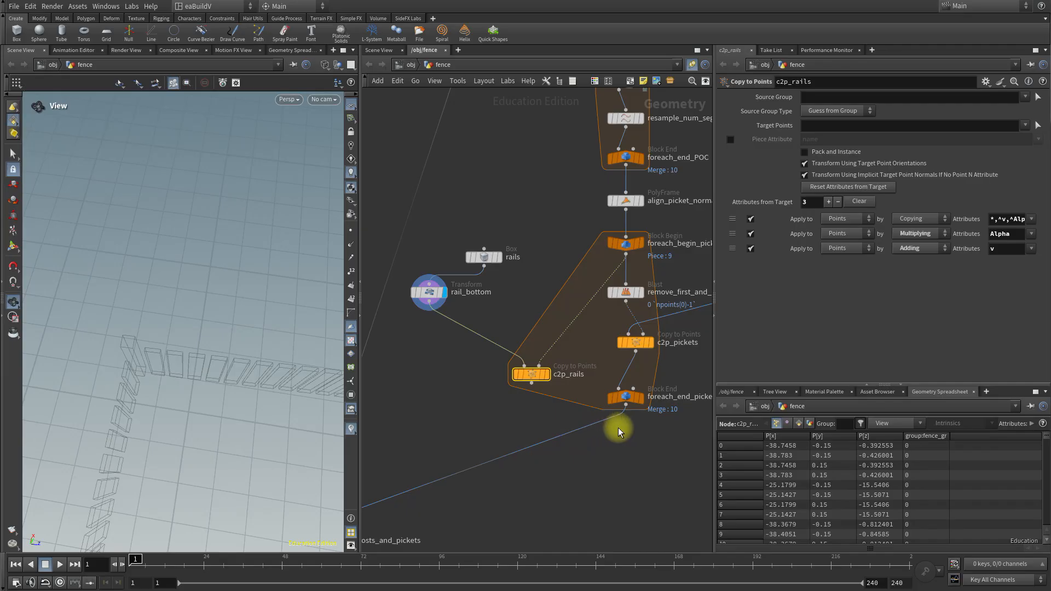
Move foreach_end_pickets lower and add a Merge node above it, below the two Copy to Points nodes.
drag(626, 399, 620, 479)
key(Tab)
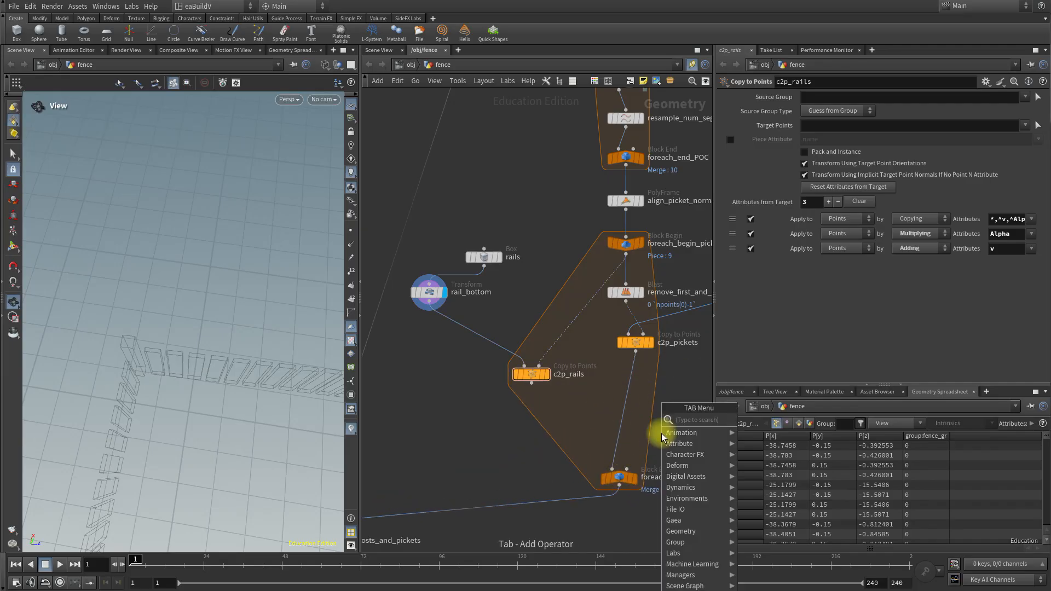
text(merge)
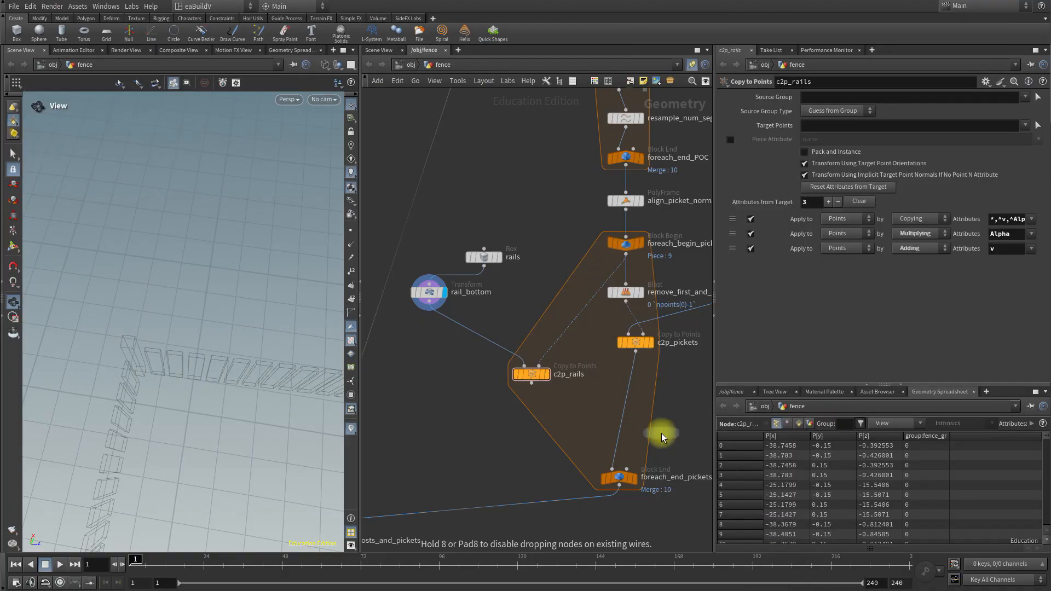
key(Return)
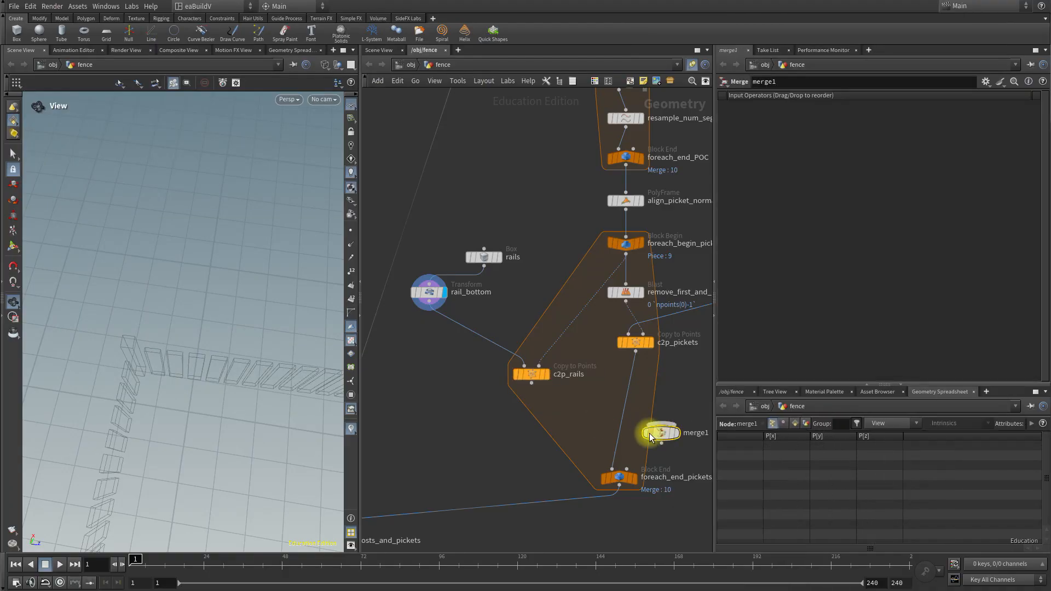
click(589, 431)
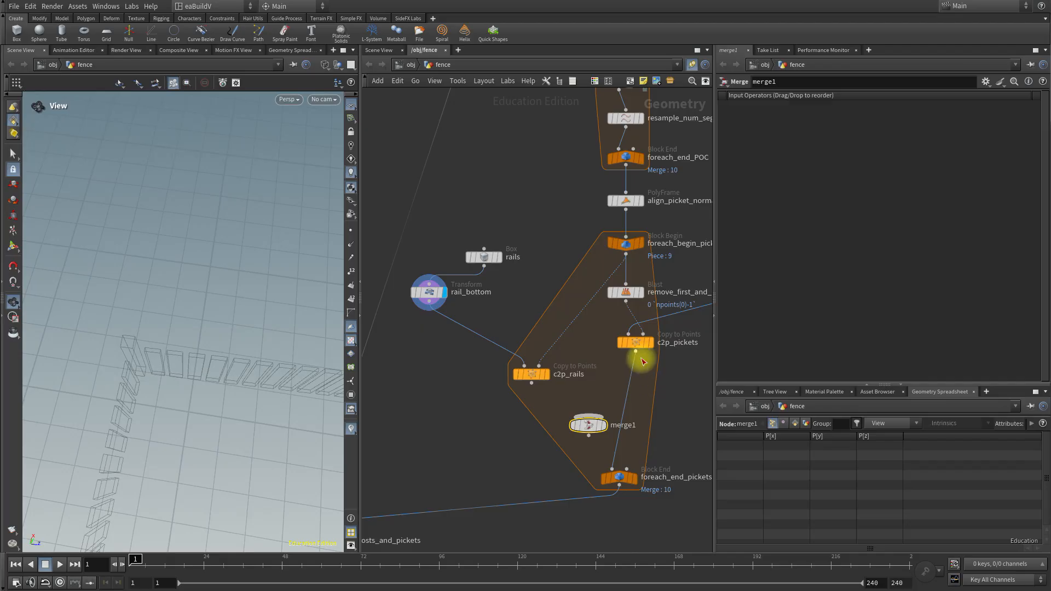
Connect c2p_pickets and c2p_rails to the new Merge node, and feed the merge into foreach_end_pickets.
click(635, 352)
click(589, 416)
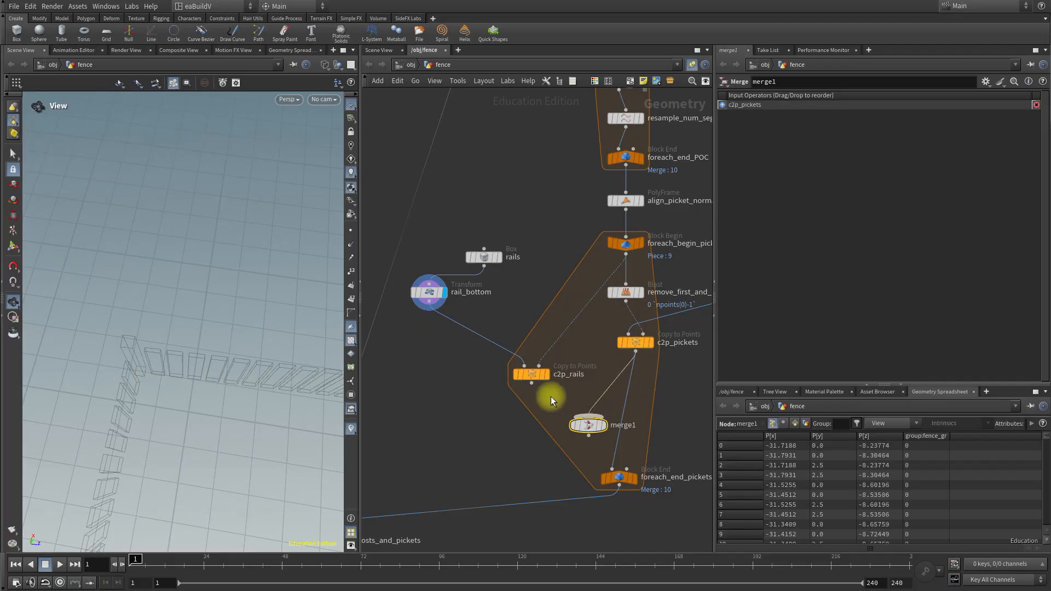
click(532, 383)
click(582, 418)
click(588, 435)
click(614, 482)
Display foreach_end_pickets and examine how the copied rails line up with the pickets at the fence corners.
drag(192, 420, 234, 314)
right_drag(245, 324, 89, 288)
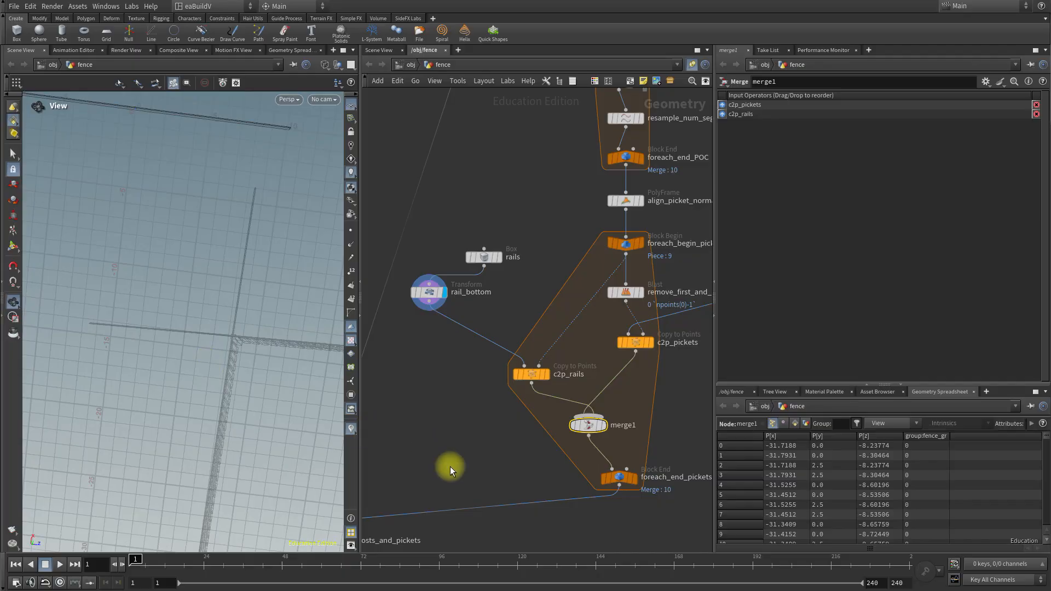
middle_drag(610, 521, 701, 412)
mouse_move(419, 432)
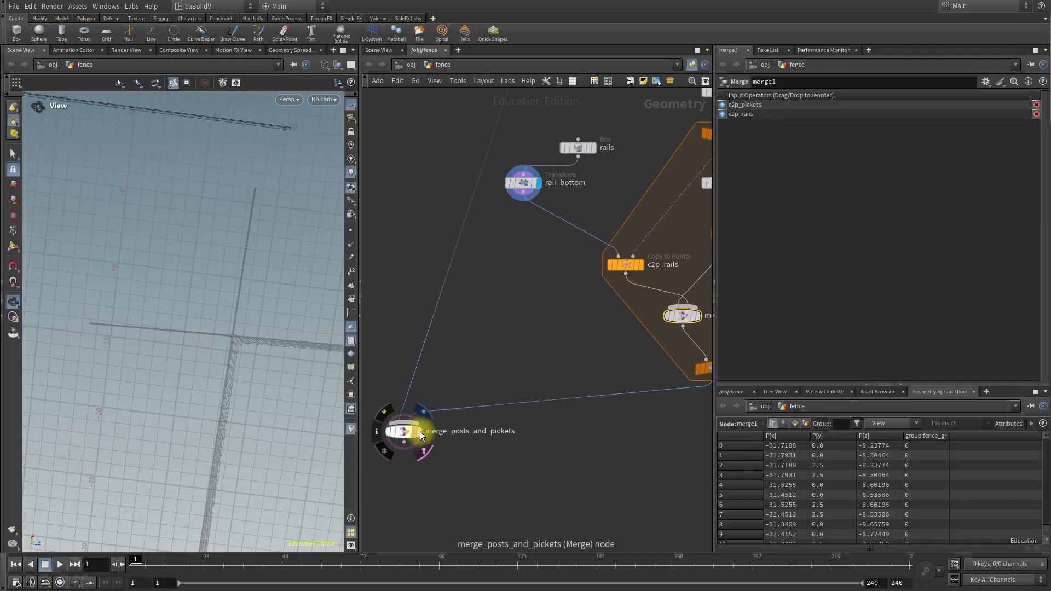
middle_drag(611, 457, 597, 451)
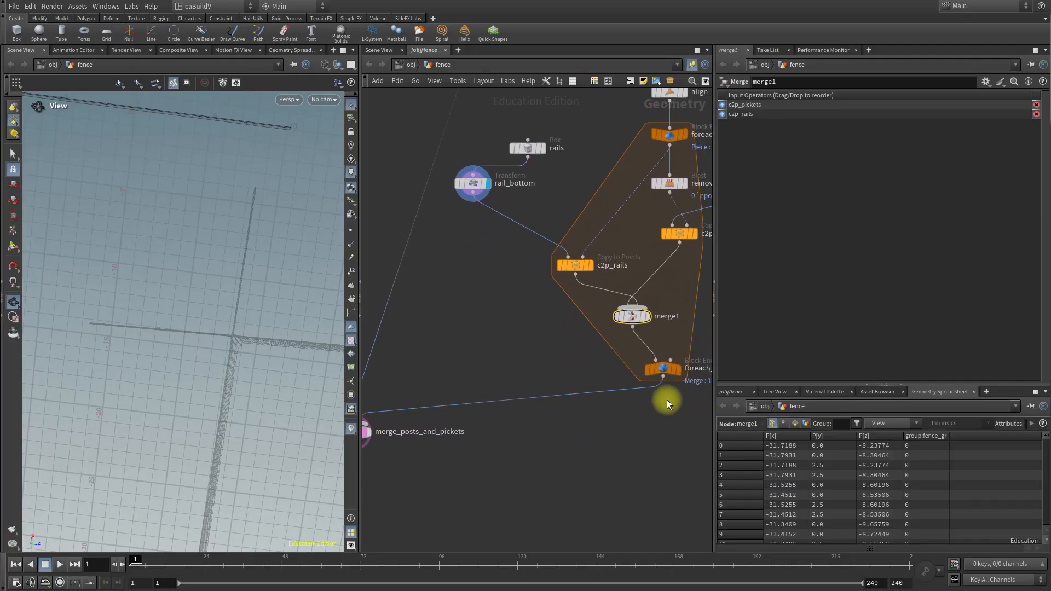
click(679, 370)
drag(303, 393, 255, 260)
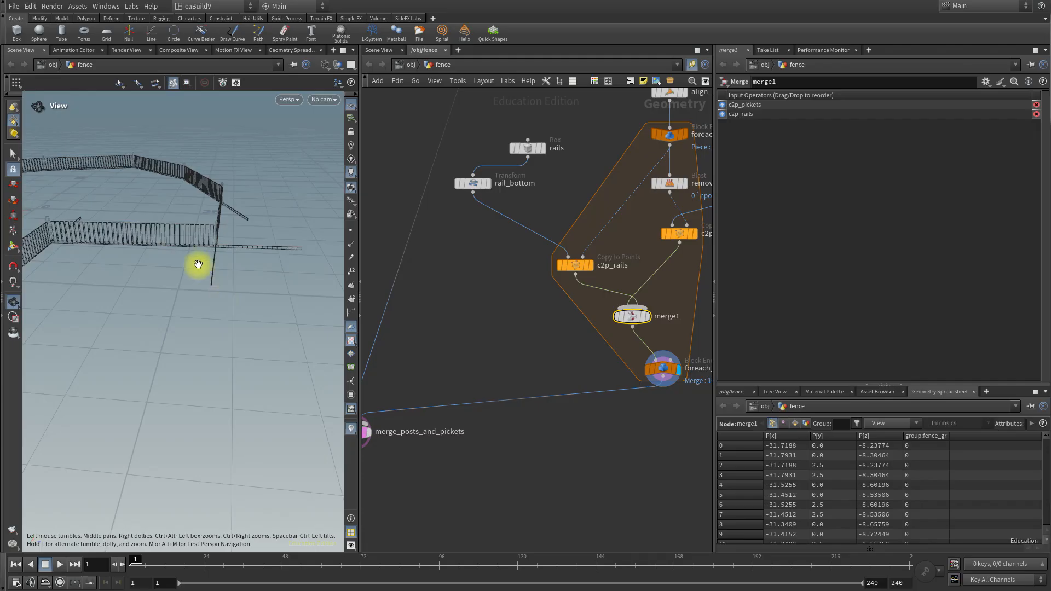
scroll(198, 265, up, 6)
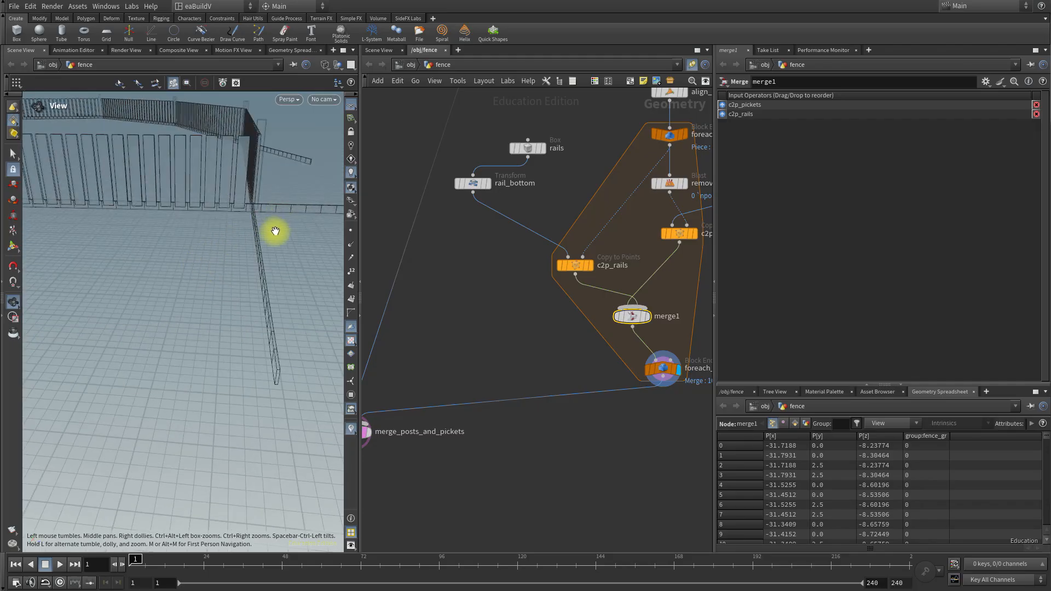
scroll(195, 230, up, 5)
middle_drag(223, 195, 213, 255)
mouse_move(213, 255)
mouse_down()
mouse_move(206, 300)
mouse_move(175, 307)
mouse_move(176, 359)
mouse_move(175, 299)
mouse_move(199, 306)
mouse_move(207, 270)
mouse_move(124, 253)
mouse_move(134, 270)
mouse_move(211, 279)
mouse_move(204, 265)
mouse_up()
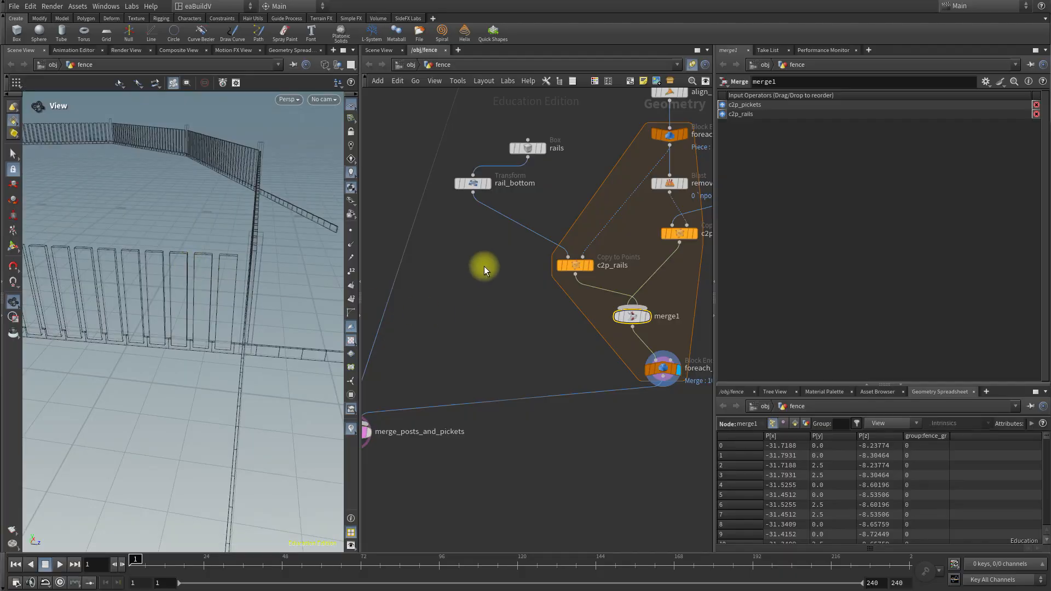
Extend rail_bottom's X translate expression to bbox("../picket/", D_XMAX)+bbox(0, D_XMAX).
click(474, 185)
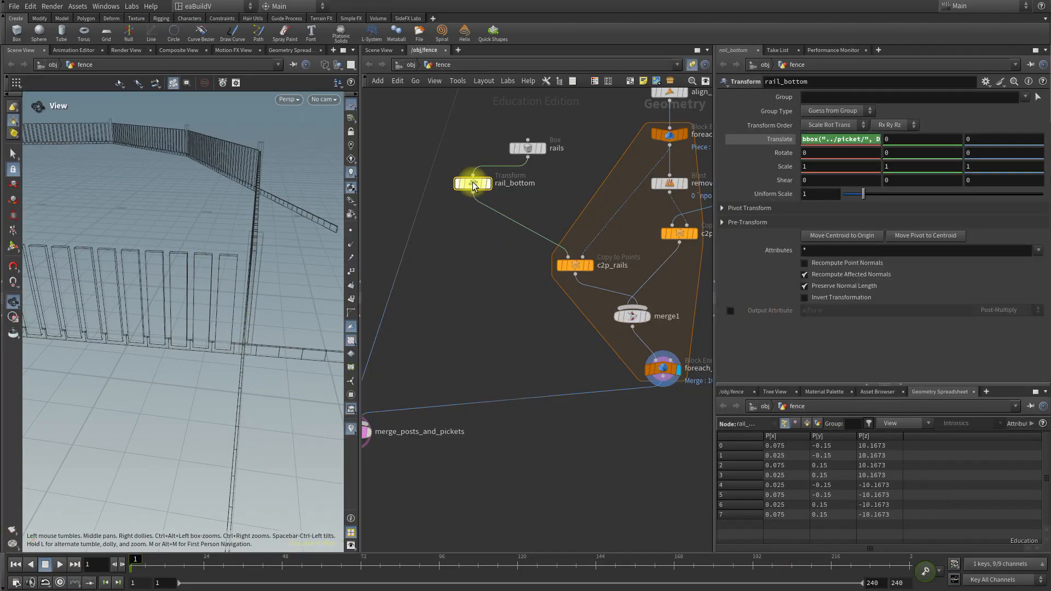
click(815, 140)
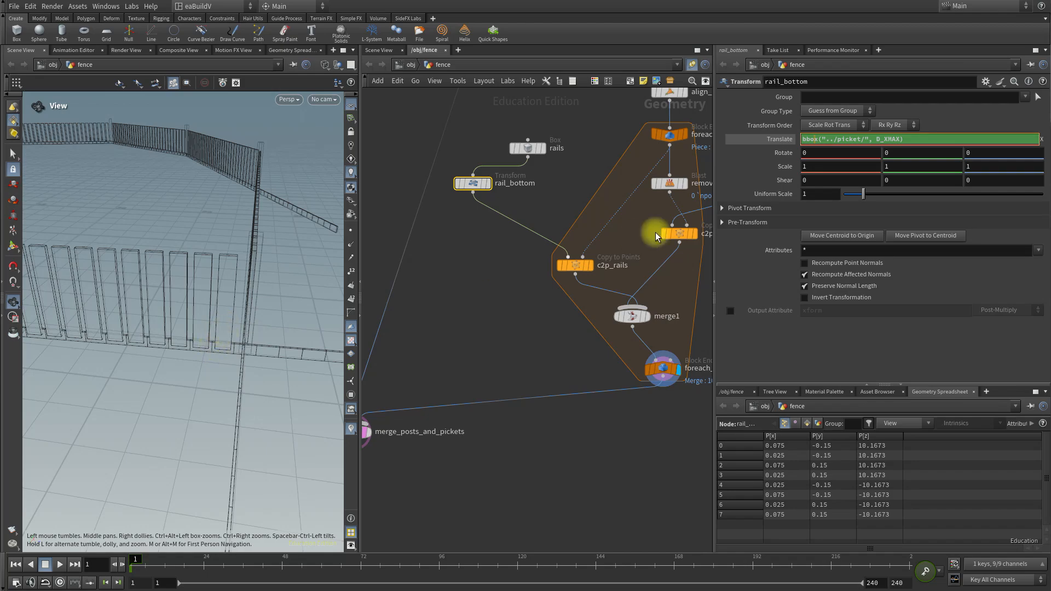
click(919, 138)
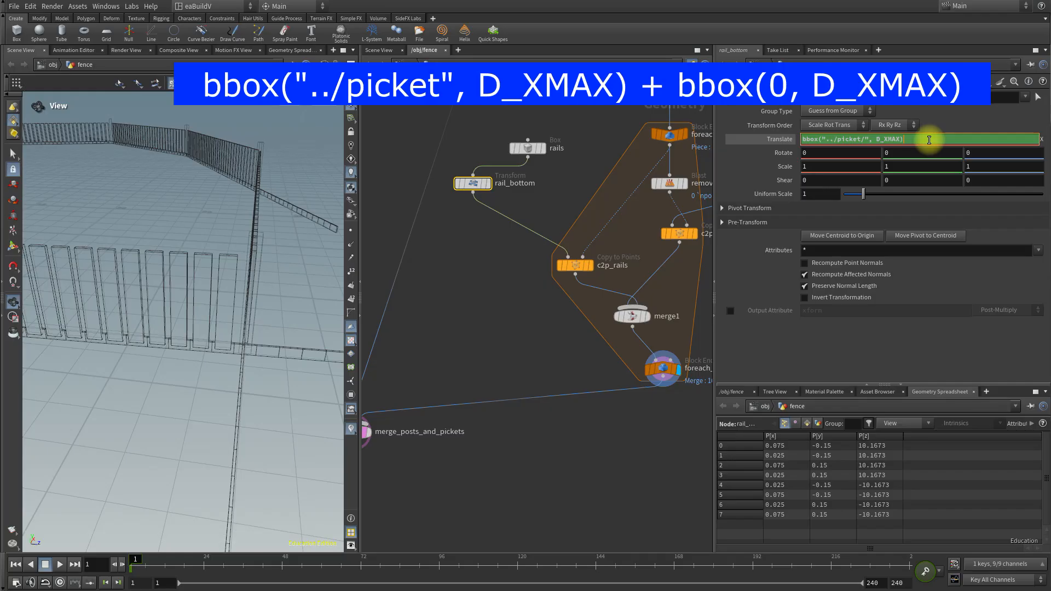
text(+bbox()
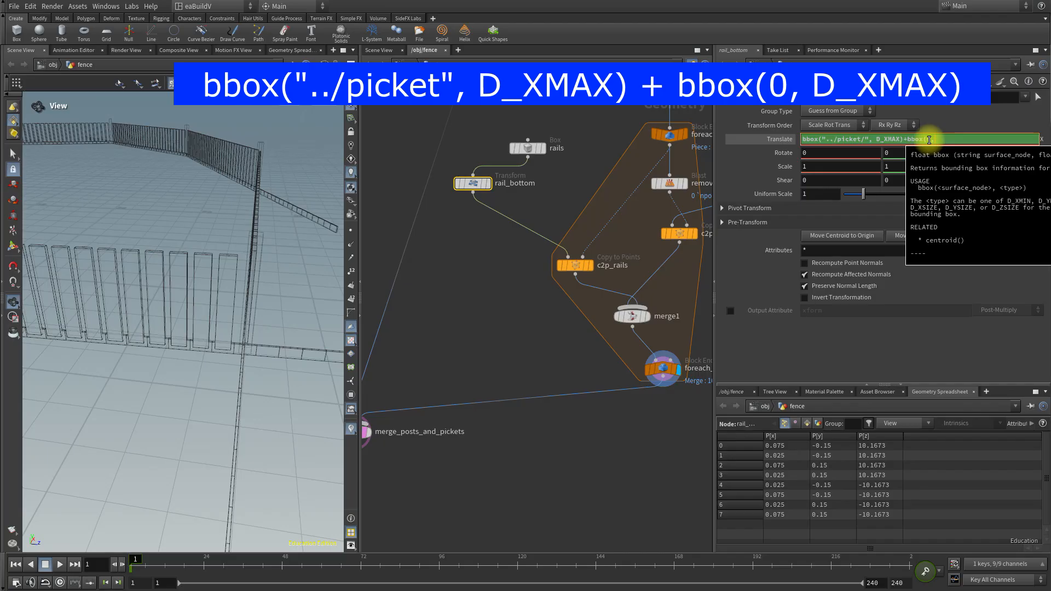
text(0, D_X)
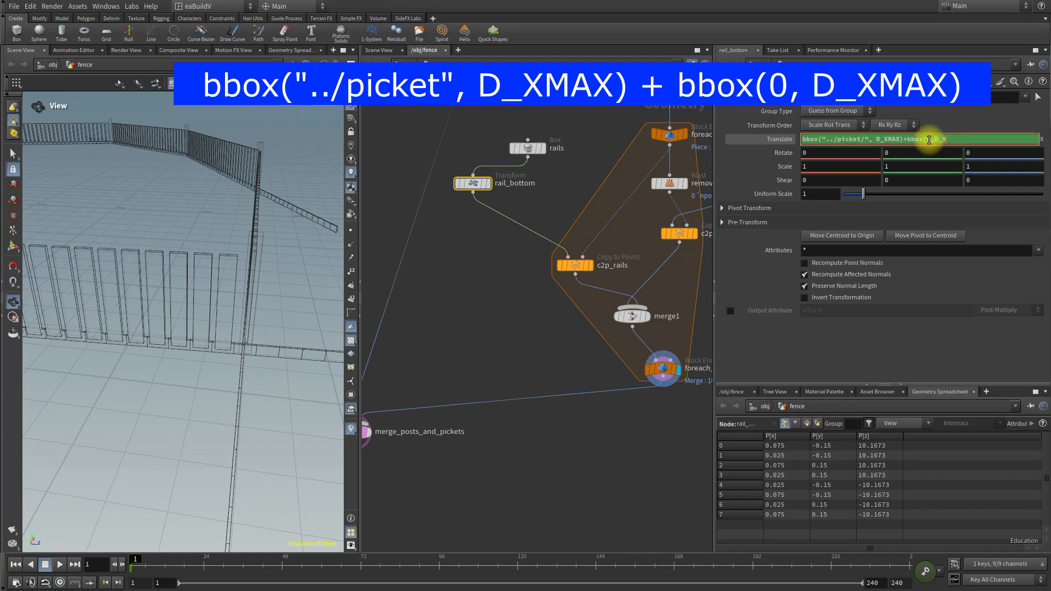
text()()
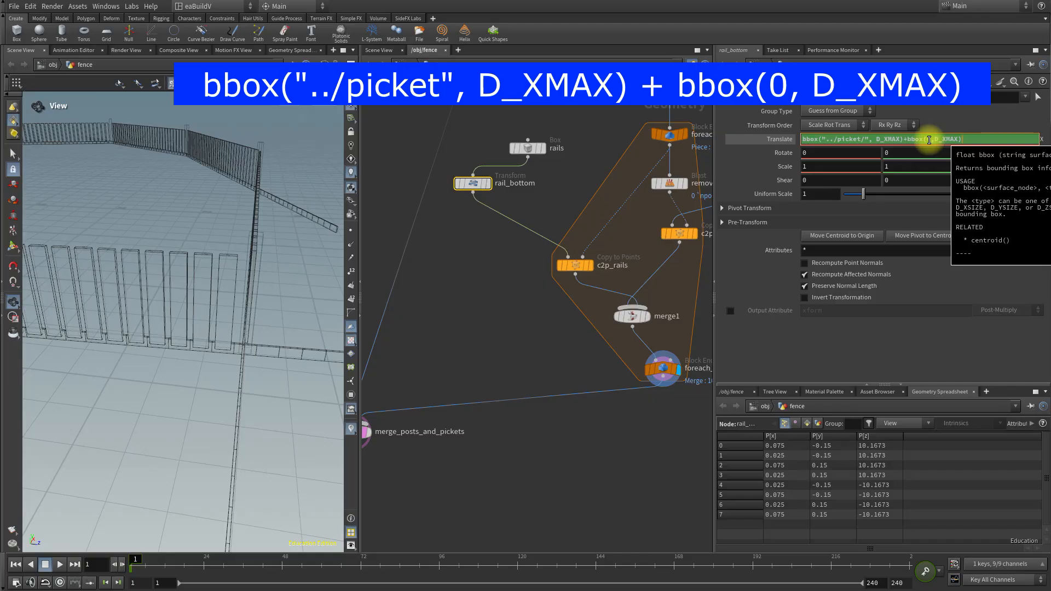
key(Return)
Examine the offset between the rails and pickets from above, at the fence corners and from the side.
drag(188, 305, 202, 400)
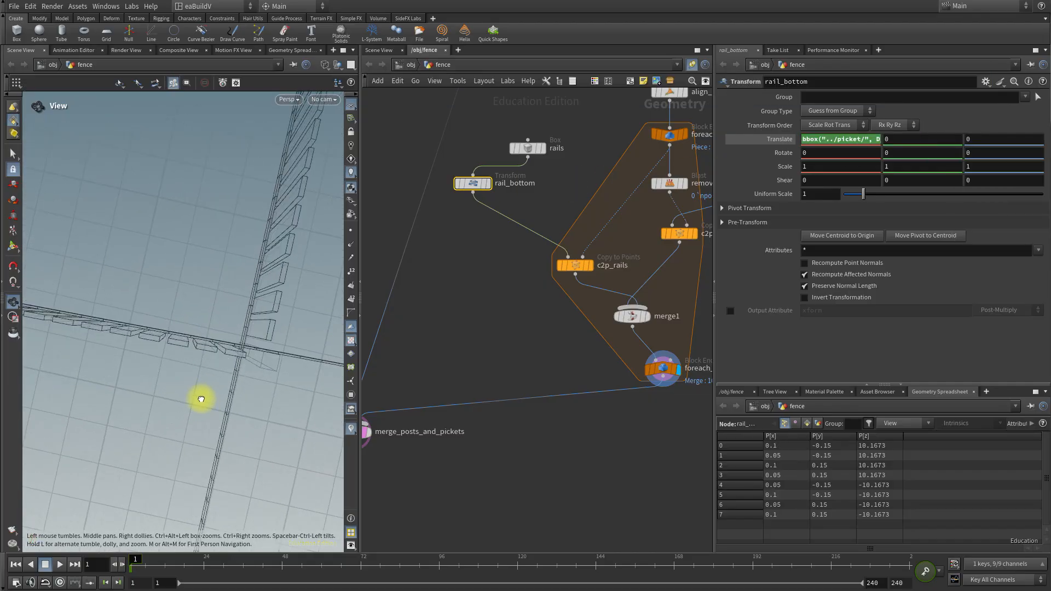
drag(167, 430, 190, 334)
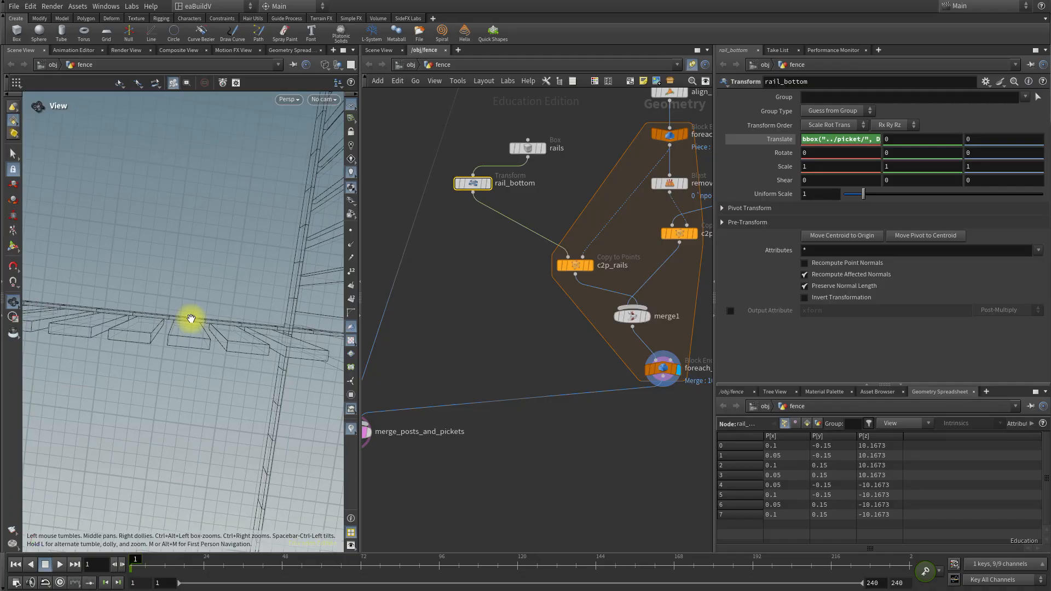
drag(176, 380, 132, 378)
drag(189, 404, 165, 448)
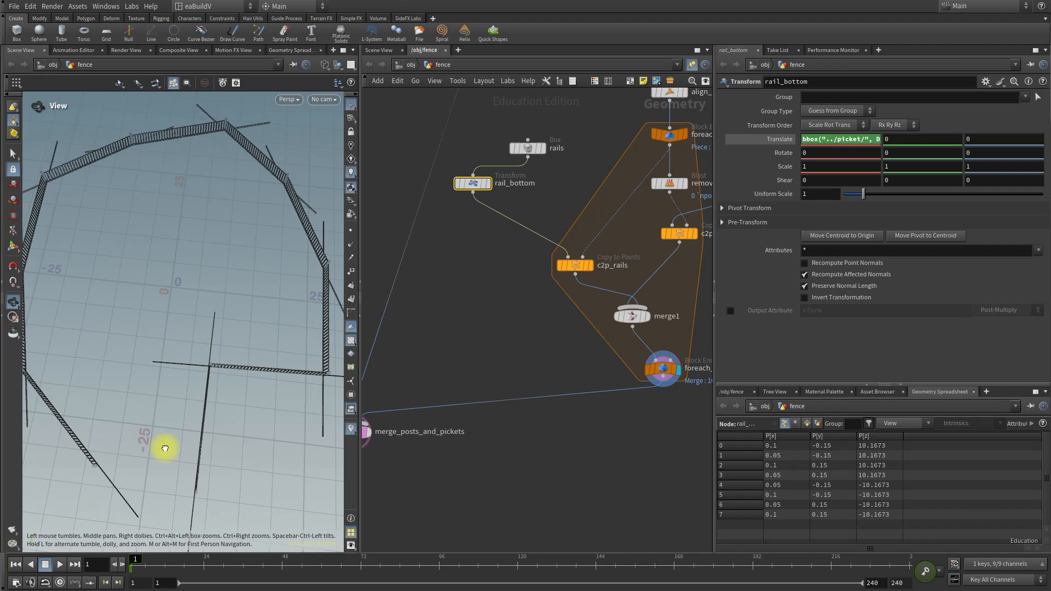
drag(165, 448, 179, 450)
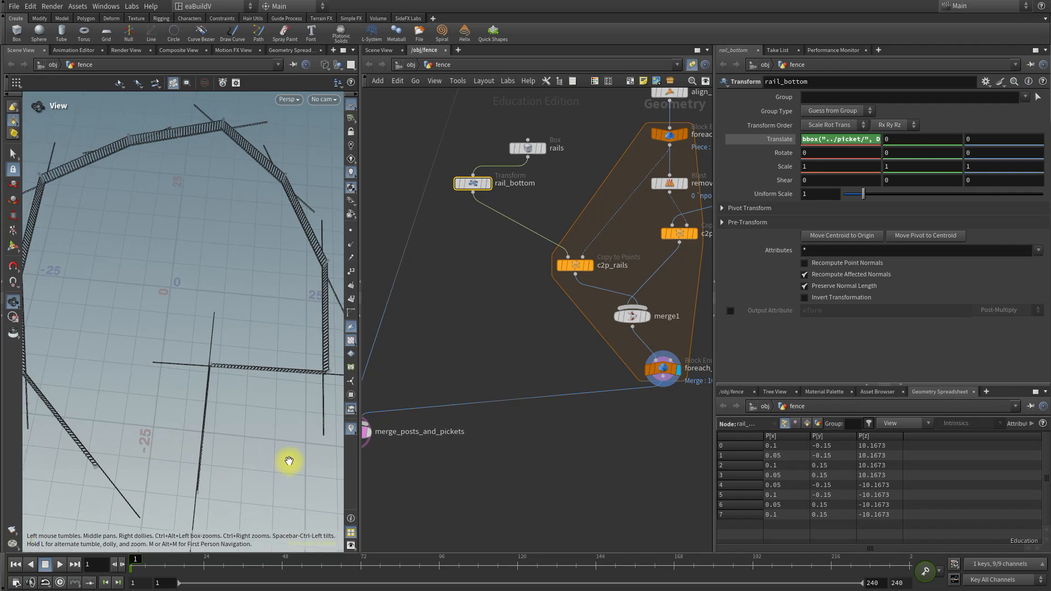
scroll(191, 397, up, 5)
scroll(200, 372, up, 5)
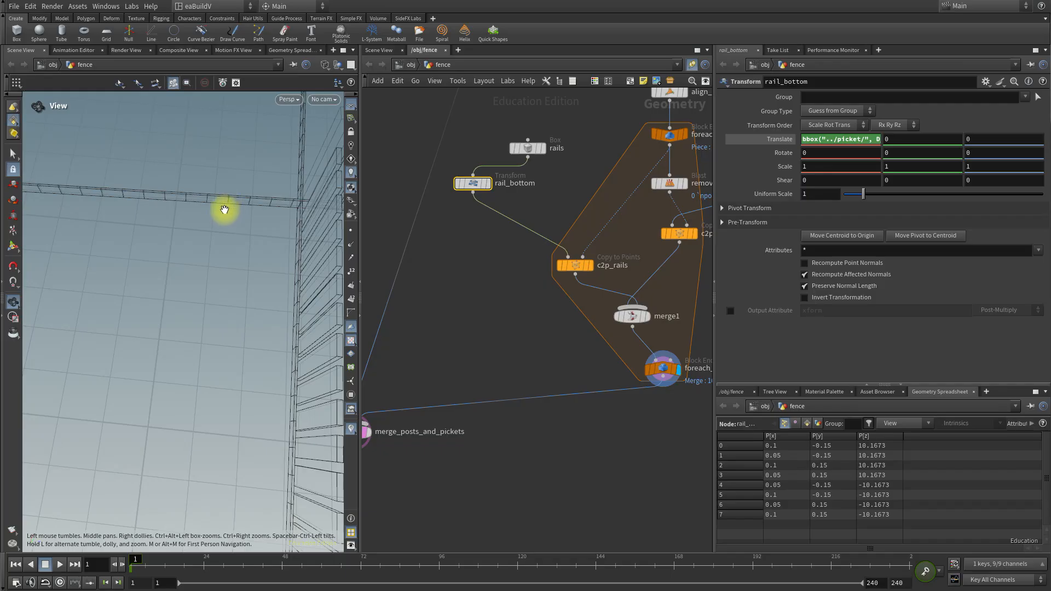
drag(269, 339, 125, 331)
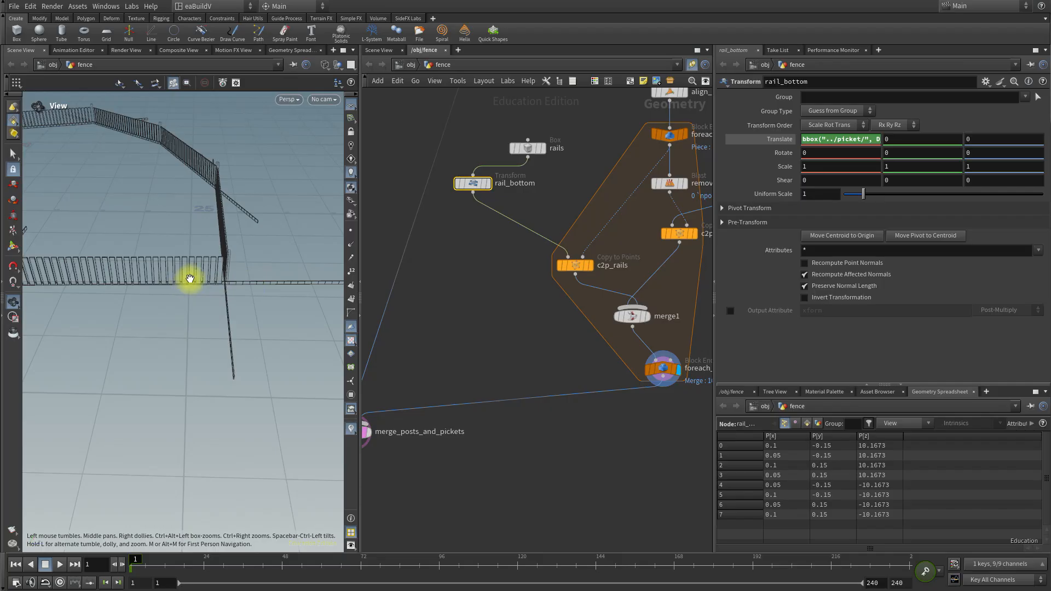
drag(206, 277, 181, 272)
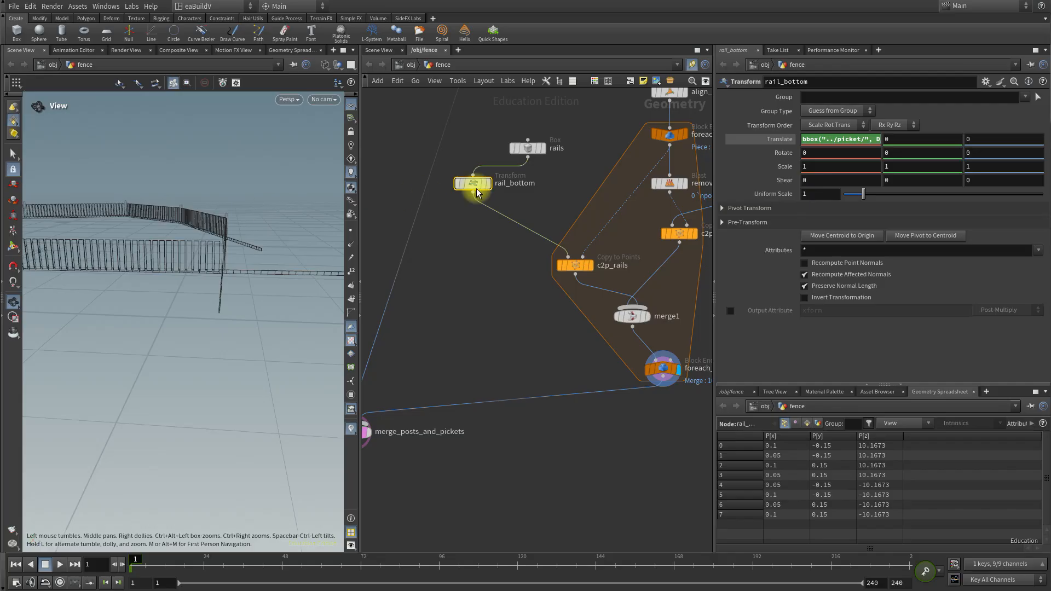
Set rail_bottom's Y translate to the expression ch("../posts/sizey").
click(921, 137)
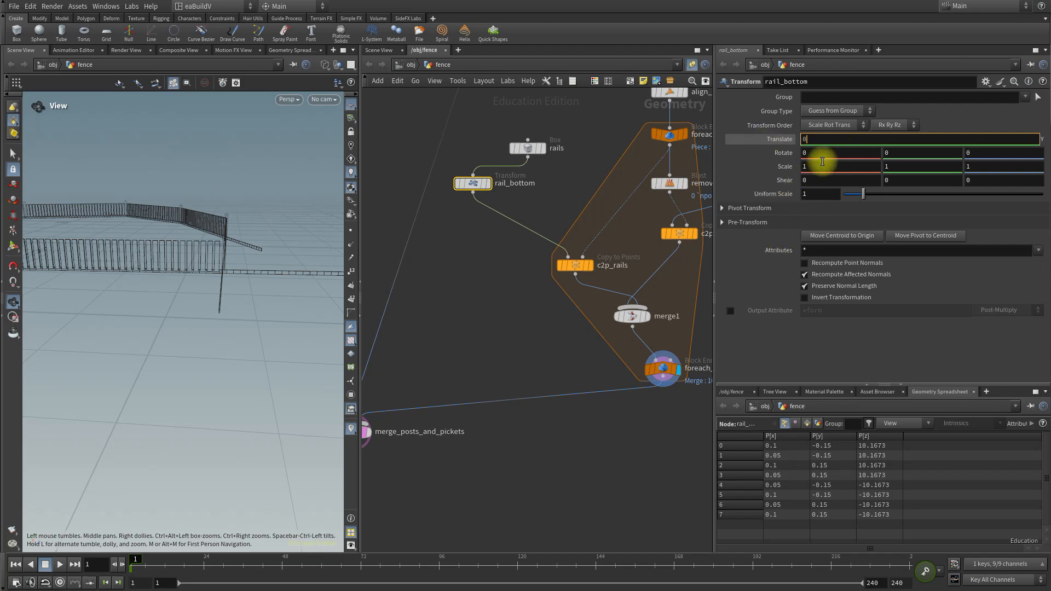
drag(828, 139, 781, 135)
text(ch()
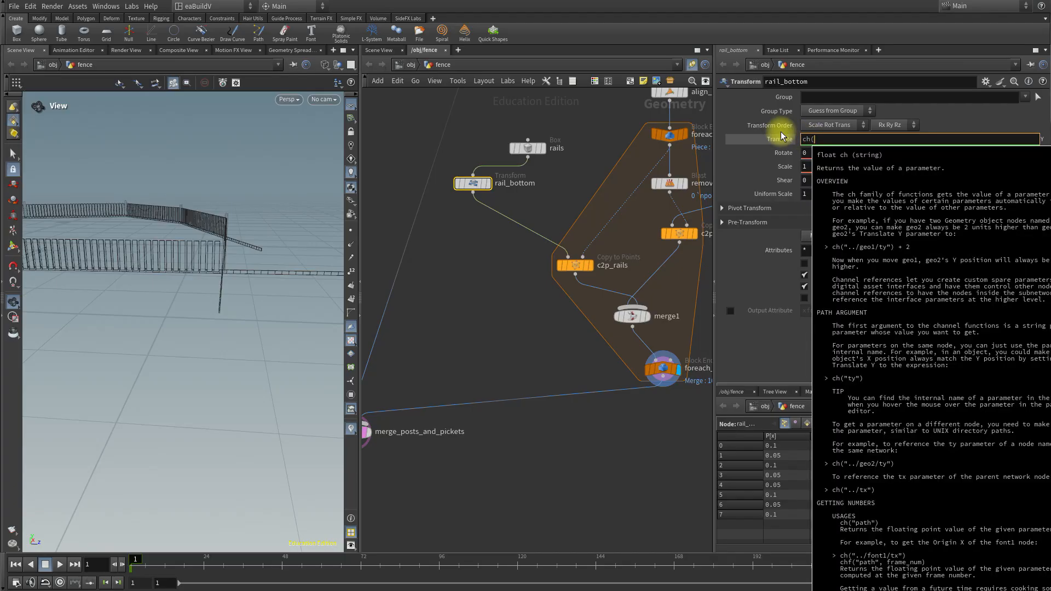
text(")
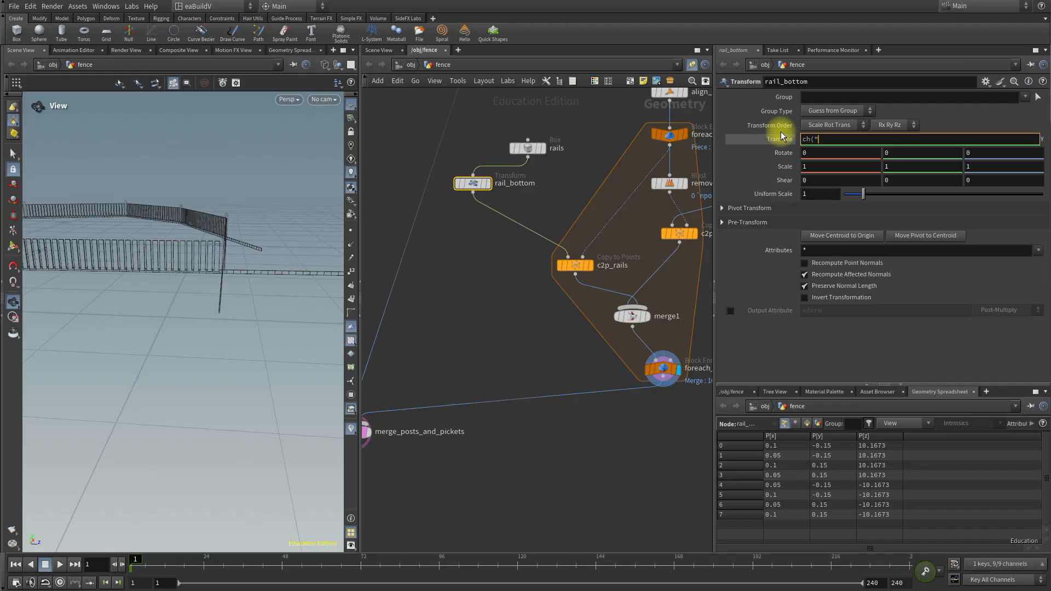
text(../pos)
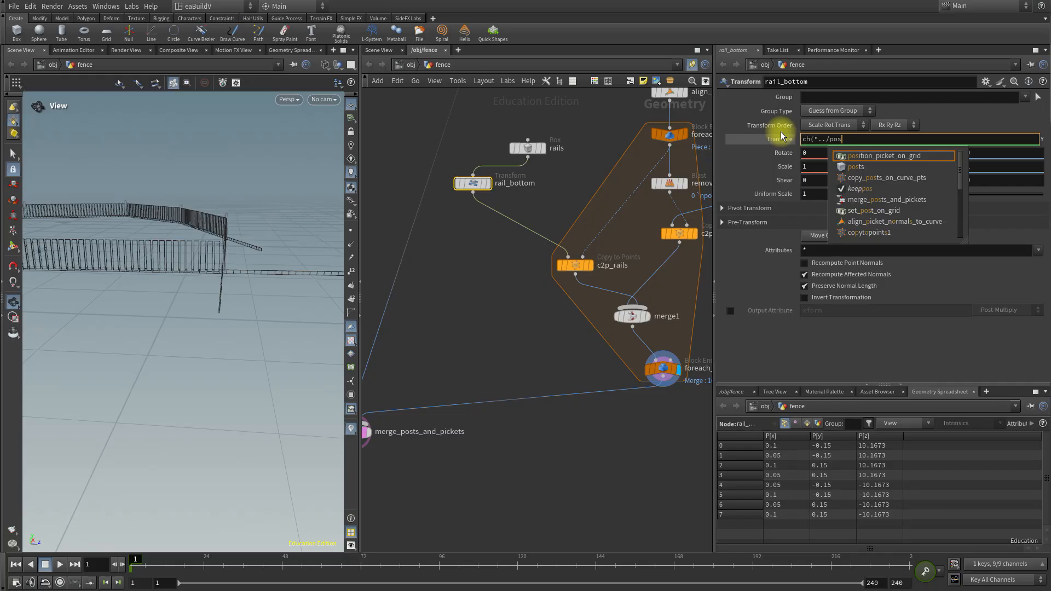
text(ts/)
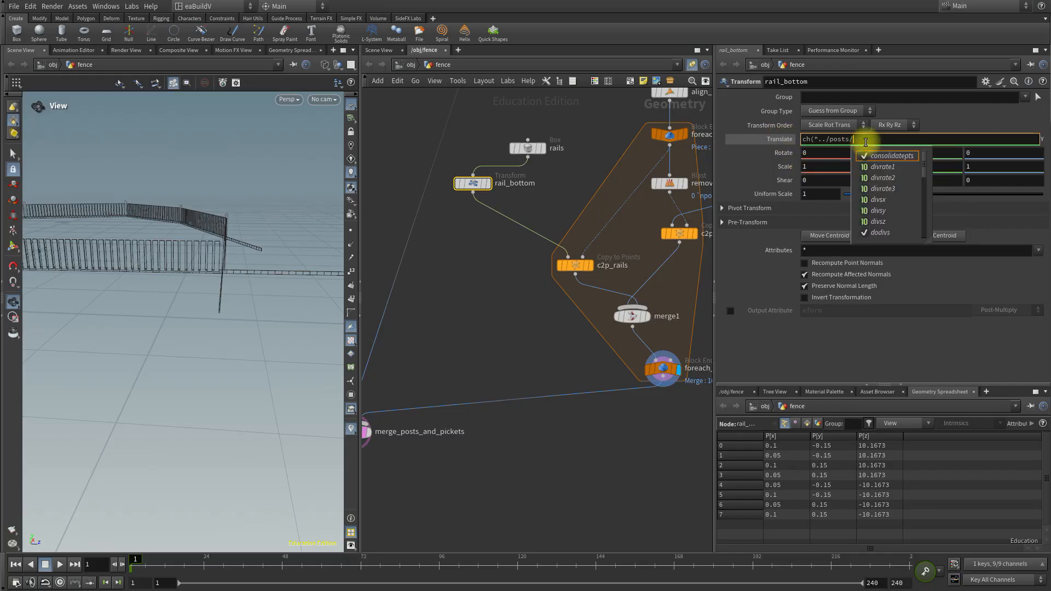
text(sizey)
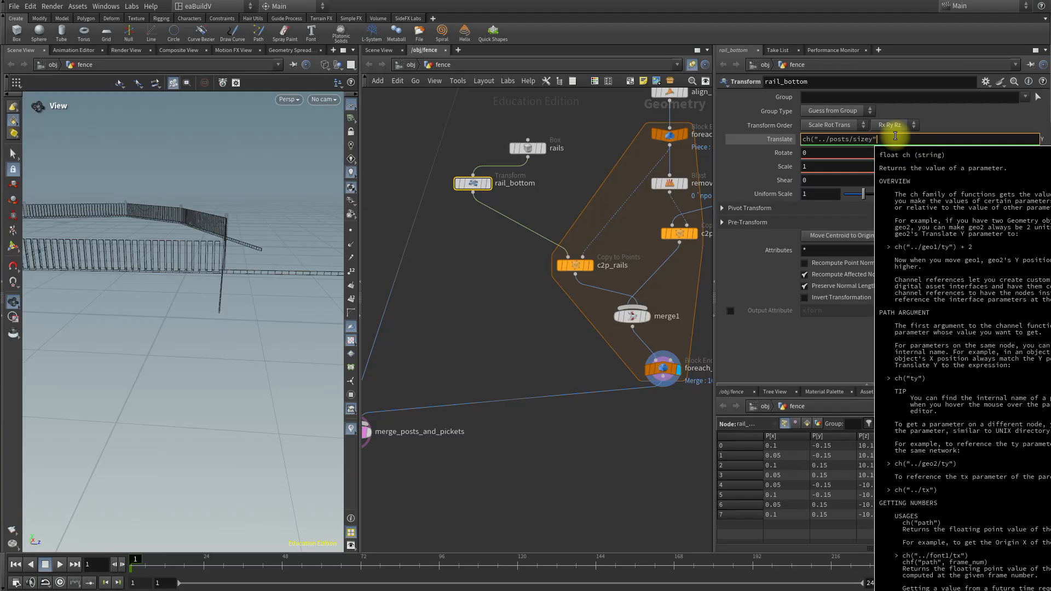
text())
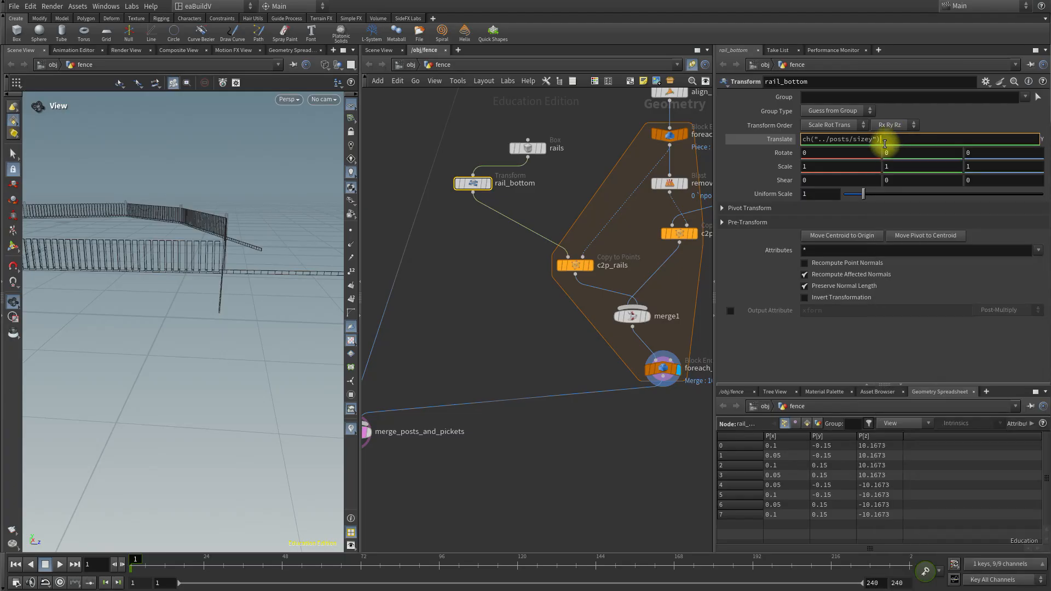
click(514, 267)
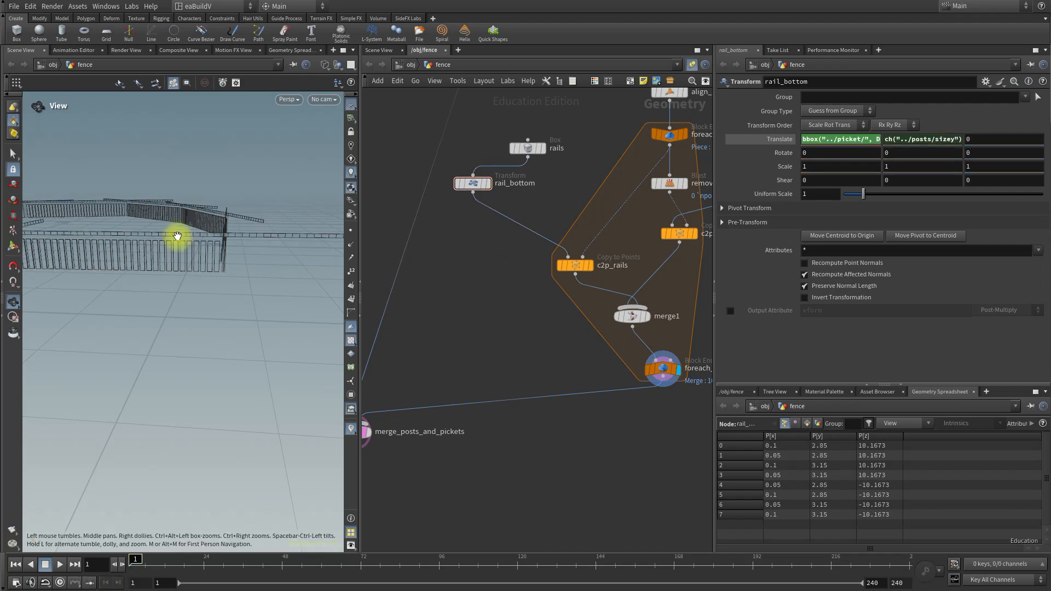
Check the rail height along the fence and multiply rail_bottom's Y translate expression by 0.15.
mouse_move(223, 251)
mouse_down()
mouse_move(203, 261)
mouse_move(215, 265)
mouse_up()
drag(141, 253, 227, 261)
scroll(80, 232, up, 7)
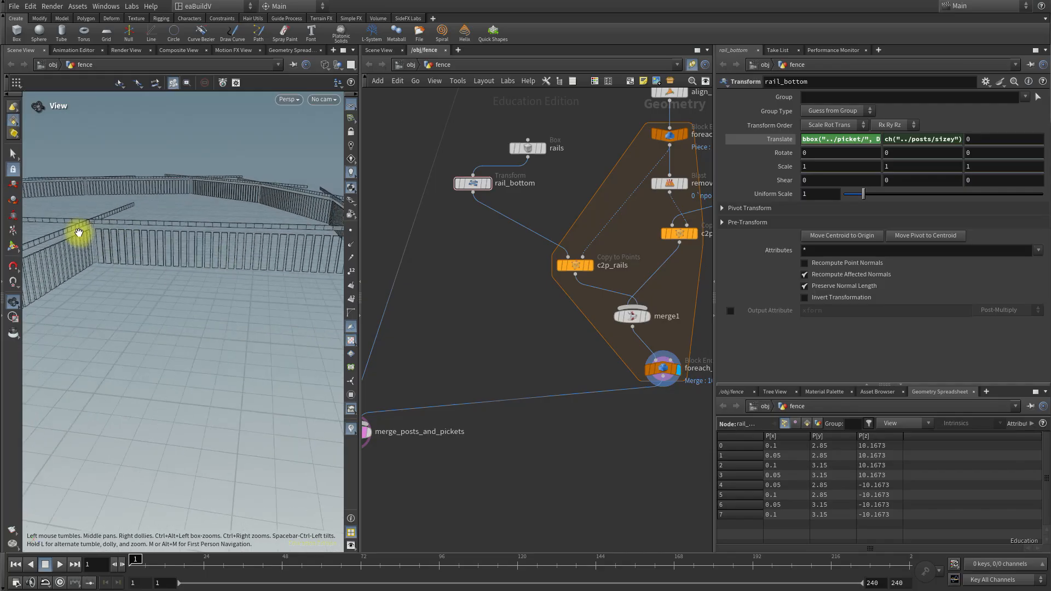
mouse_move(105, 231)
mouse_down()
mouse_move(97, 227)
mouse_move(110, 219)
mouse_up()
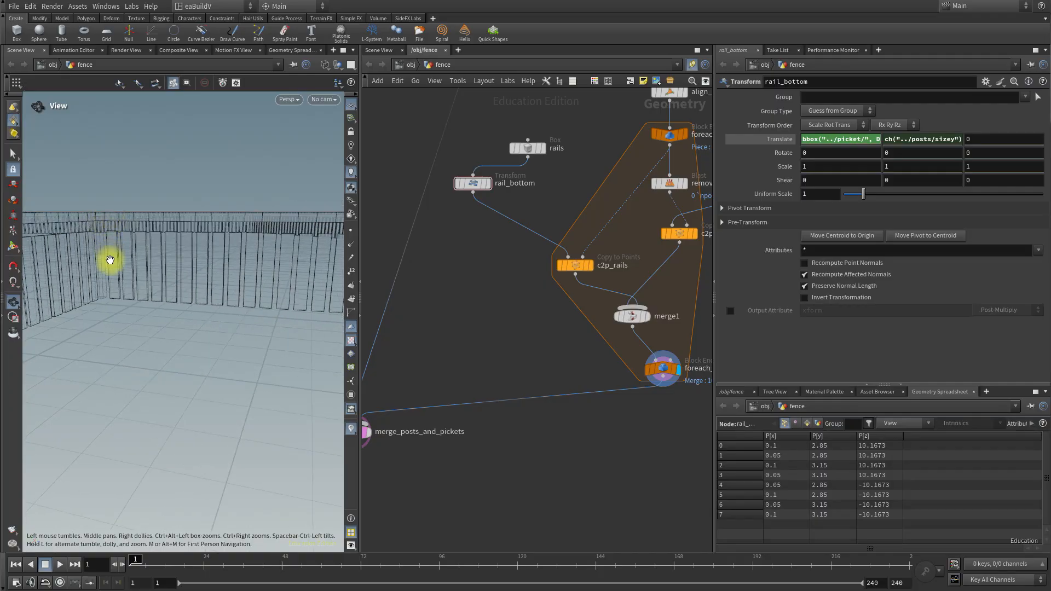
click(913, 139)
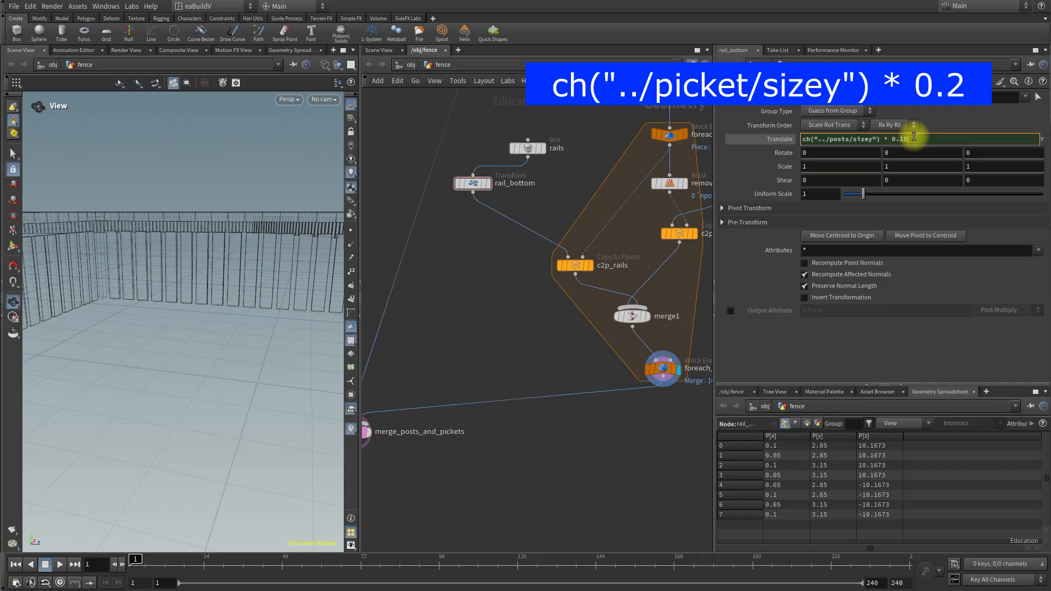
key(Return)
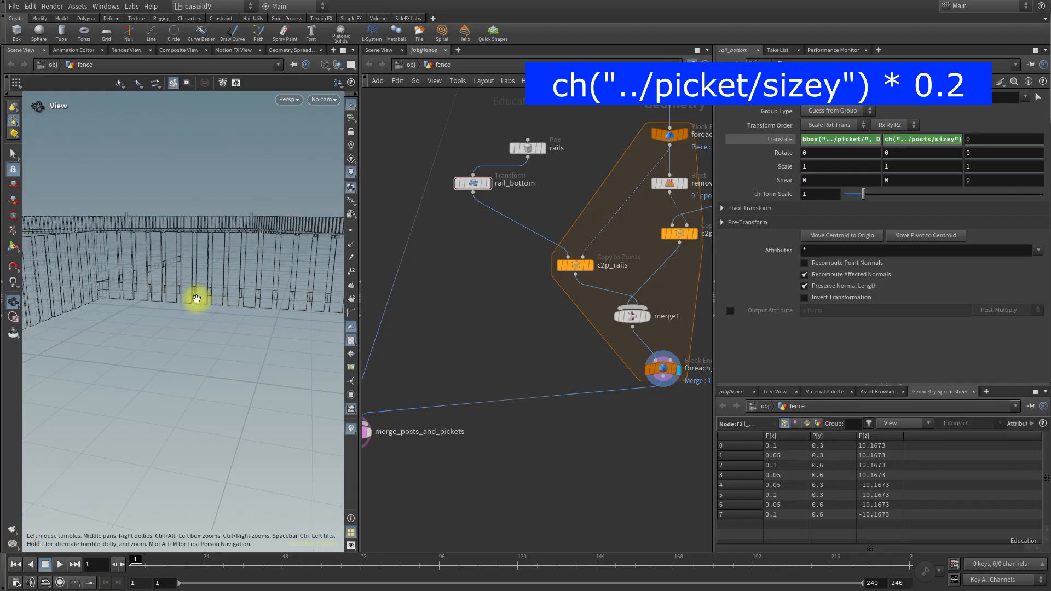
Raise the bottom rail by changing the multiplier in rail_bottom's Y translate expression to 0.2.
right_drag(176, 300, 341, 286)
mouse_move(232, 294)
mouse_down()
mouse_move(286, 293)
mouse_move(268, 293)
mouse_move(237, 322)
mouse_move(239, 314)
mouse_up()
mouse_move(256, 305)
right_down()
mouse_move(93, 285)
mouse_move(170, 291)
right_up()
drag(196, 312, 194, 294)
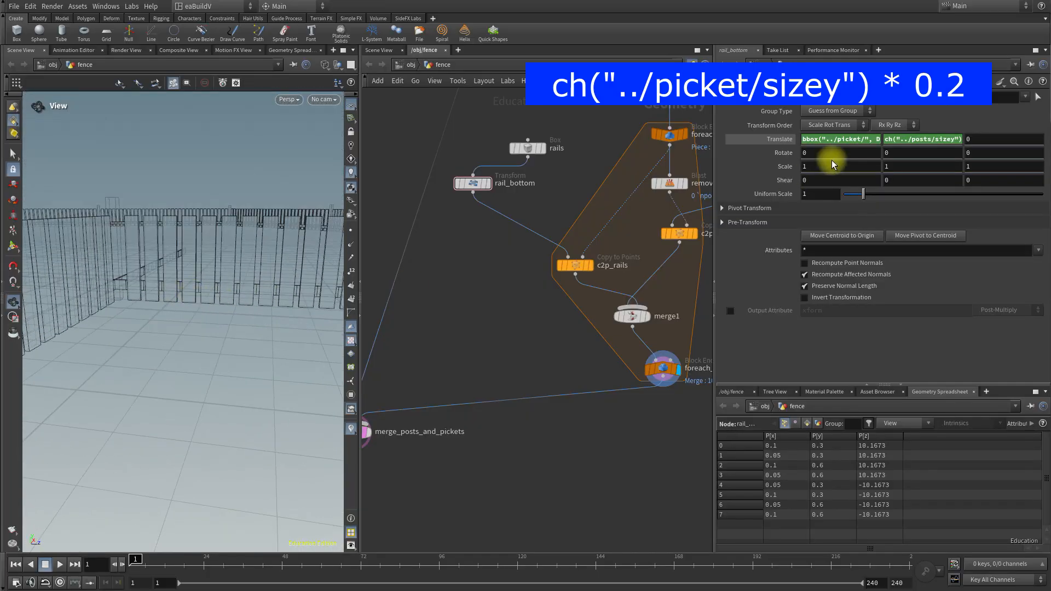
click(916, 139)
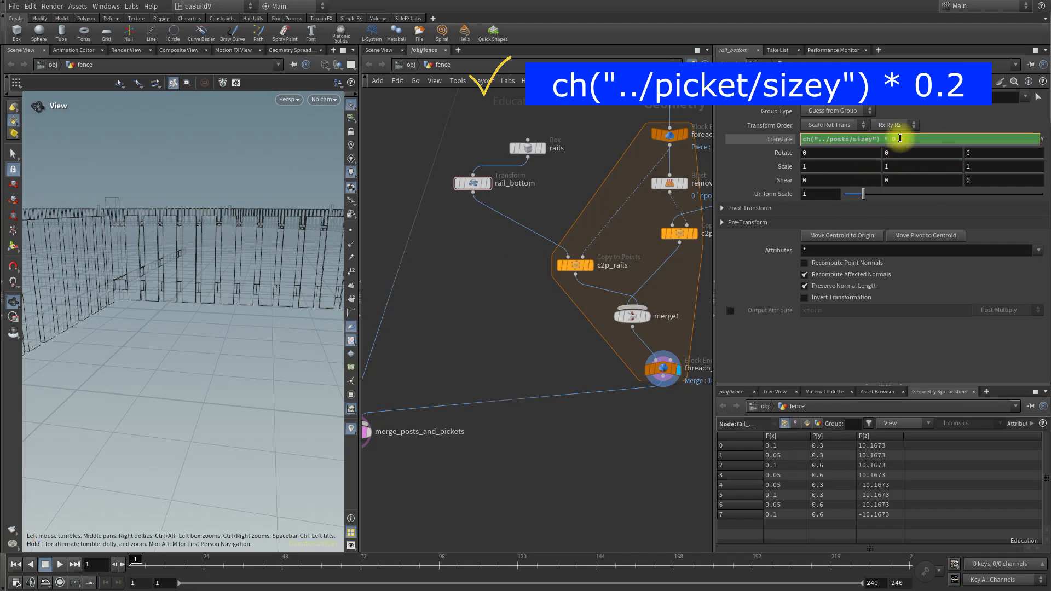
key(Return)
mouse_move(193, 352)
mouse_down()
mouse_move(204, 335)
mouse_move(158, 345)
mouse_move(195, 349)
mouse_move(171, 349)
mouse_move(187, 344)
mouse_up()
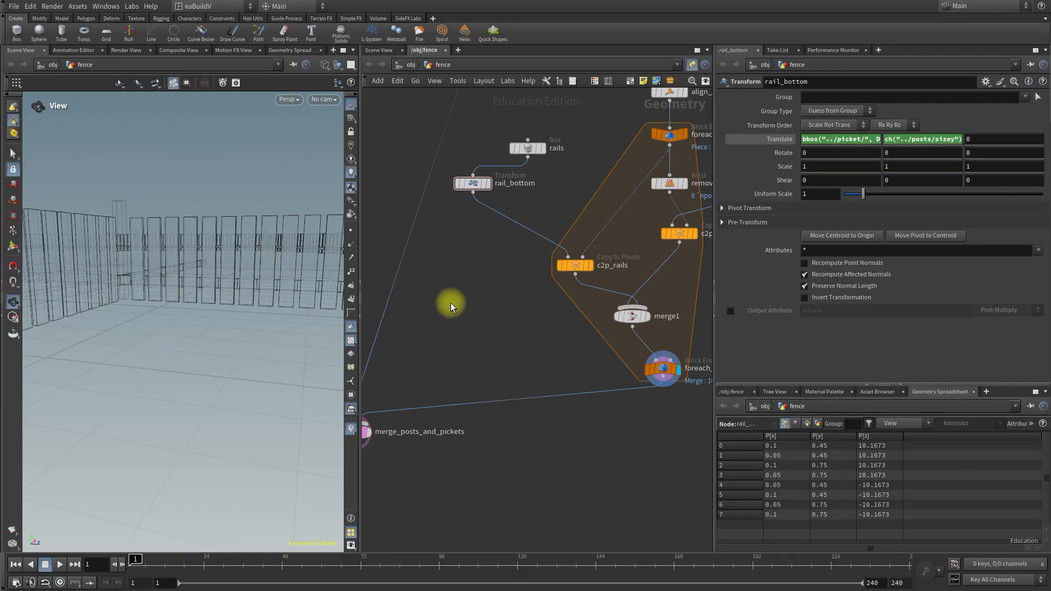
Duplicate the rail_bottom Transform node beside the original and rename the copy rail_top.
middle_drag(478, 250, 460, 286)
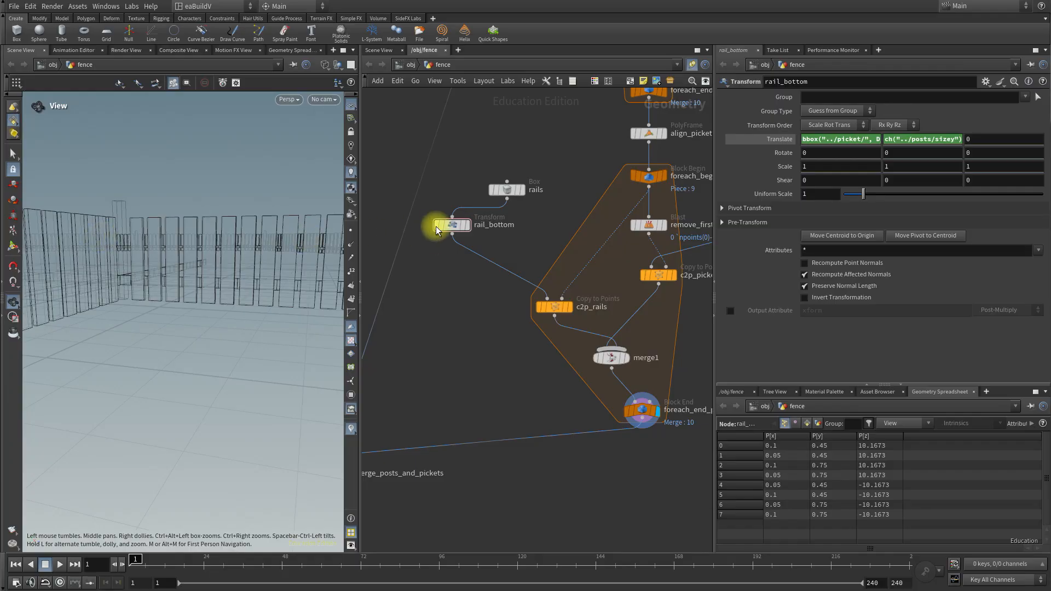
click(452, 225)
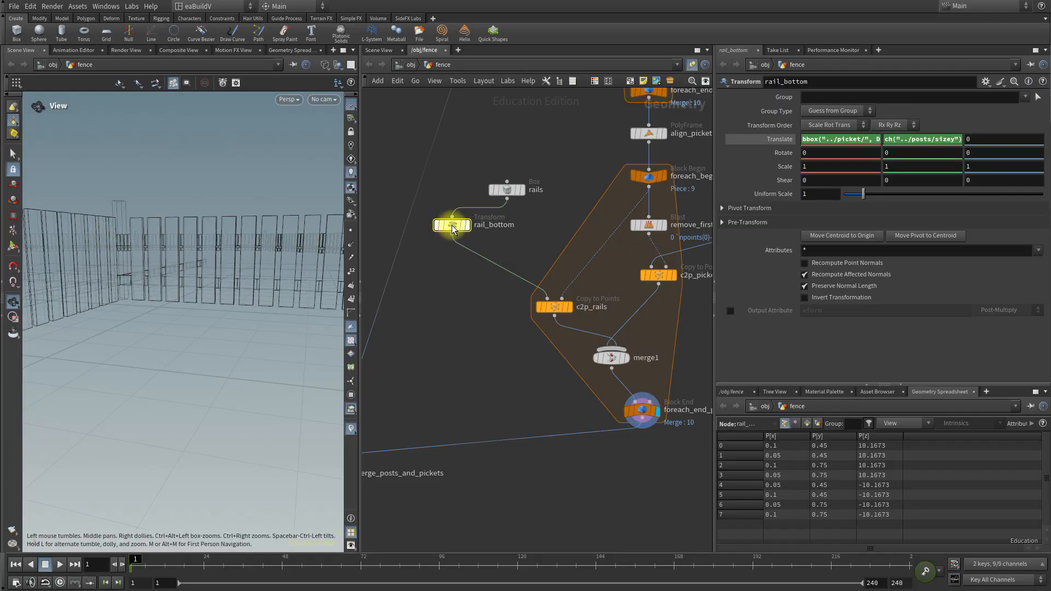
alt+drag(452, 225, 534, 226)
middle_drag(525, 239, 469, 242)
double_click(528, 231)
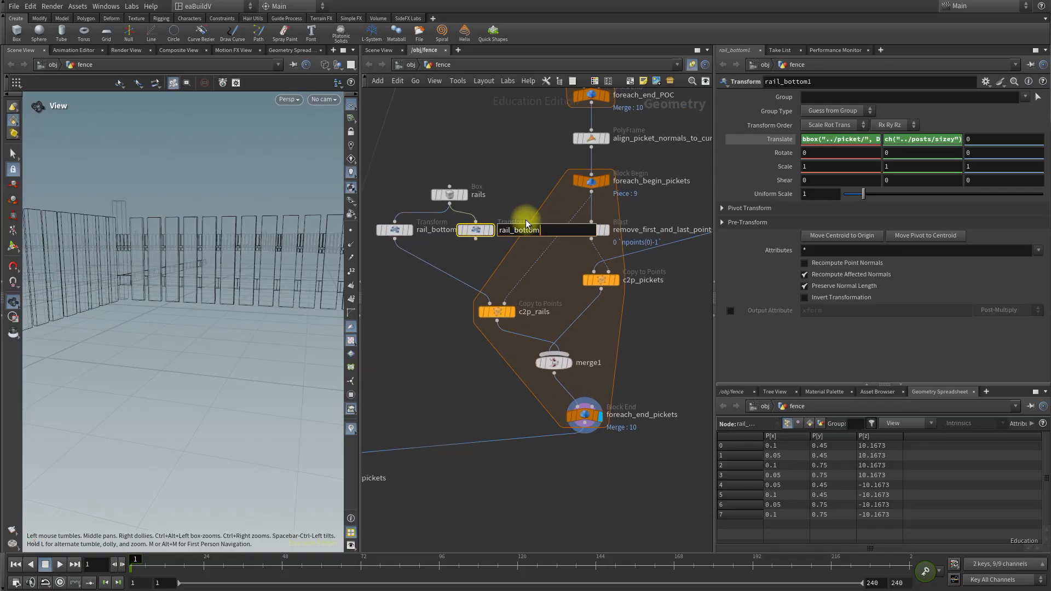
text(rail_top)
key(Return)
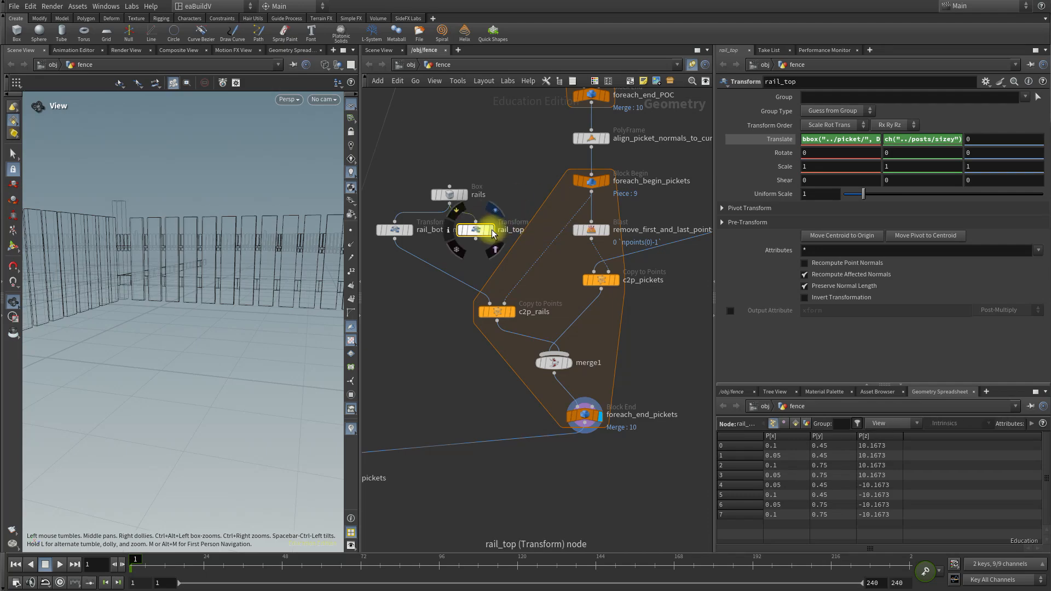
Display rail_top and raise the top rail by increasing the multiplier in its Y translate expression based on the posts' height.
click(495, 250)
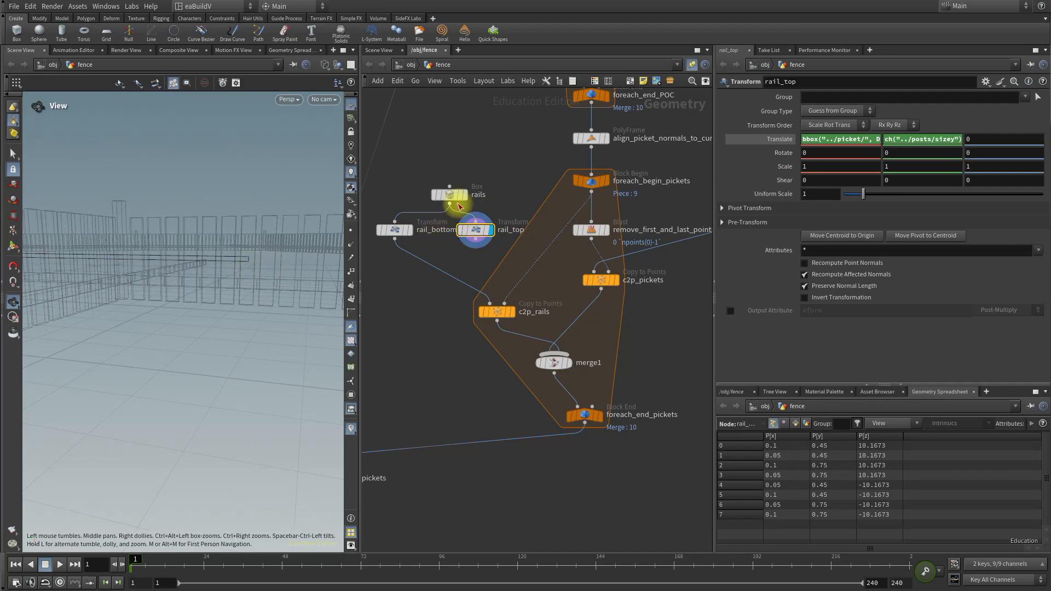
mouse_move(474, 234)
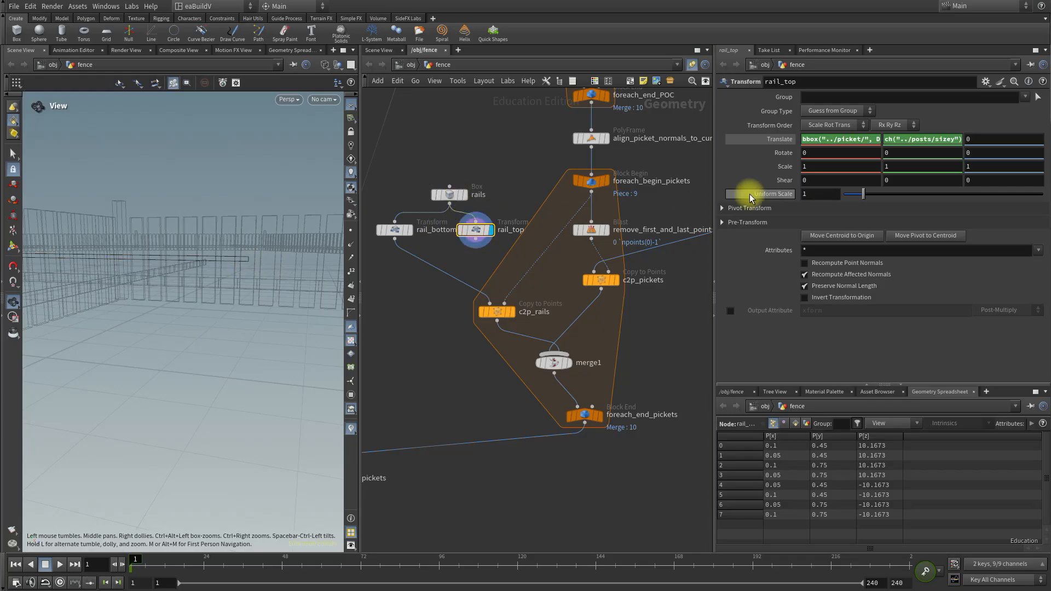
click(937, 140)
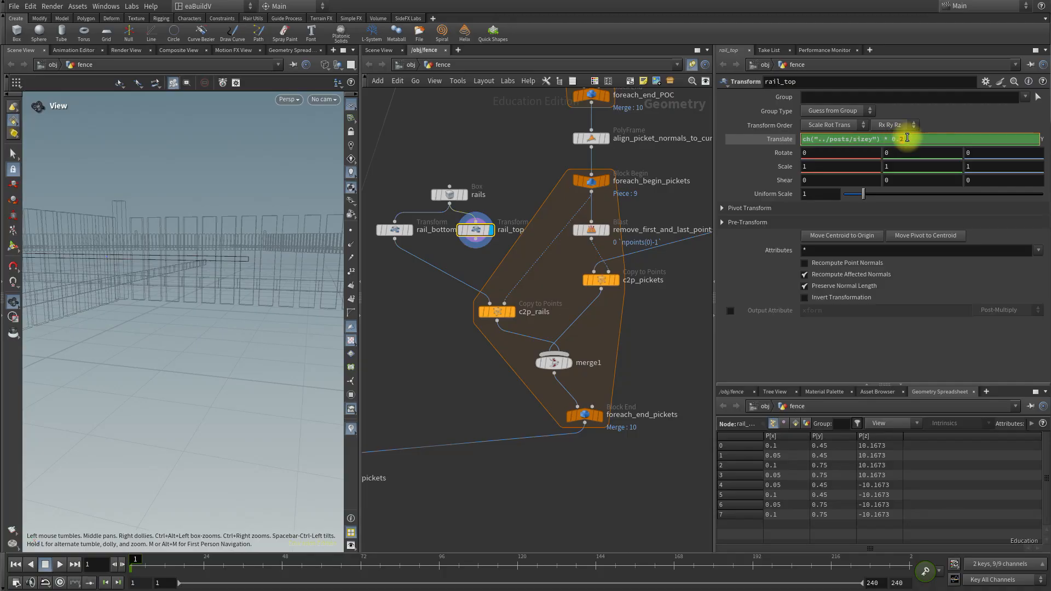
key(Return)
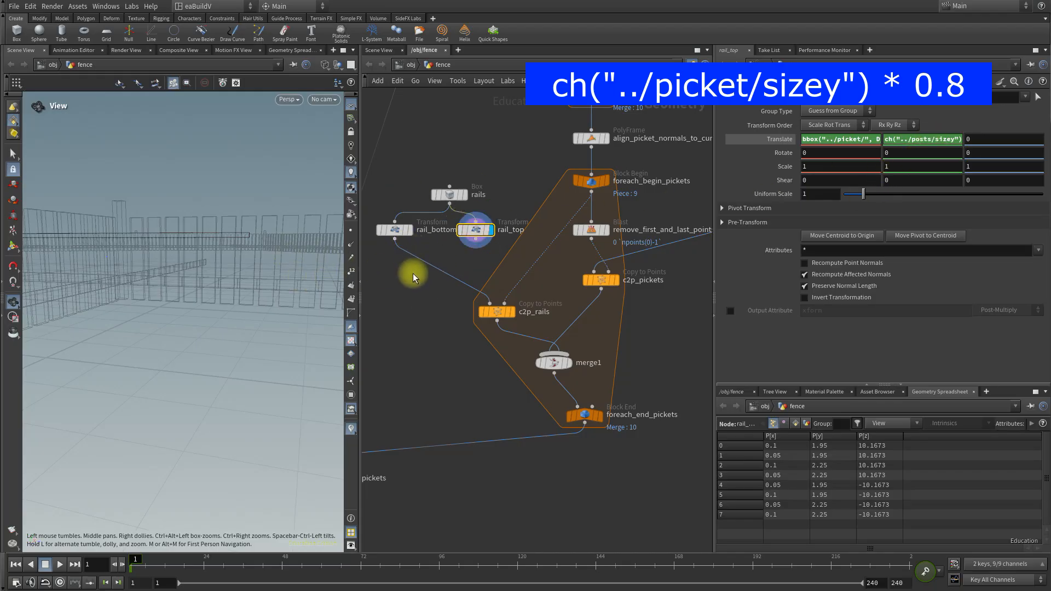
Add a Merge node below the two rail Transform nodes and rename it merge_rails.
key(Tab)
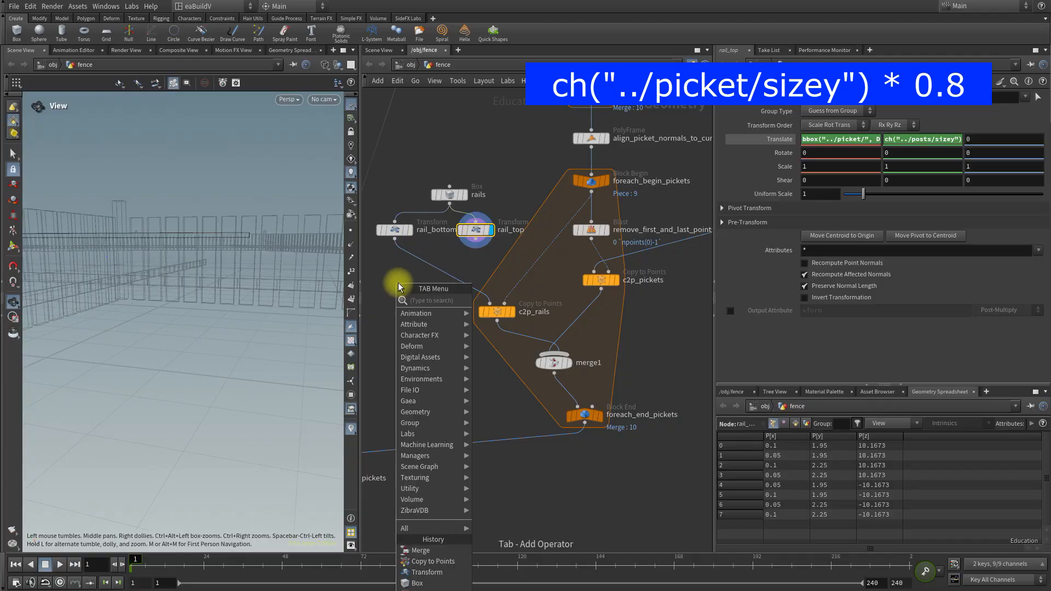
text(merge)
key(Return)
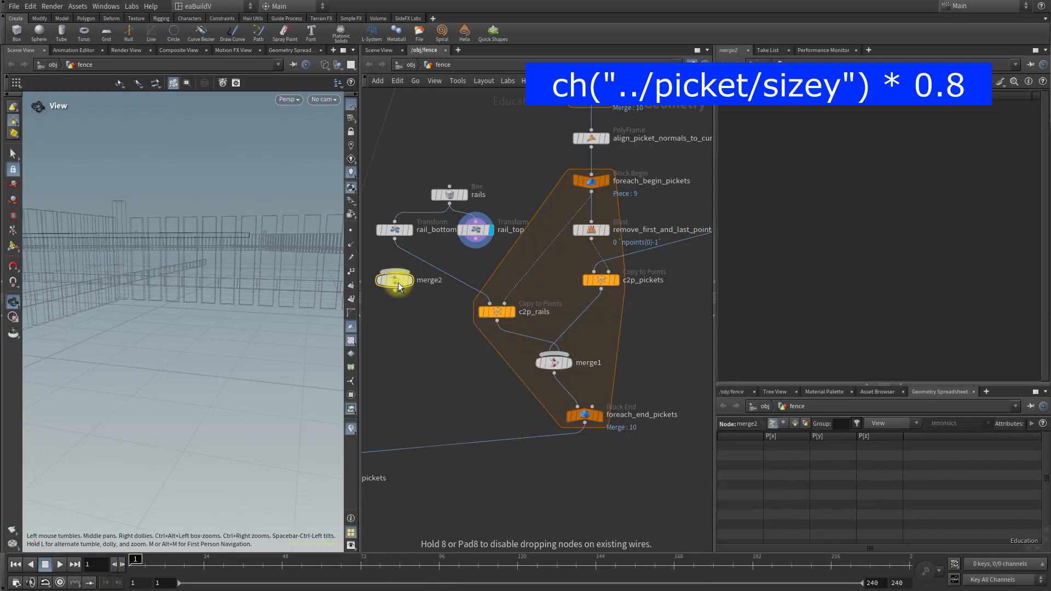
double_click(417, 281)
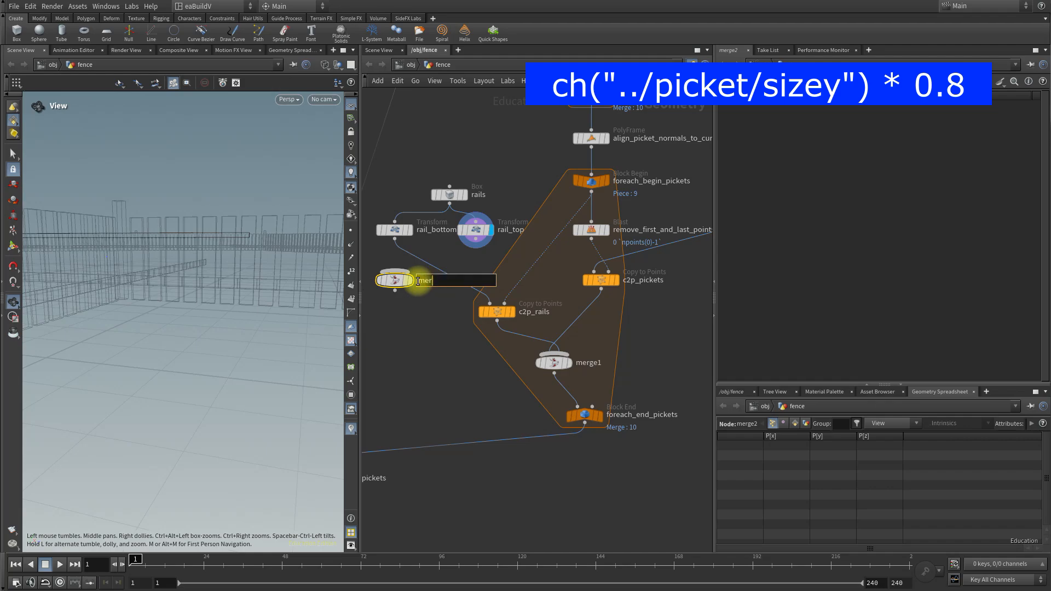
text(merge_rails)
key(Return)
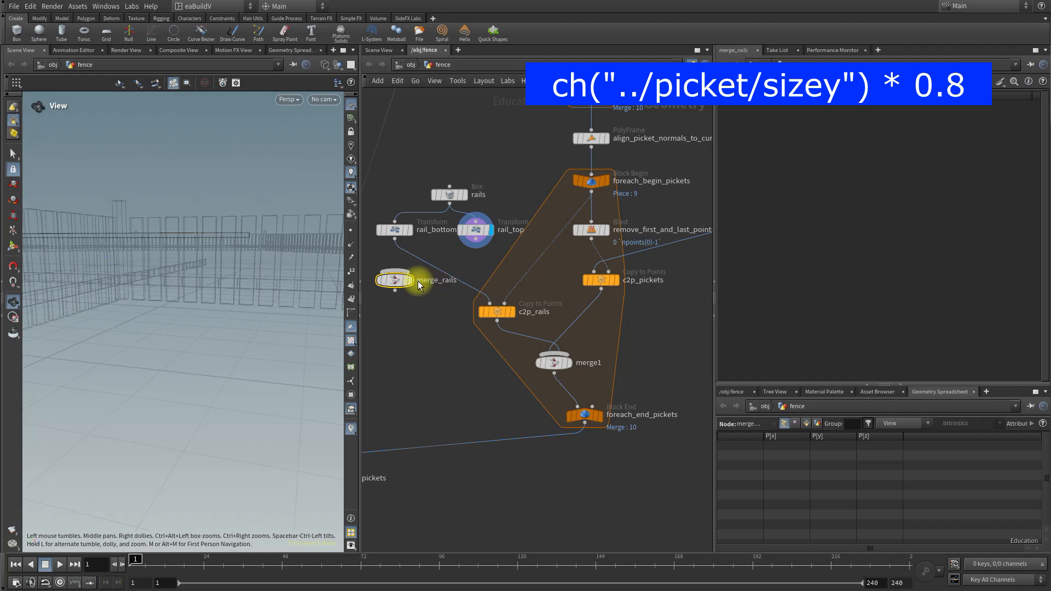
Wire rail_bottom and rail_top into merge_rails and insert merge_rails before the geometry input of c2p_rails.
drag(396, 239, 394, 277)
drag(493, 248, 504, 303)
drag(412, 279, 456, 264)
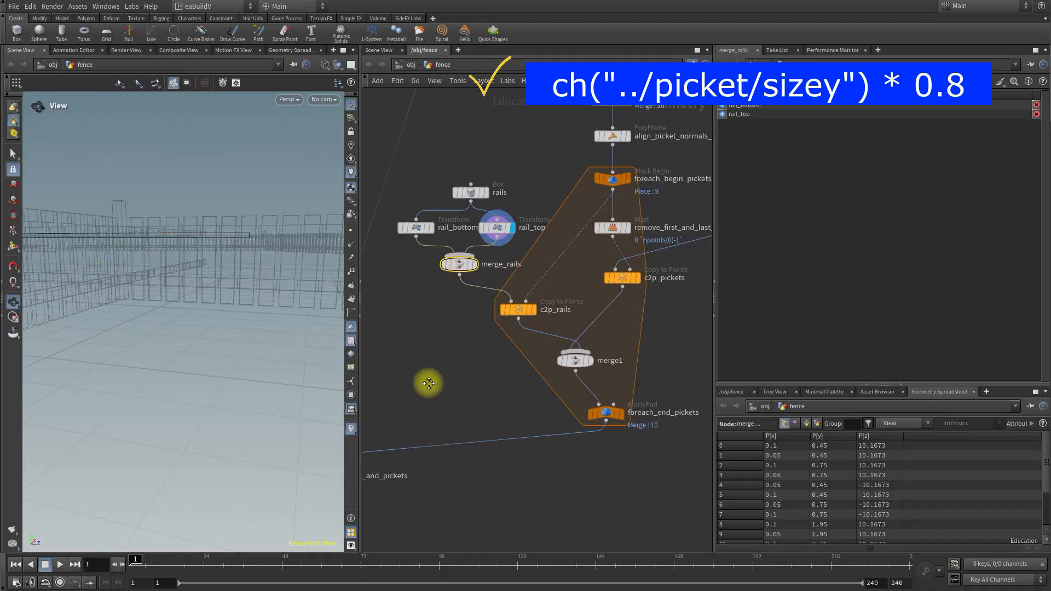
middle_drag(430, 380, 479, 376)
Check the top rail against the fence and lower it by setting rail_top's Y translate expression to ch("../posts/sizey") * 0.6.
mouse_move(264, 316)
mouse_down()
mouse_move(296, 319)
mouse_move(250, 332)
mouse_move(148, 308)
mouse_move(171, 331)
mouse_move(263, 333)
mouse_up()
drag(219, 261, 144, 272)
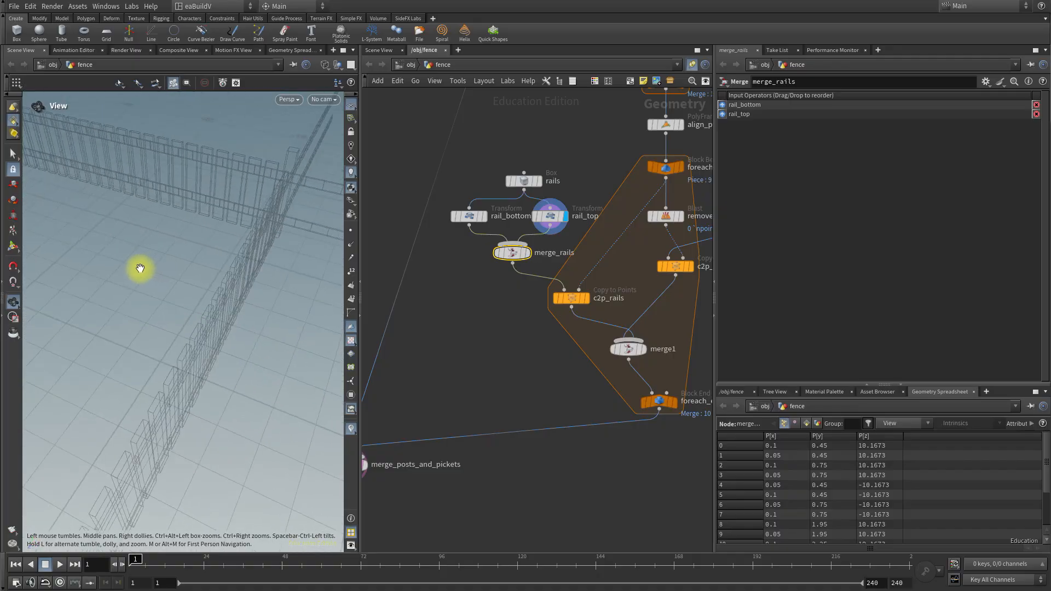
drag(238, 352, 328, 299)
click(551, 222)
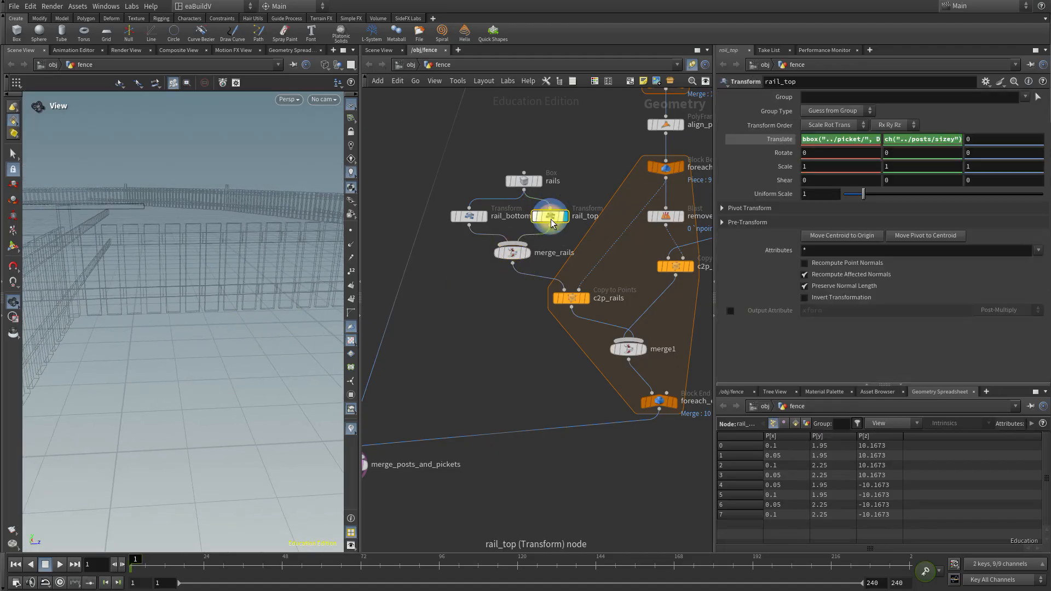
click(923, 139)
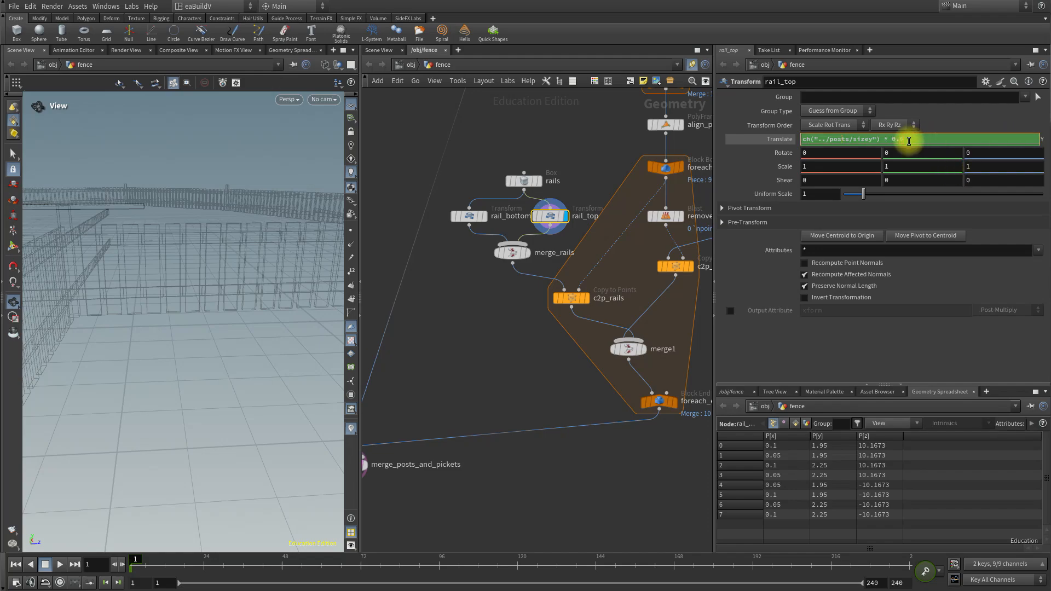
key(Return)
drag(289, 263, 234, 294)
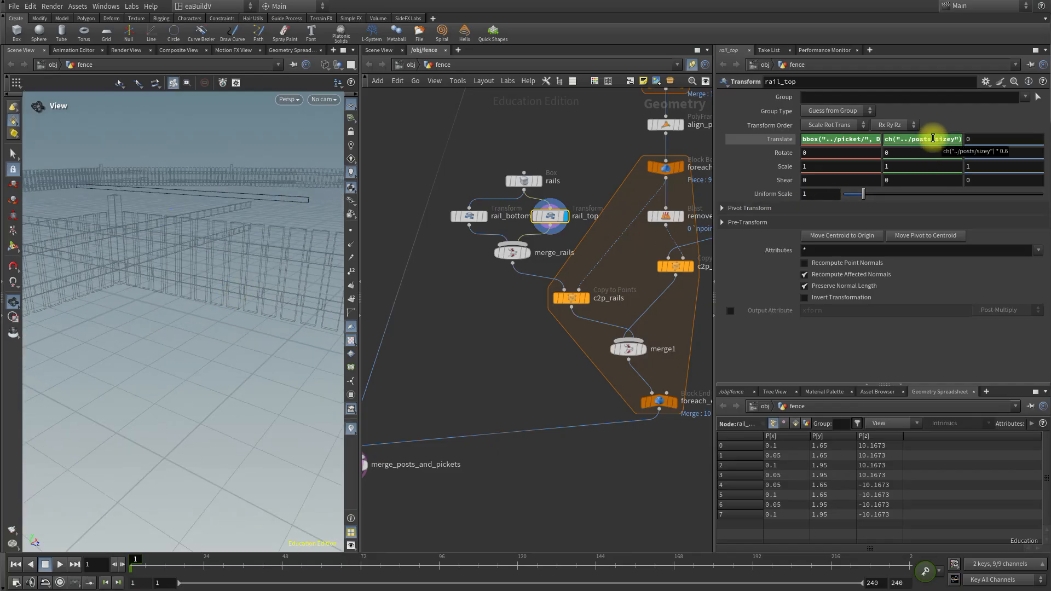
Replace posts with picket in rail_top's Y translate expression so the top rail's height follows the picket's sizey.
click(914, 140)
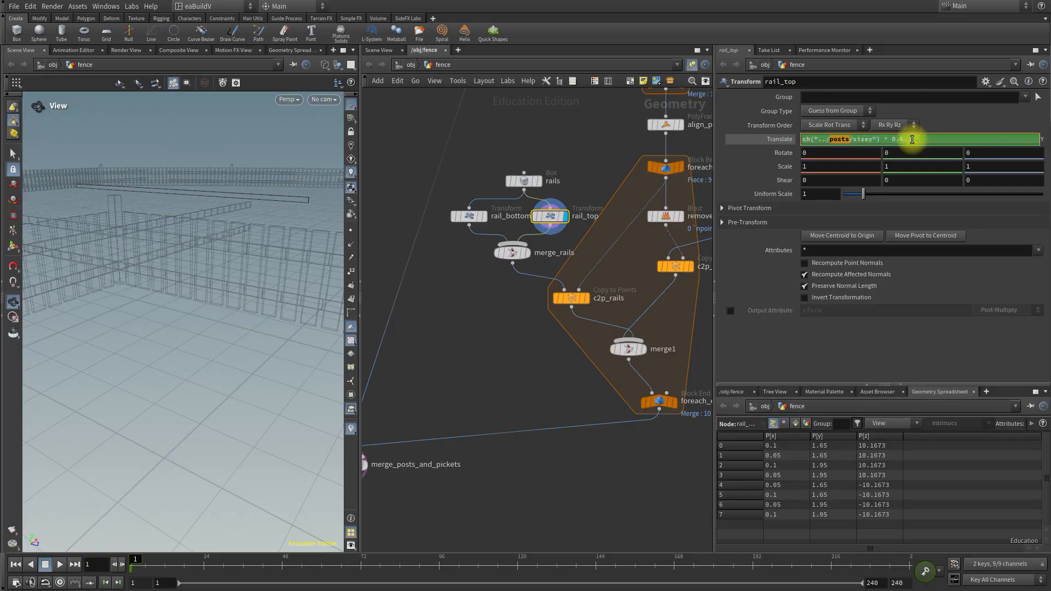
text(picket)
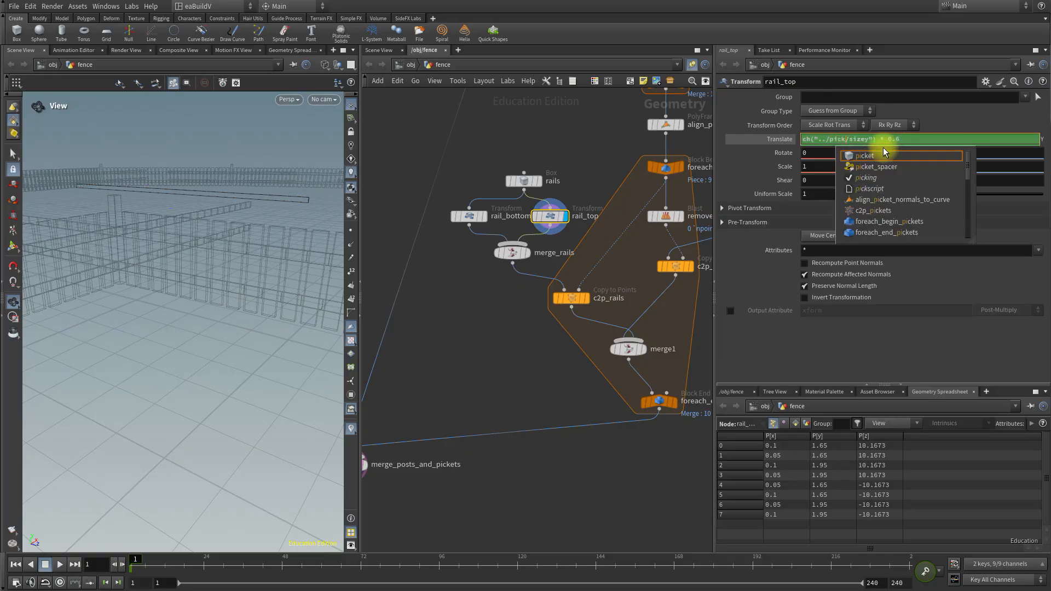
text(s)
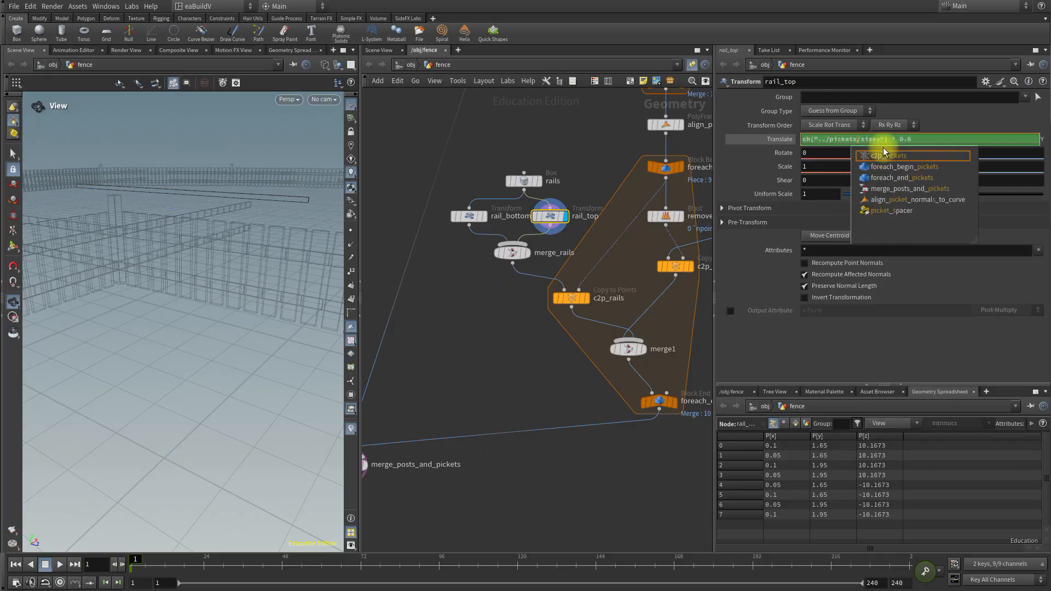
key(BackSpace)
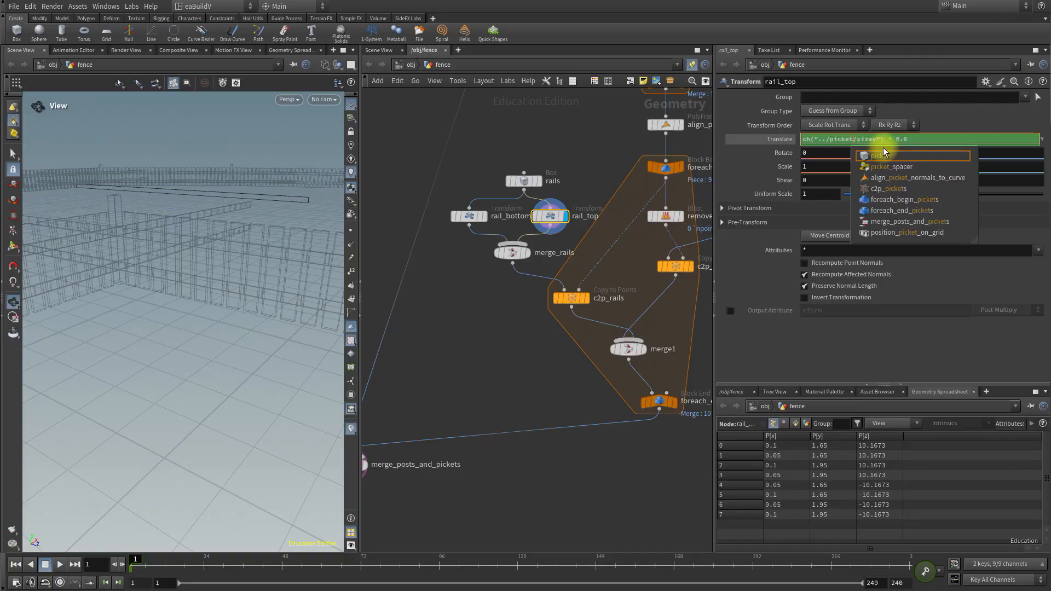
click(952, 118)
drag(155, 321, 197, 270)
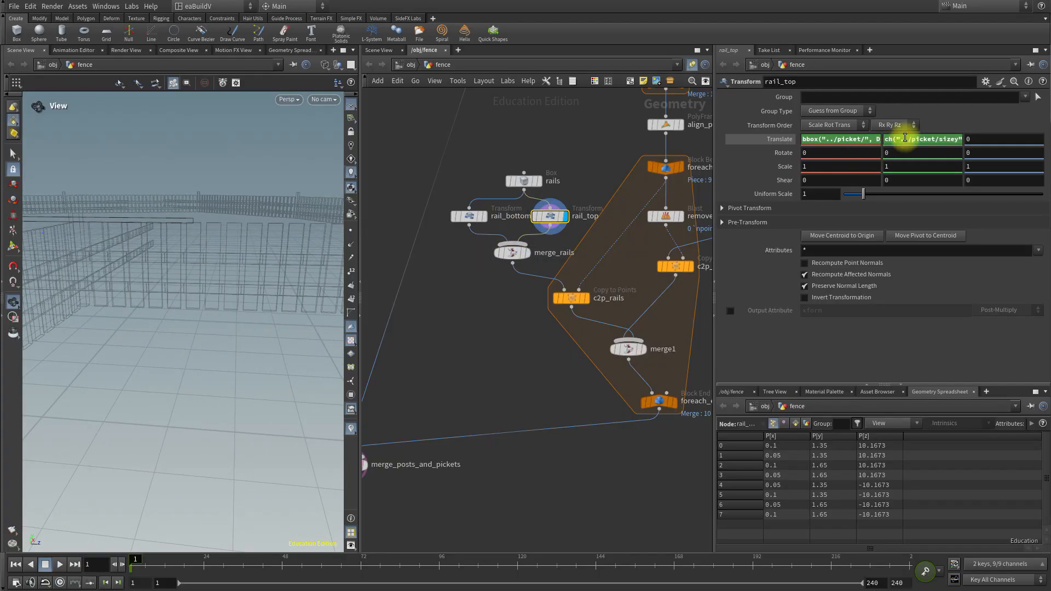
Raise the top rail by setting rail_top's Y translate expression to ch("../picket/sizey") * 0.8.
click(922, 138)
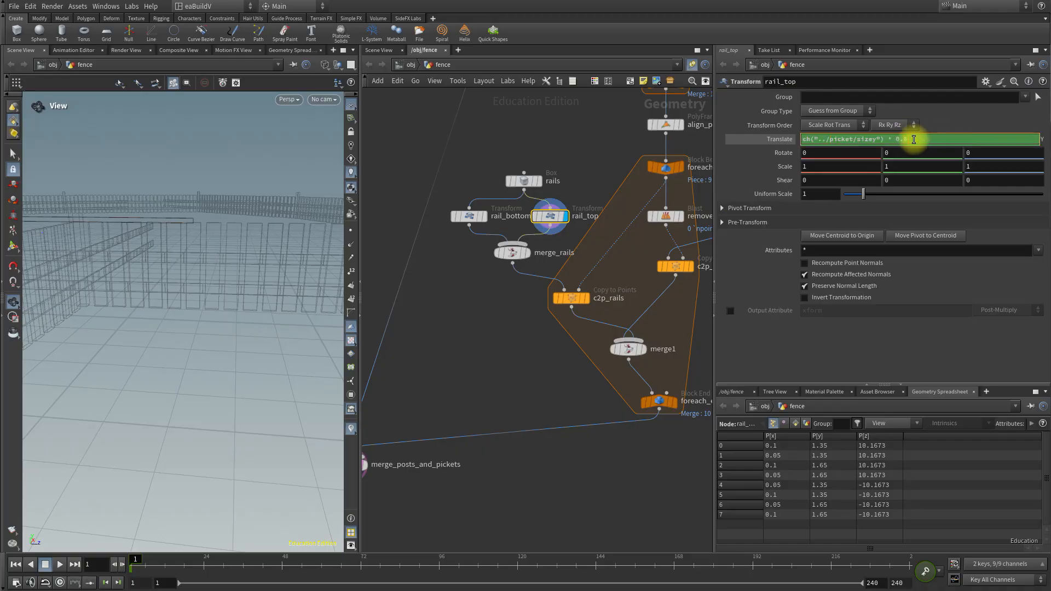
key(Return)
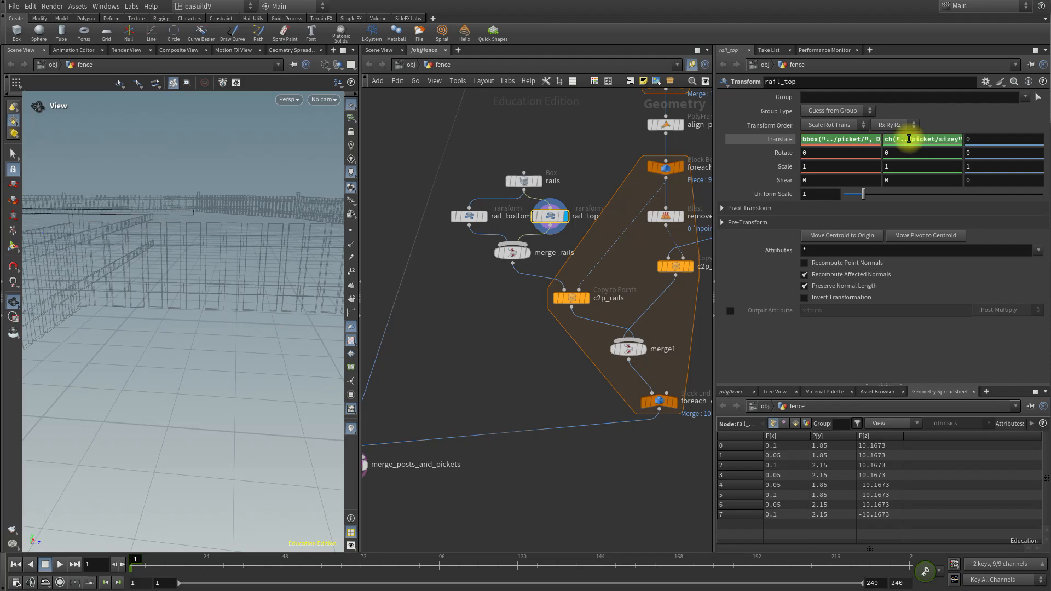
drag(326, 271, 197, 403)
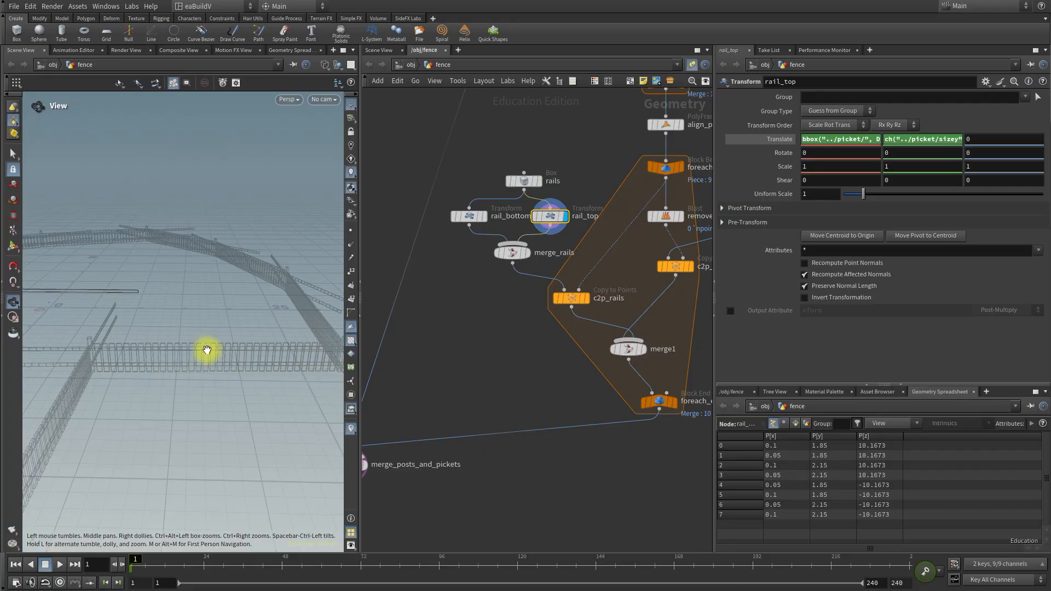
Examine how the copied rails fit the length of each fence segment and meet at the corners.
drag(248, 406, 206, 335)
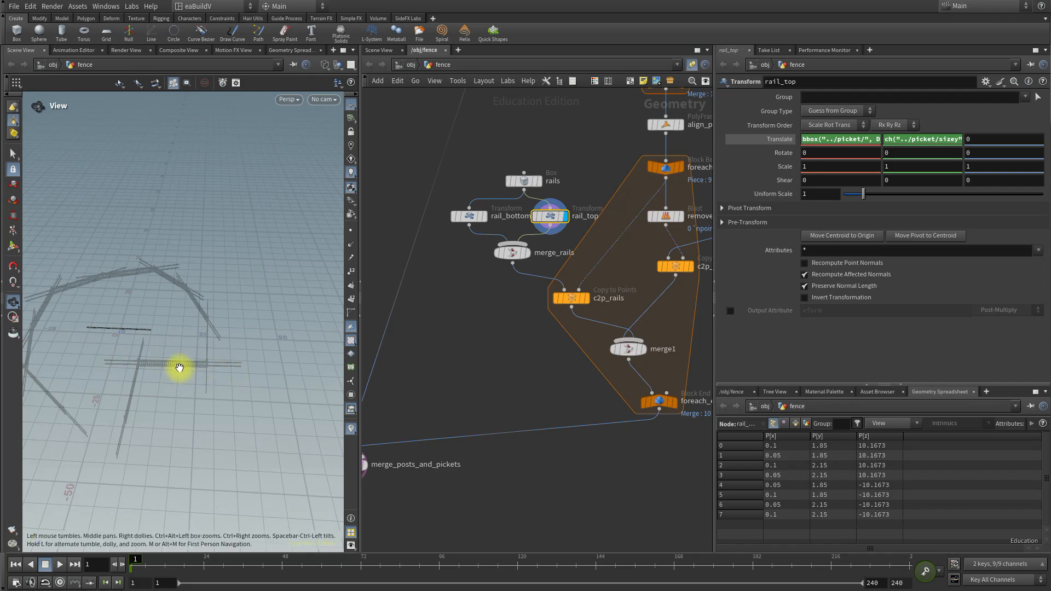
right_drag(132, 382, 260, 354)
drag(156, 353, 131, 335)
right_drag(176, 305, 282, 260)
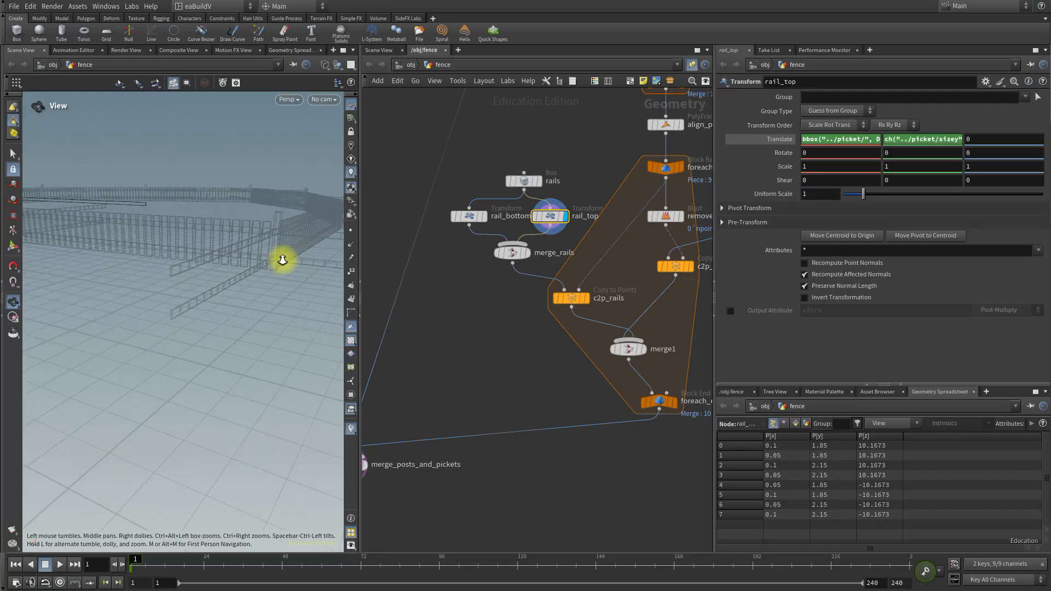
middle_drag(209, 267, 179, 243)
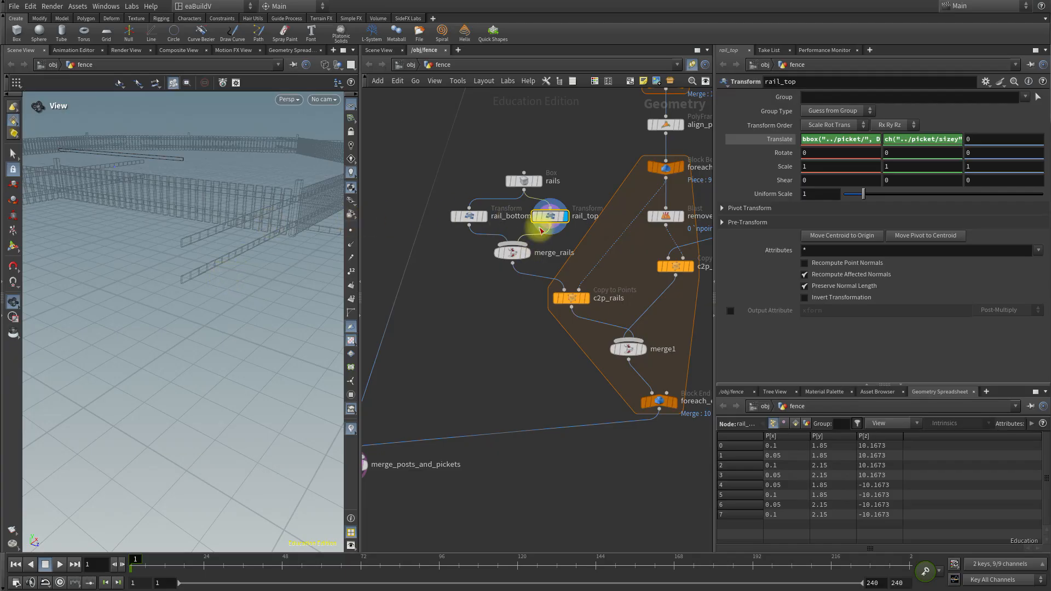
Display the align_picket_normals_to_curve output with its points shown to examine the curve points along the fence.
middle_drag(594, 130, 479, 216)
mouse_move(578, 212)
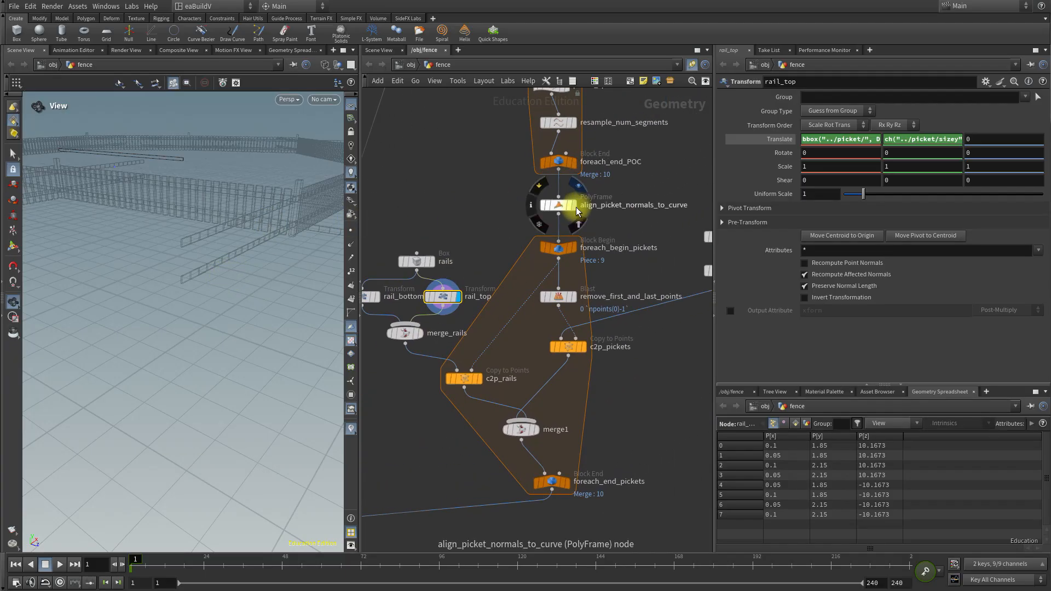
click(571, 207)
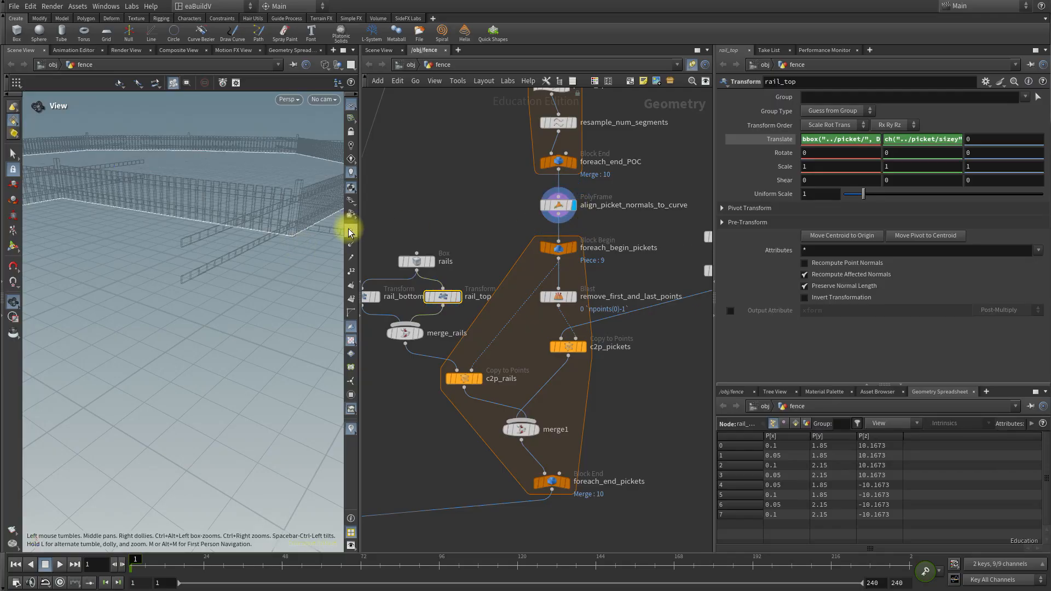
drag(107, 291, 137, 291)
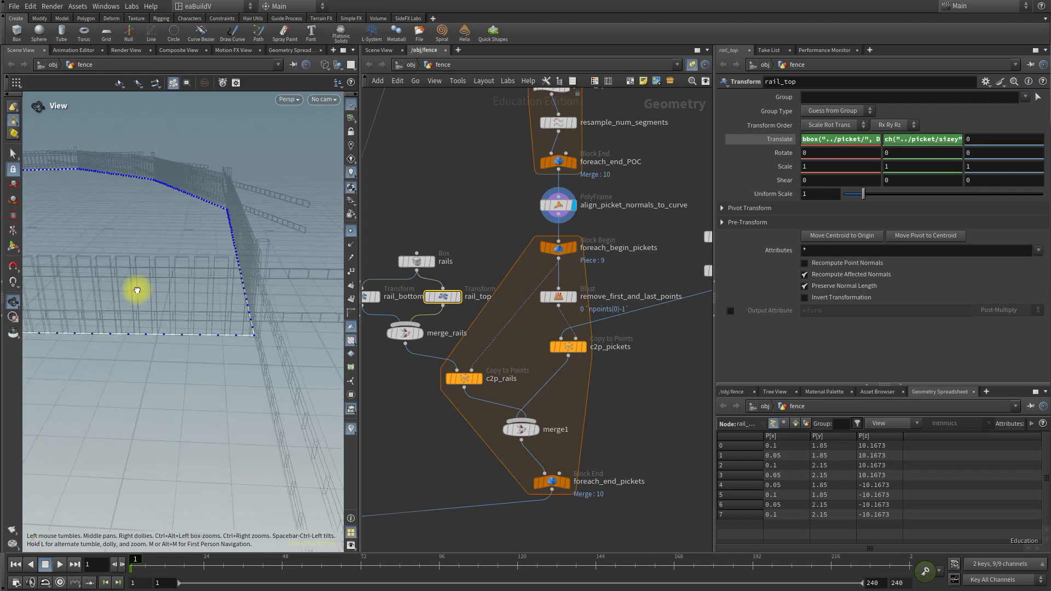
Display and select foreach_begin_pickets to examine the points of the single curve segment it outputs.
click(575, 251)
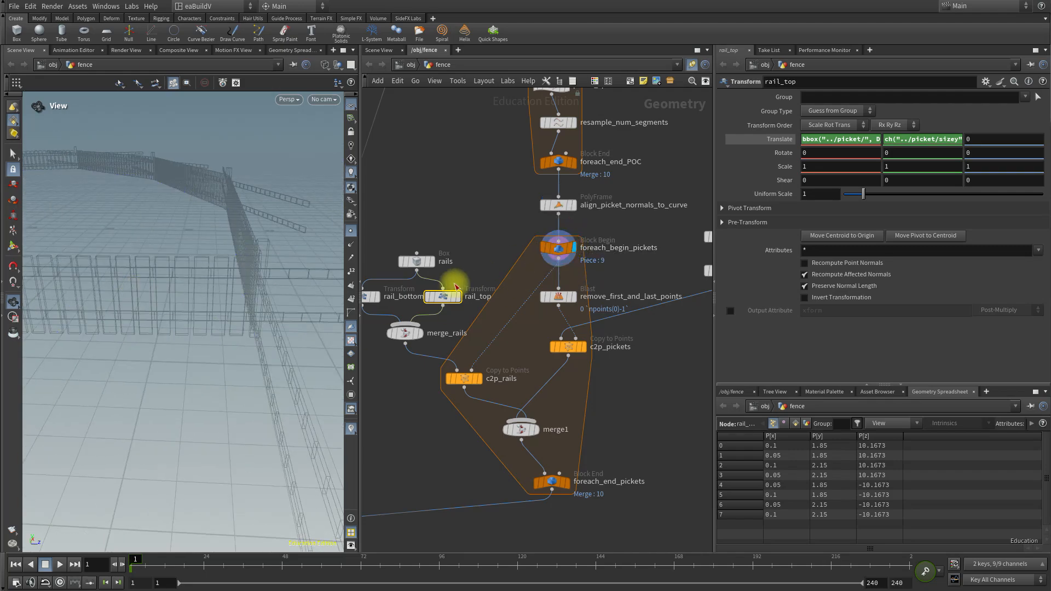
click(539, 252)
drag(232, 303, 212, 350)
key(space+f)
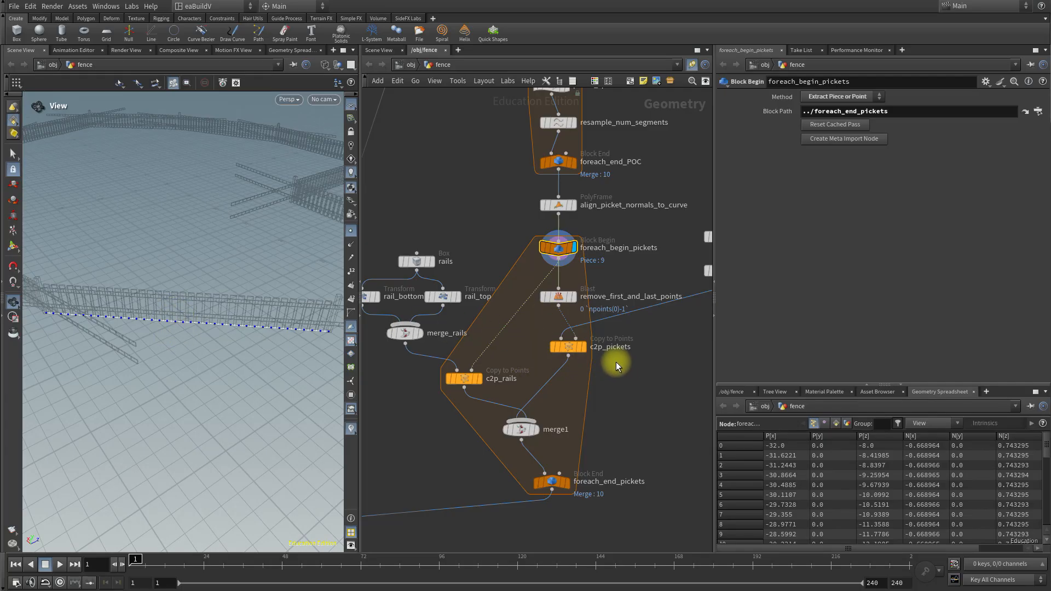
Add a Resample node and insert it on the connection between foreach_begin_pickets and c2p_rails.
key(Tab)
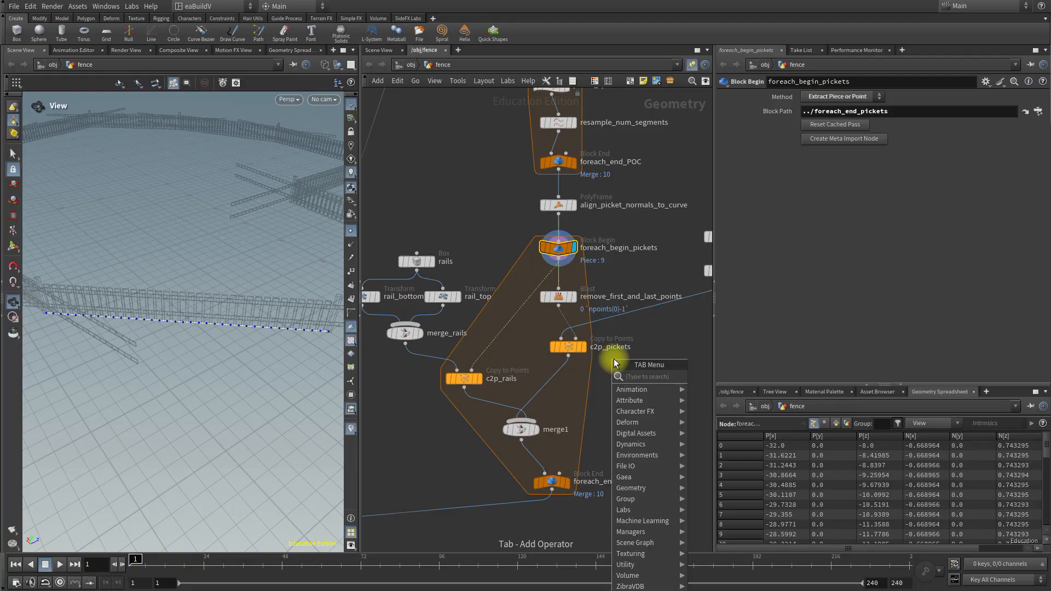
text(resam)
key(Return)
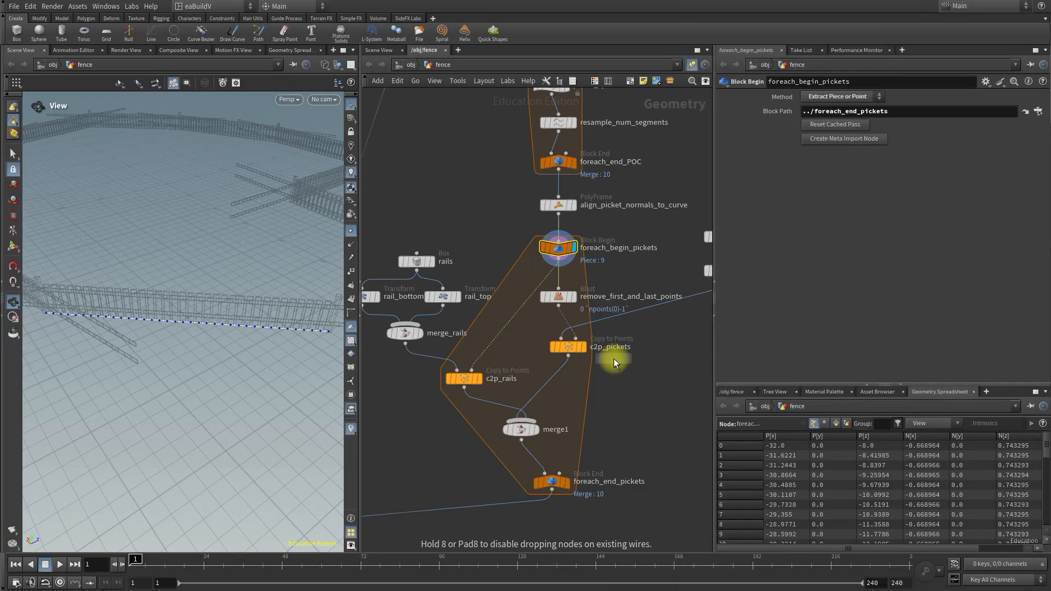
click(613, 359)
drag(613, 359, 496, 320)
mouse_move(511, 322)
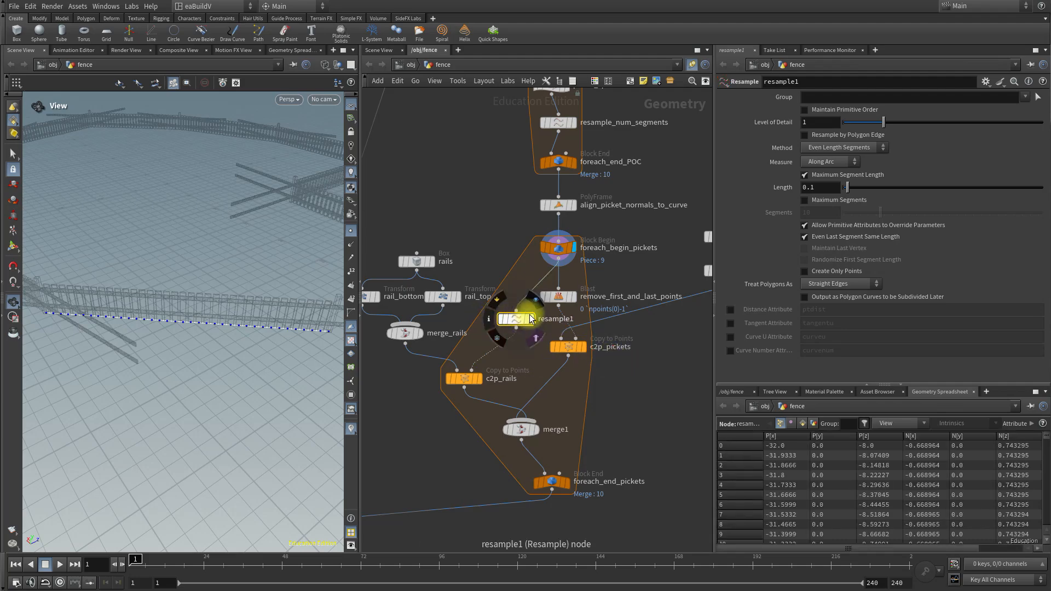
Rename the new Resample node resample_rails and move it closer above c2p_rails.
double_click(544, 321)
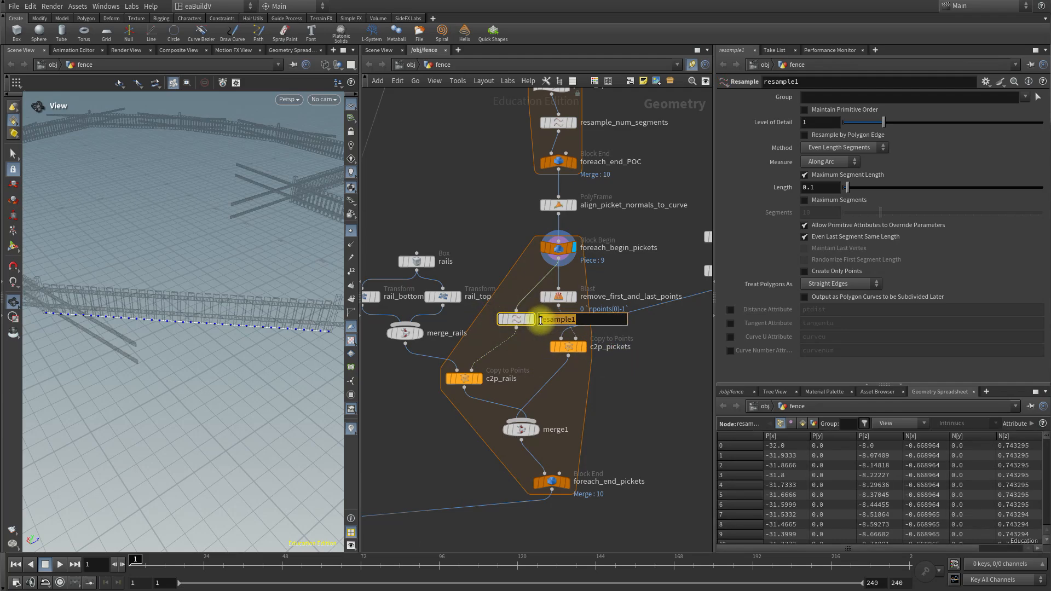
text(resample_rails)
key(Return)
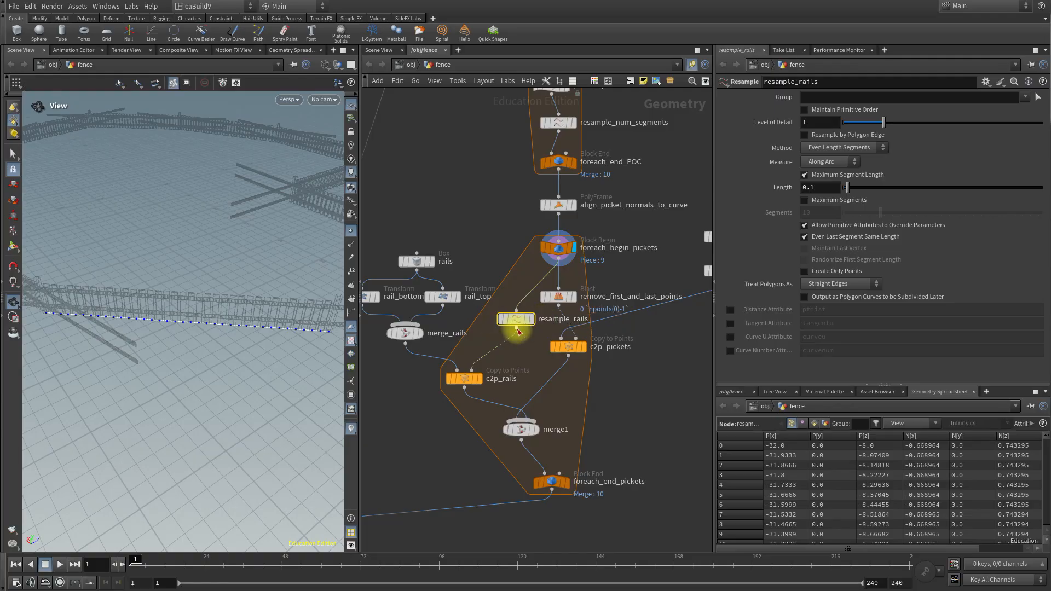
drag(517, 322, 485, 320)
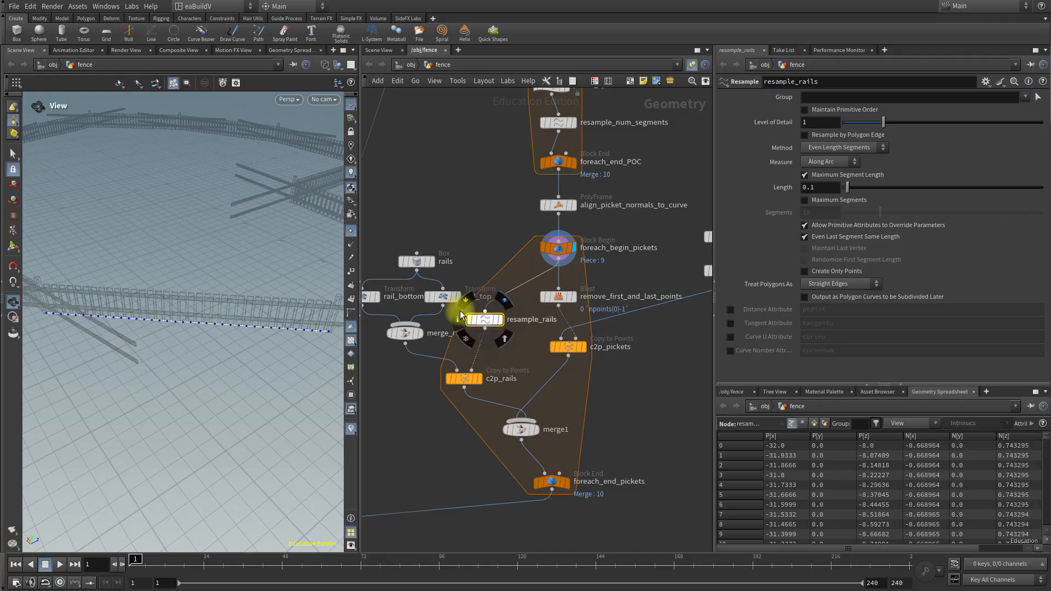
Switch resample_rails from Maximum Segment Length to Maximum Segments, set Segments to 2, and display the node's output.
drag(275, 347, 254, 312)
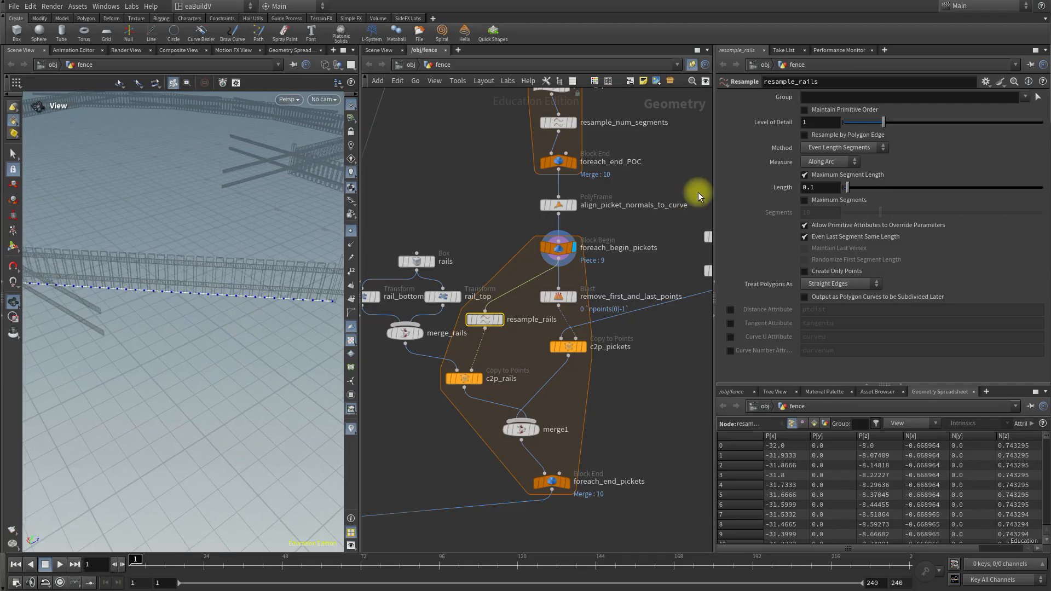
click(805, 175)
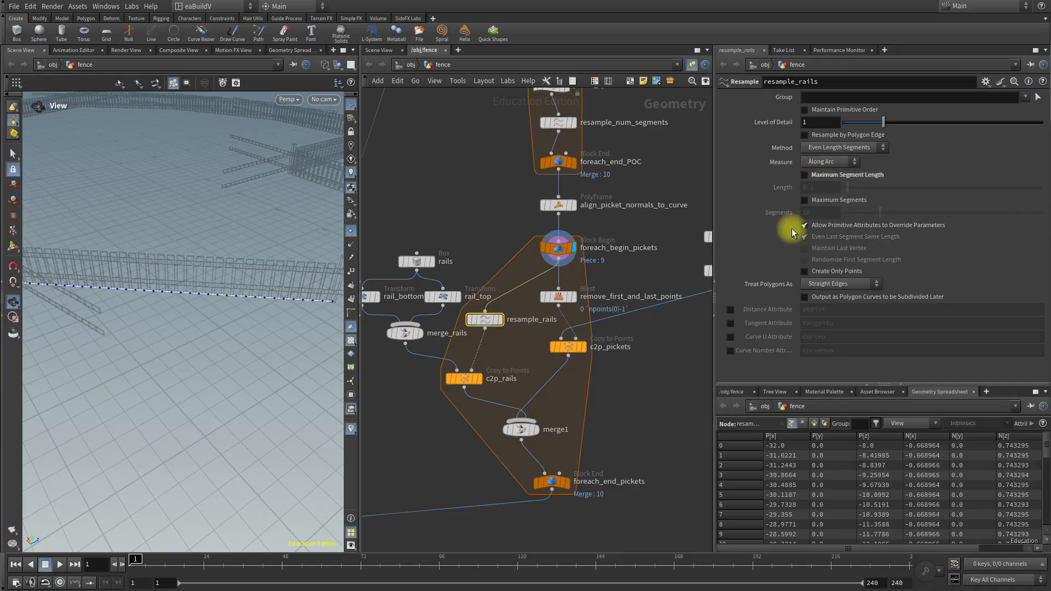
click(804, 201)
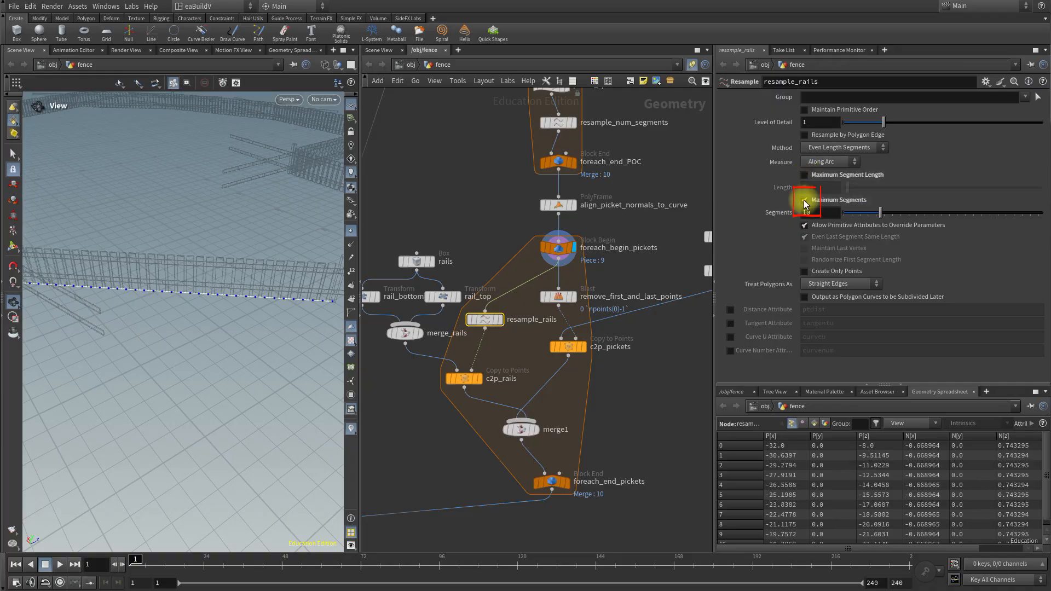
drag(880, 214, 856, 214)
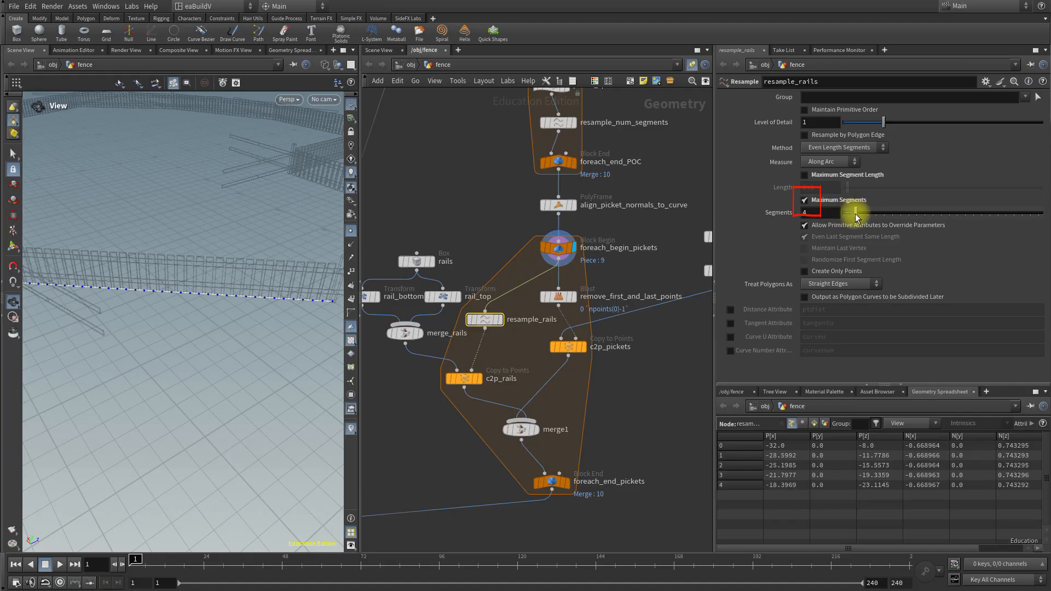
click(501, 321)
drag(254, 348, 202, 368)
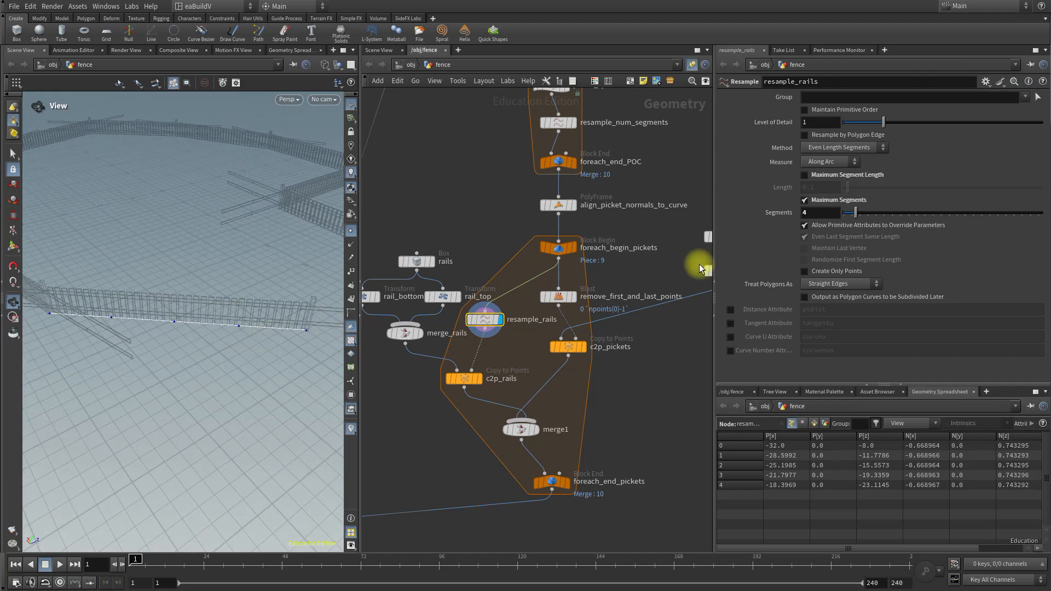
mouse_move(857, 216)
mouse_down()
mouse_move(838, 212)
mouse_move(850, 215)
mouse_up()
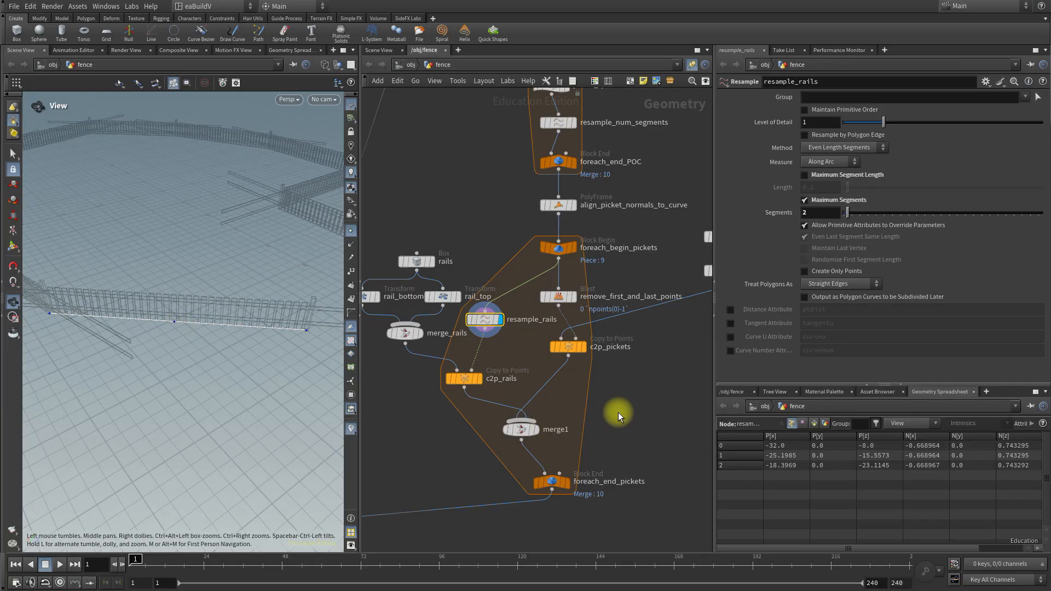
Add a Blast node and insert it on the connection between resample_rails and c2p_rails.
key(Tab)
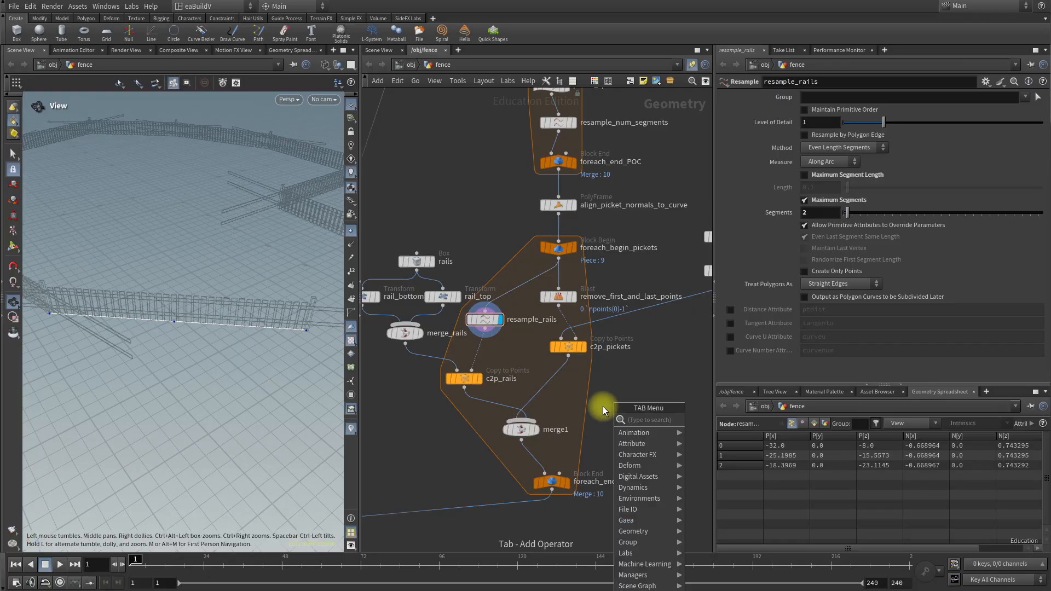
text(attrib)
key(Return)
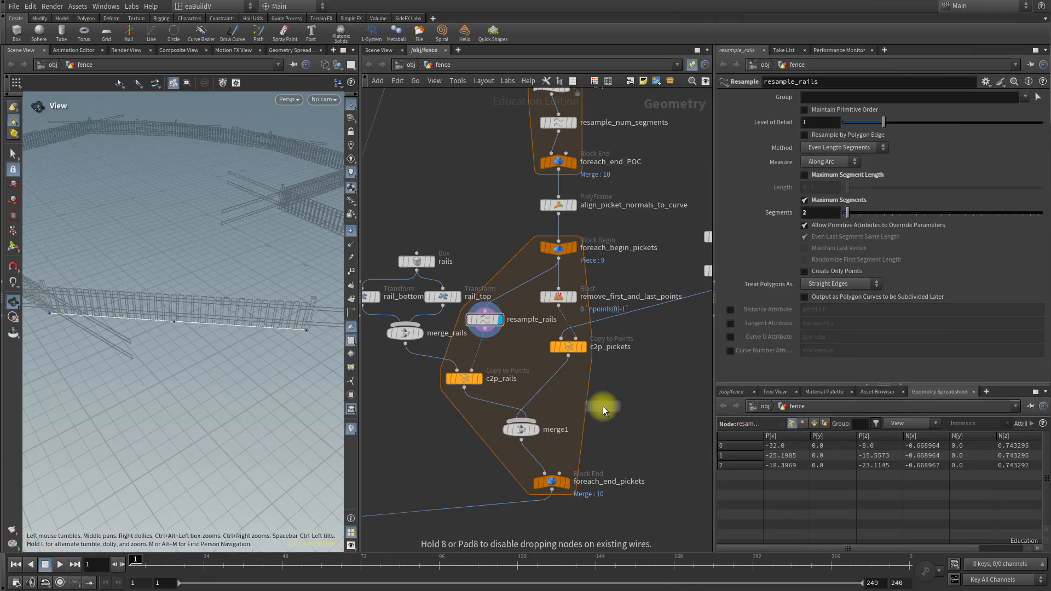
click(477, 356)
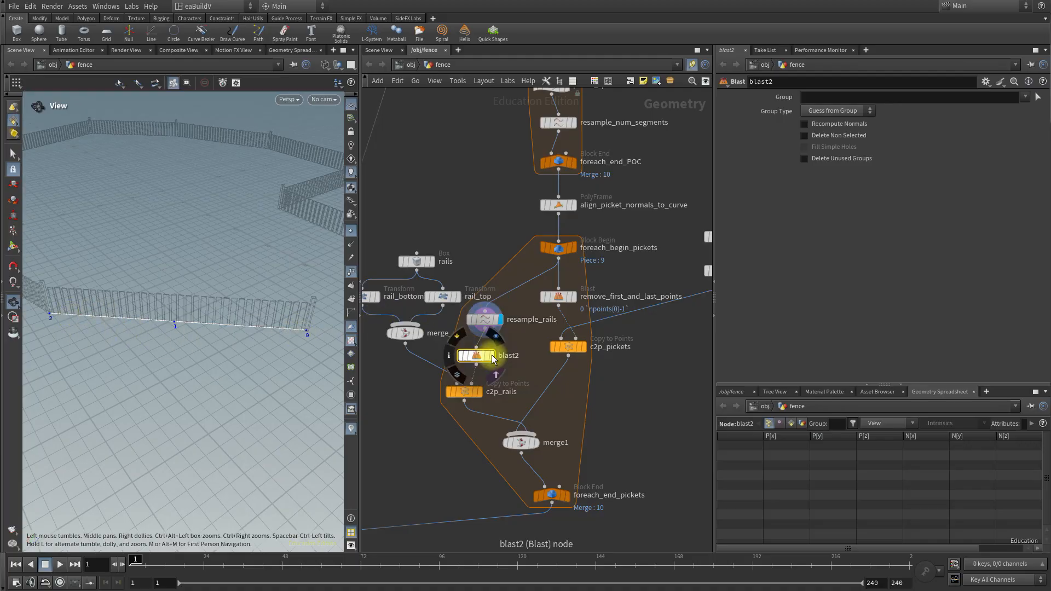
Rename the new Blast node remove_first_and_last_rail_points and tidy its position and that of c2p_rails below it.
double_click(505, 356)
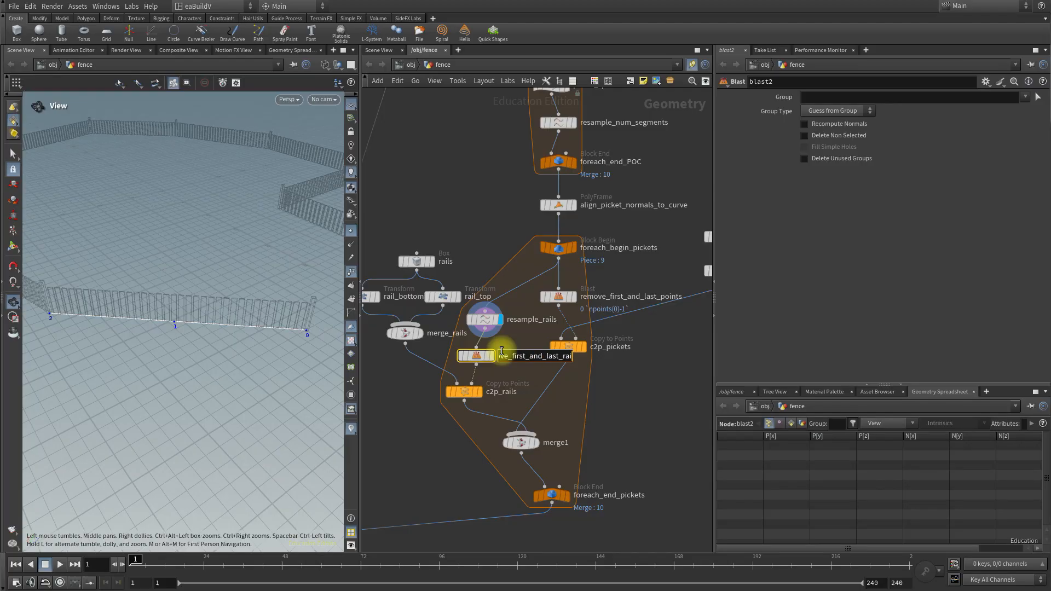
text(remove_first_and_last_rail_points)
key(Return)
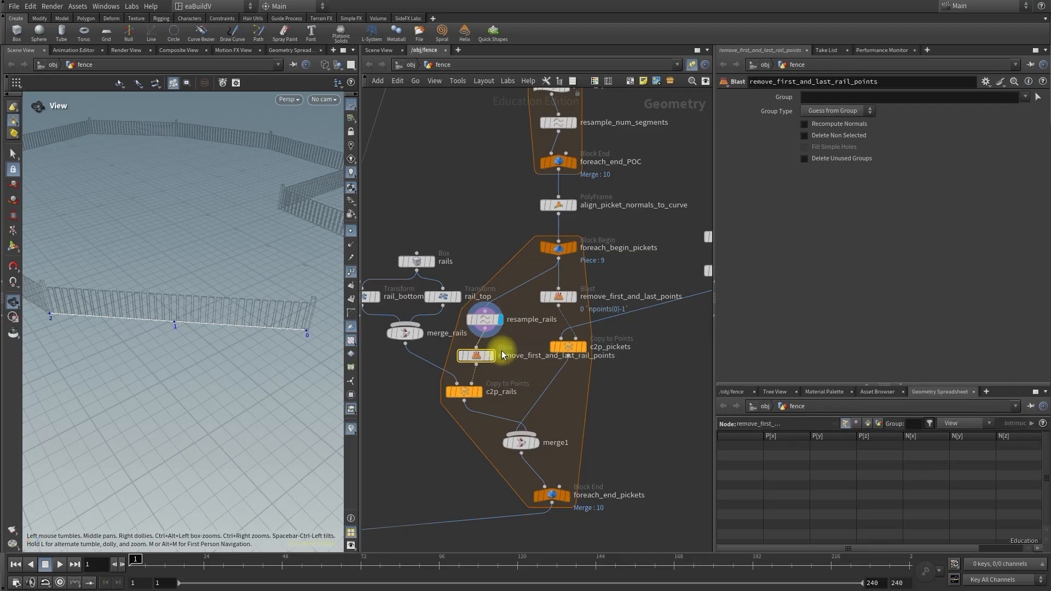
drag(479, 357, 467, 362)
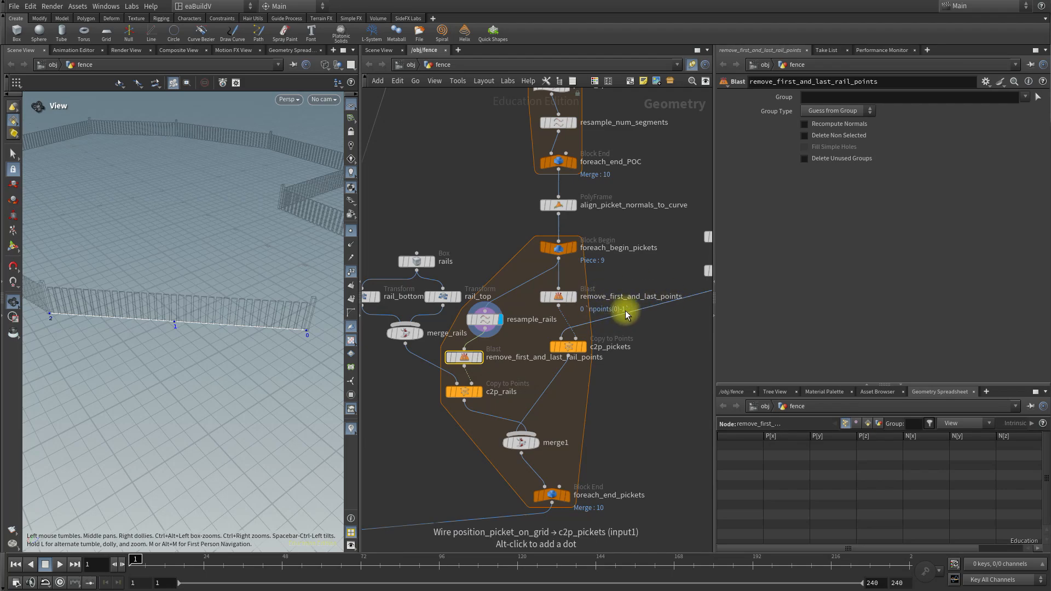
mouse_move(468, 358)
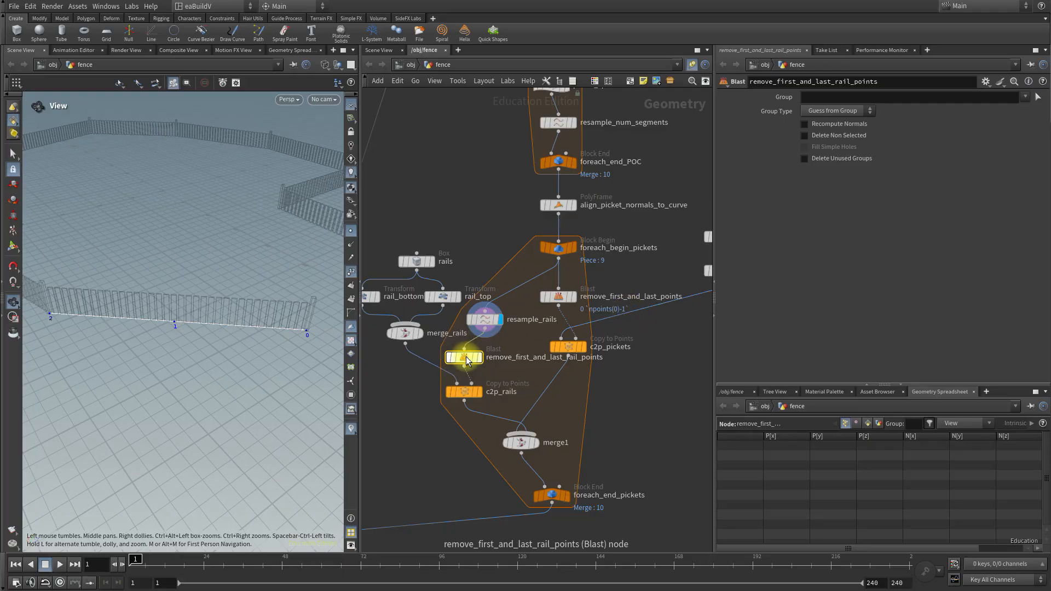
drag(466, 395, 443, 404)
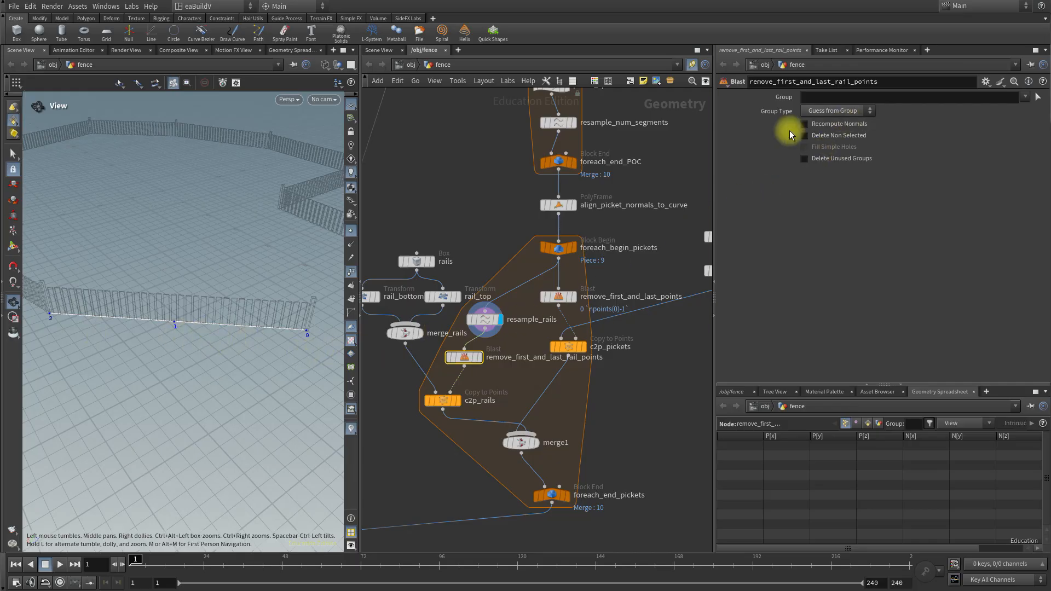
Set remove_first_and_last_rail_points to delete points 0 and 2 using the Points group type, and display its output.
click(822, 113)
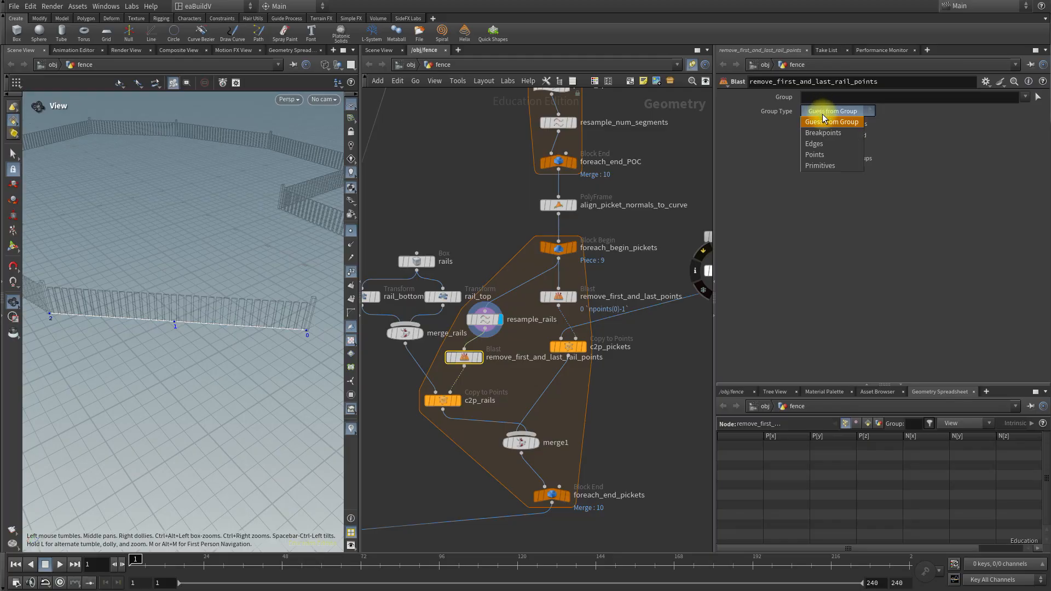
click(816, 155)
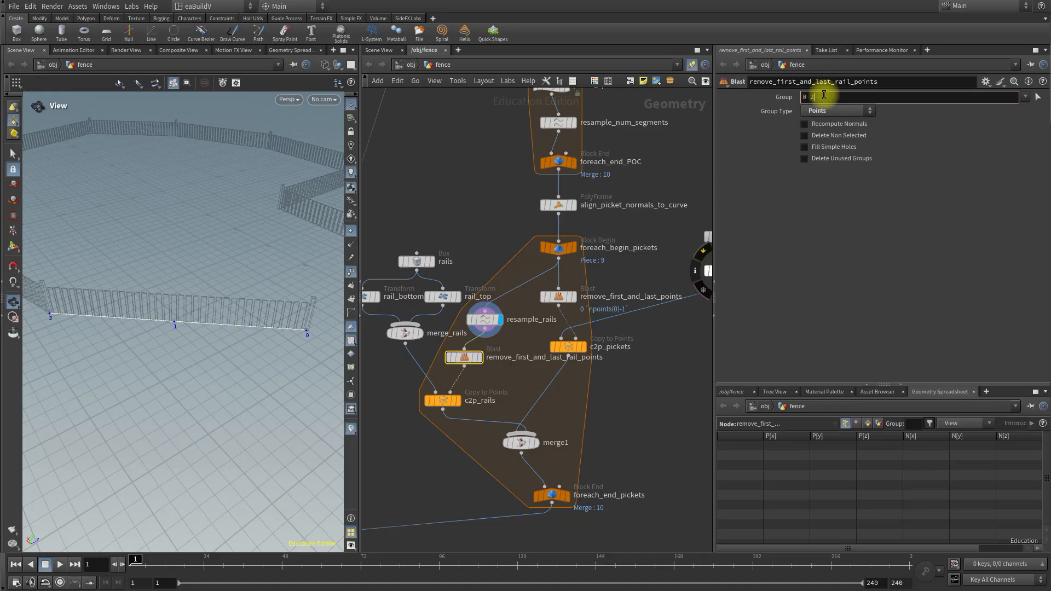
click(824, 96)
text(0 2)
key(Return)
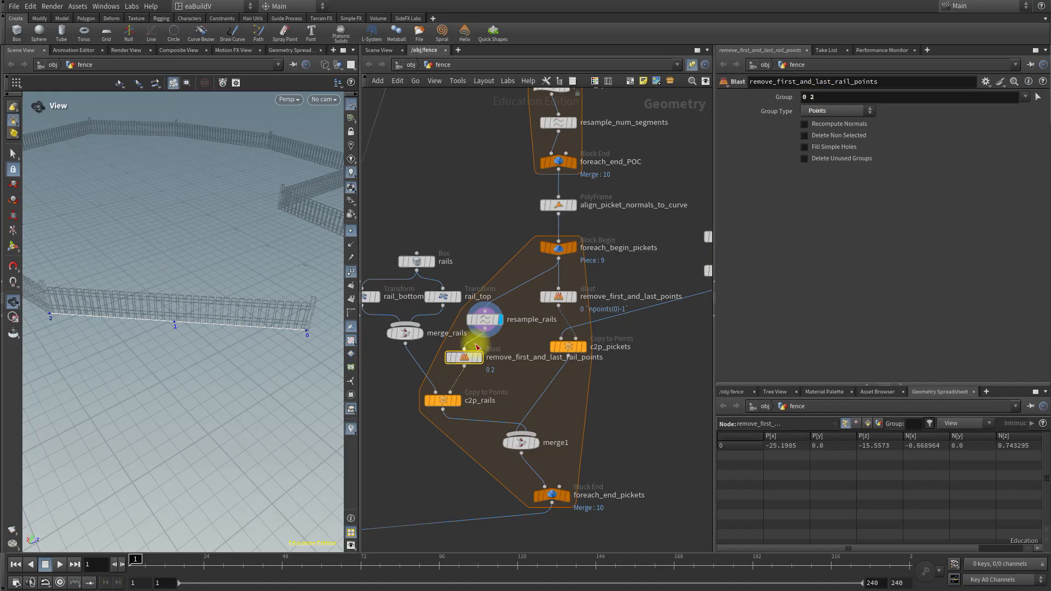
click(484, 358)
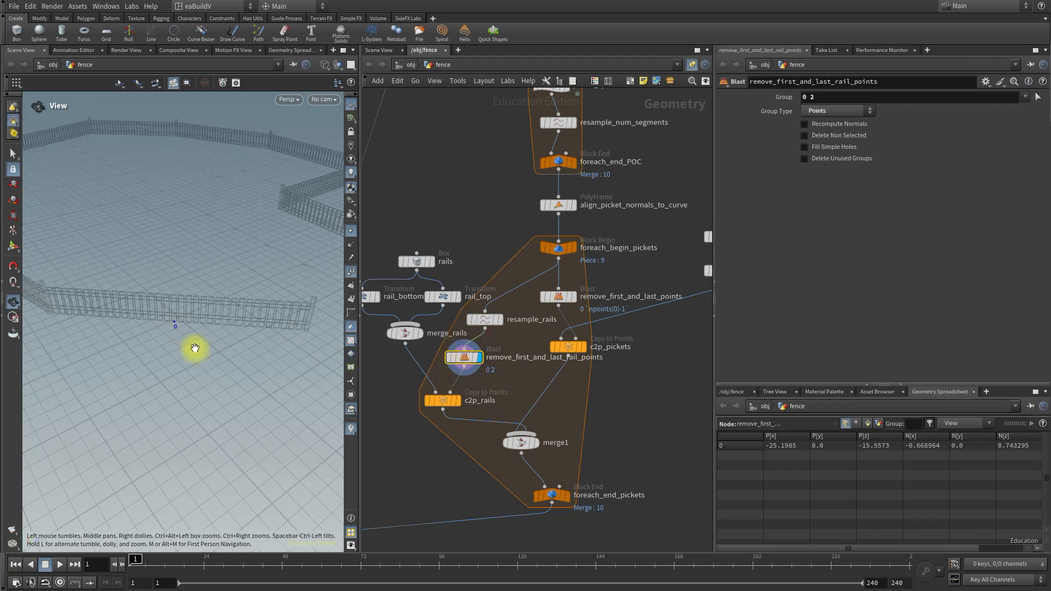
Switch the display to resample_rails and back to remove_first_and_last_rail_points to compare their points.
scroll(164, 346, up, 3)
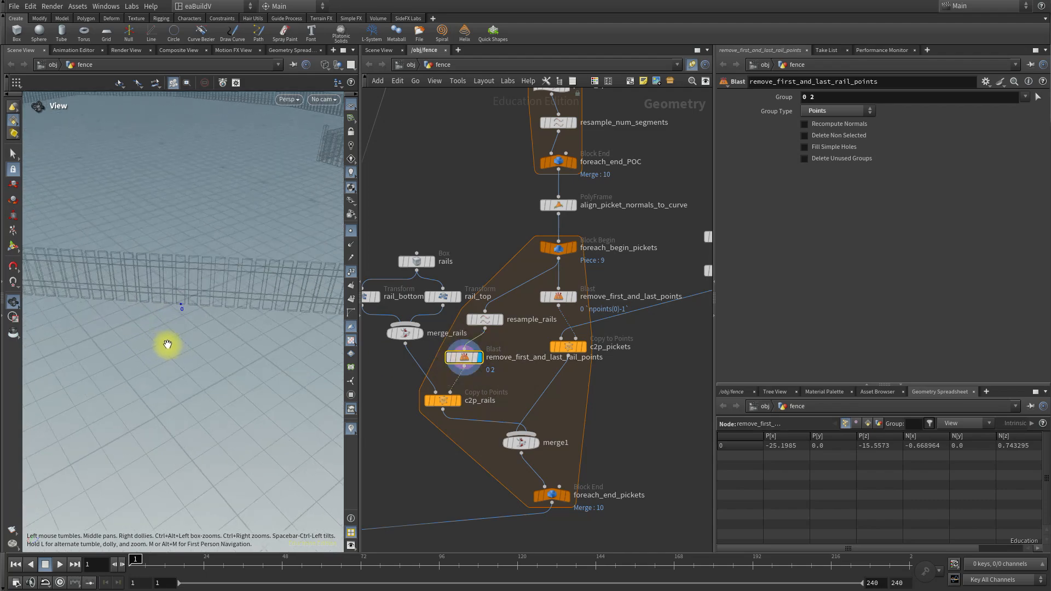
click(499, 321)
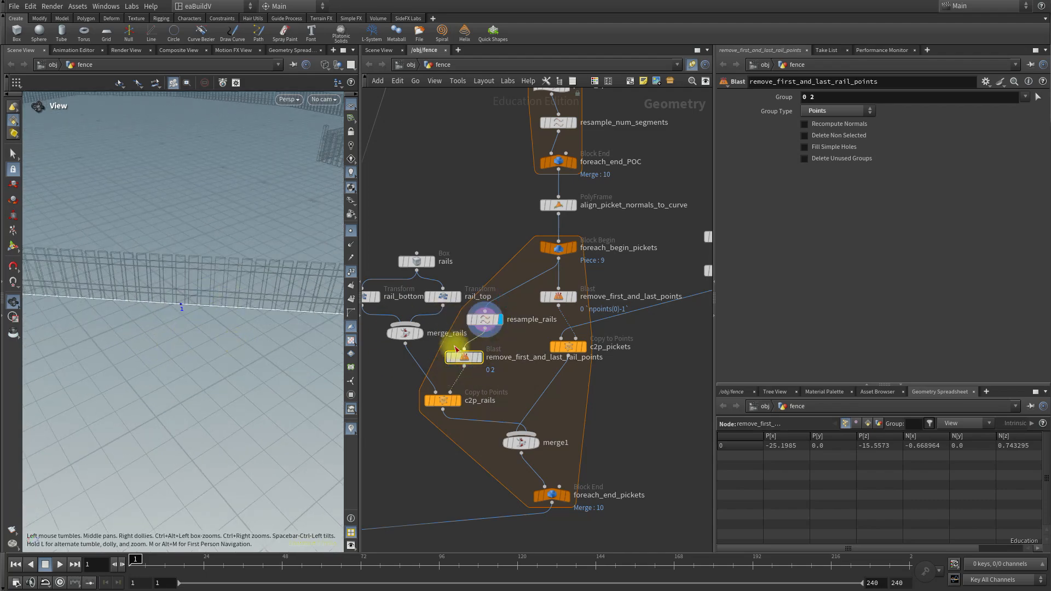
click(484, 359)
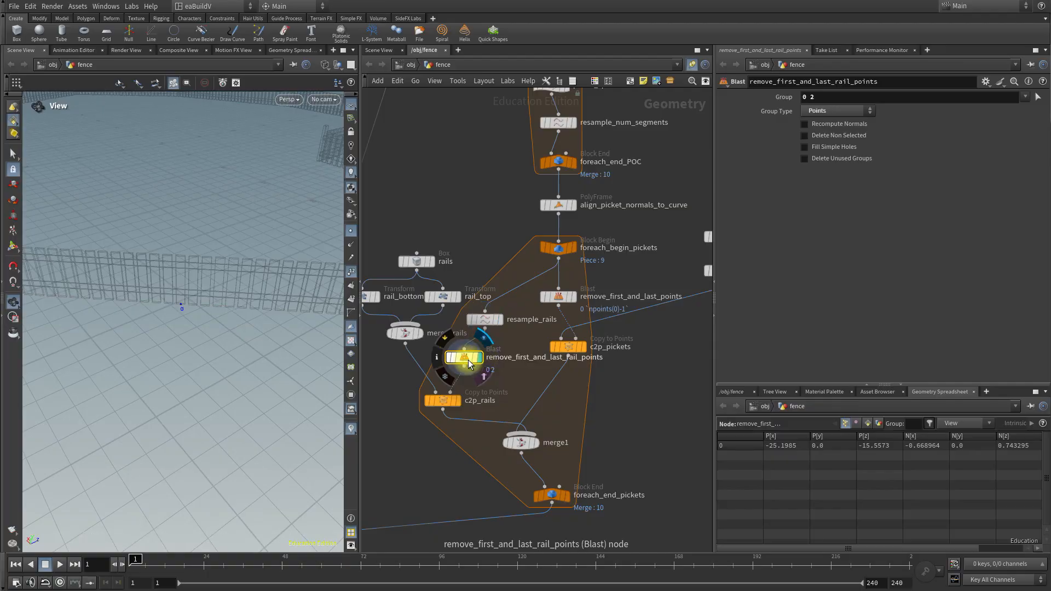
Bypass and re-enable remove_first_and_last_rail_points to examine its effect on the rails along the fence.
click(444, 341)
drag(171, 378, 295, 351)
scroll(295, 372, up, 2)
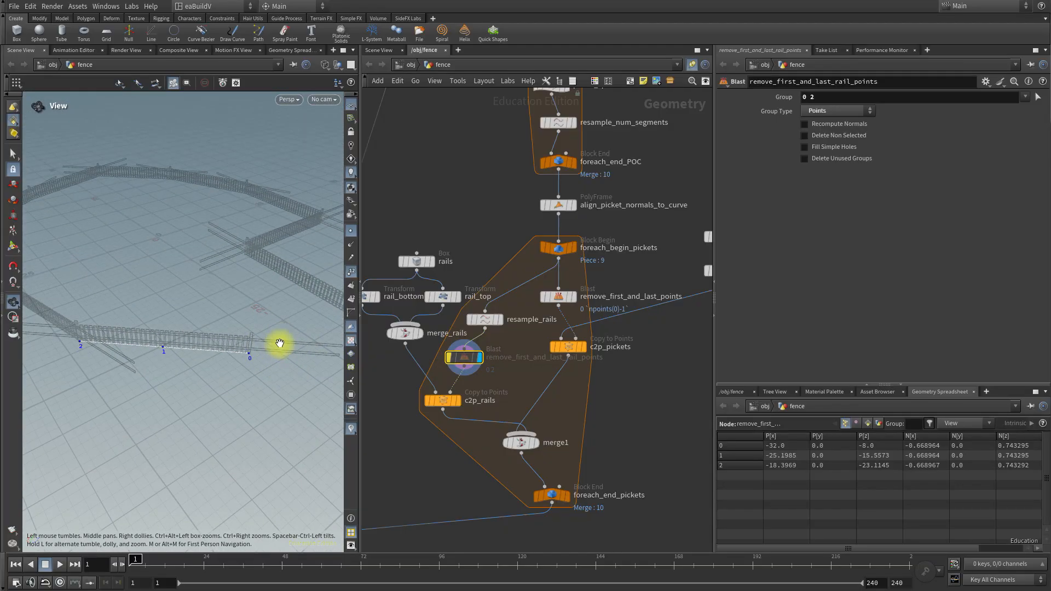
mouse_move(443, 340)
click(446, 341)
scroll(103, 347, up, 7)
drag(106, 347, 109, 330)
right_drag(176, 319, 116, 310)
drag(115, 310, 257, 337)
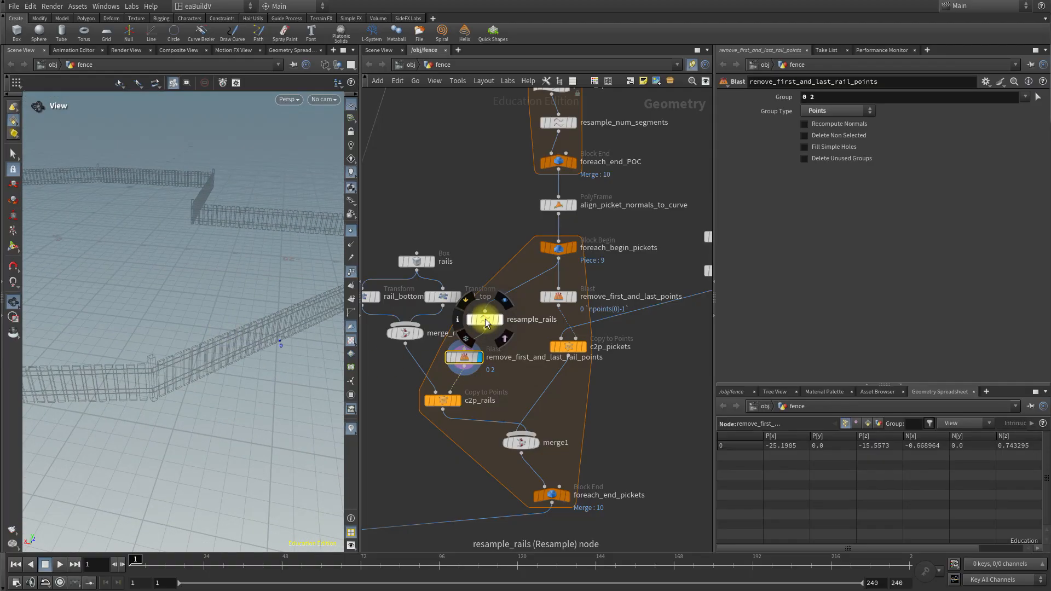
Move the rails, rail_bottom, rail_top and merge_rails nodes together away from the loop block, and lower c2p_rails slightly.
middle_drag(380, 363, 436, 353)
drag(403, 244, 446, 285)
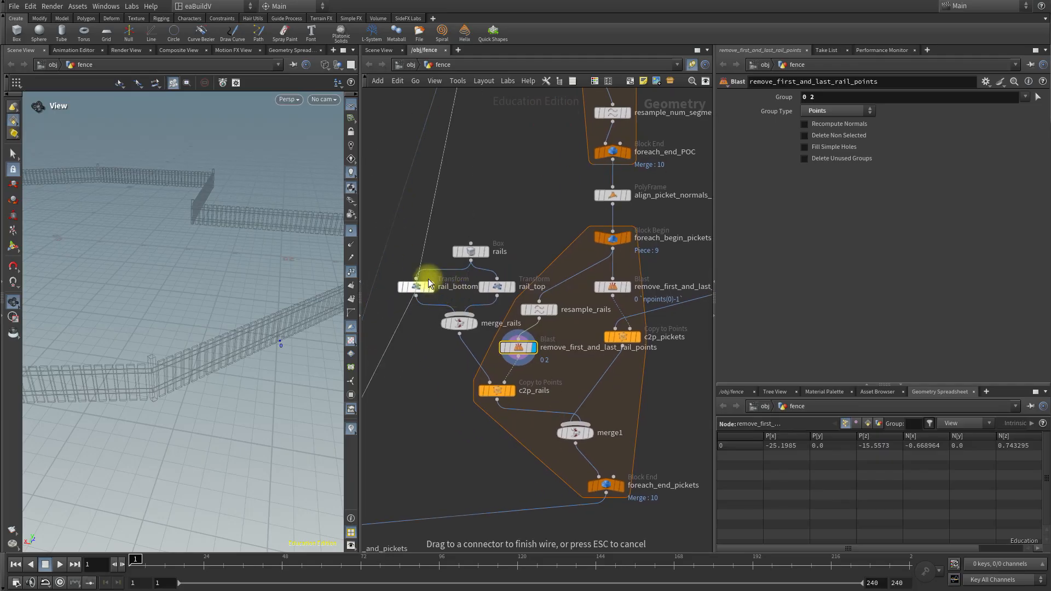
key(Escape)
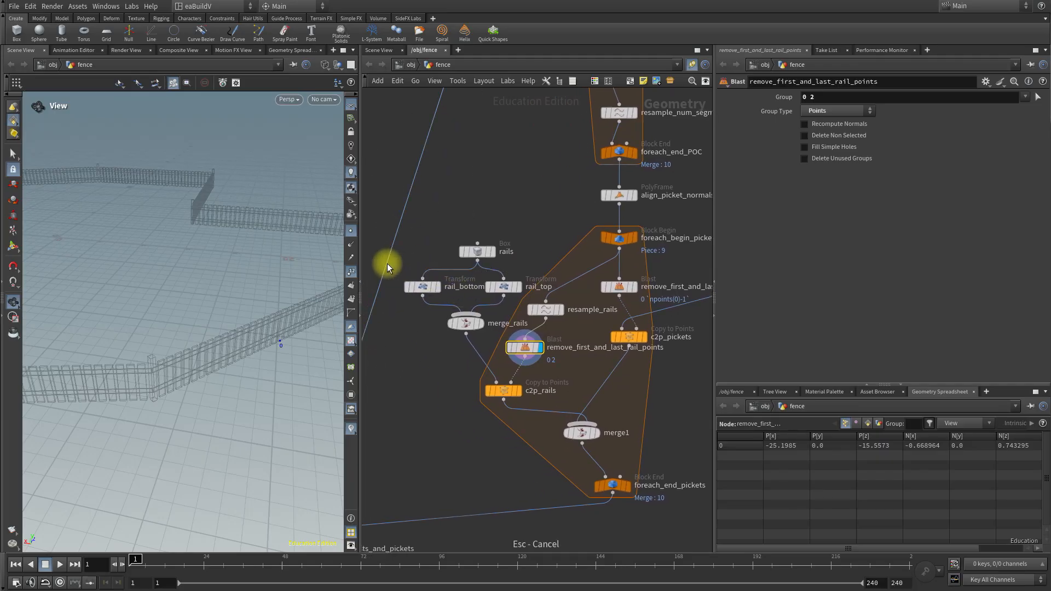
drag(415, 229, 487, 280)
drag(504, 394, 506, 403)
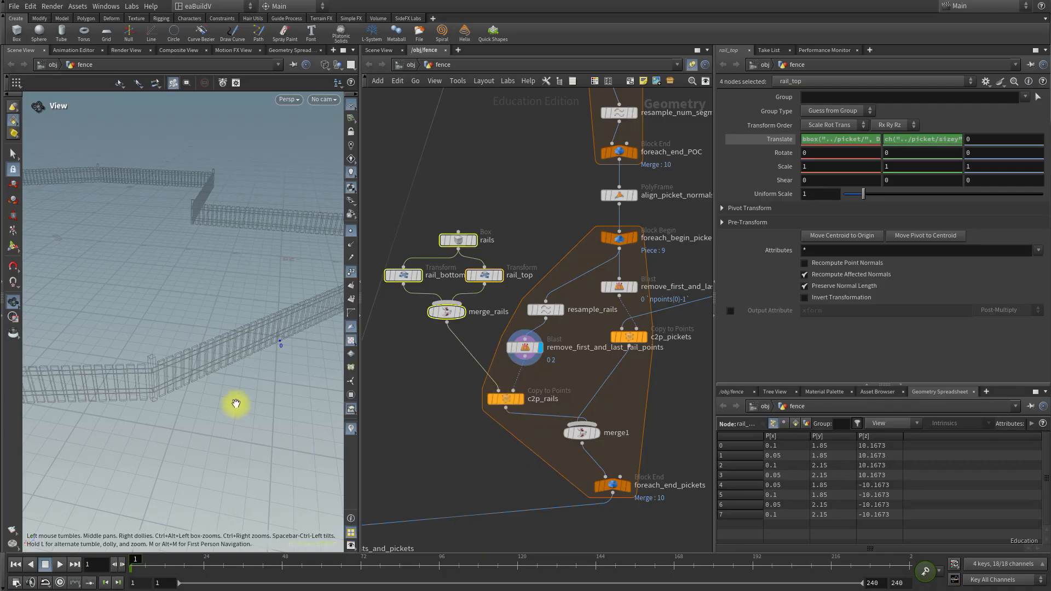
Display the merge_posts_and_pickets output and hide the point numbers and point markers in the viewport.
drag(258, 392, 173, 402)
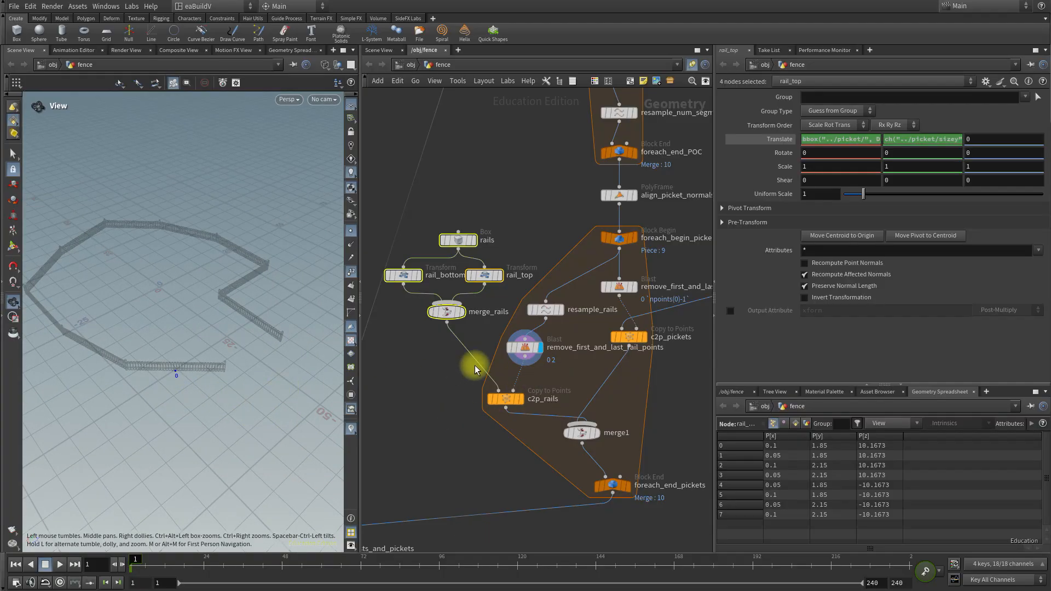
middle_drag(392, 457, 549, 308)
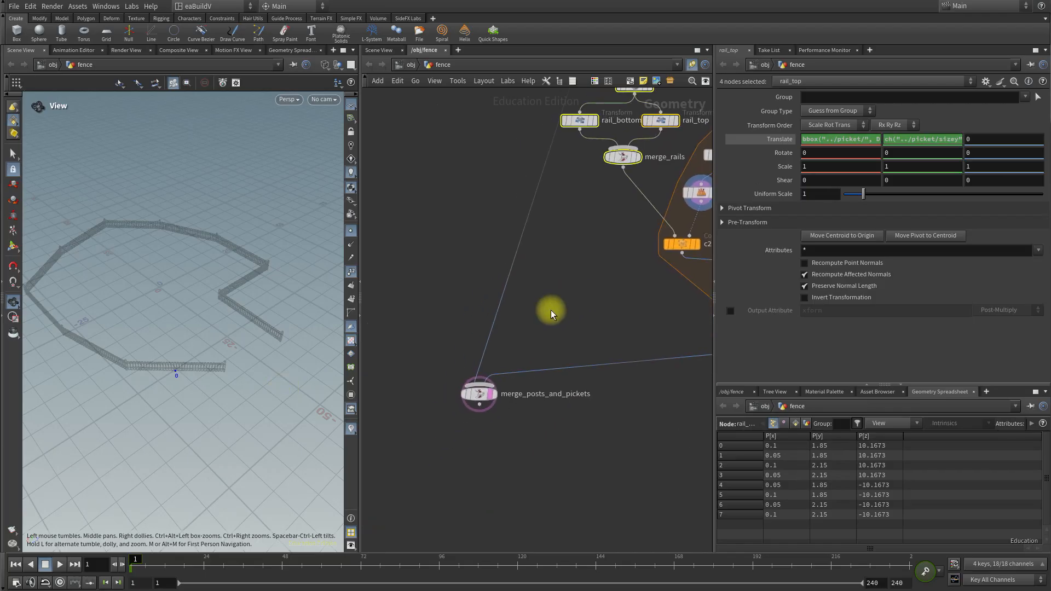
click(490, 395)
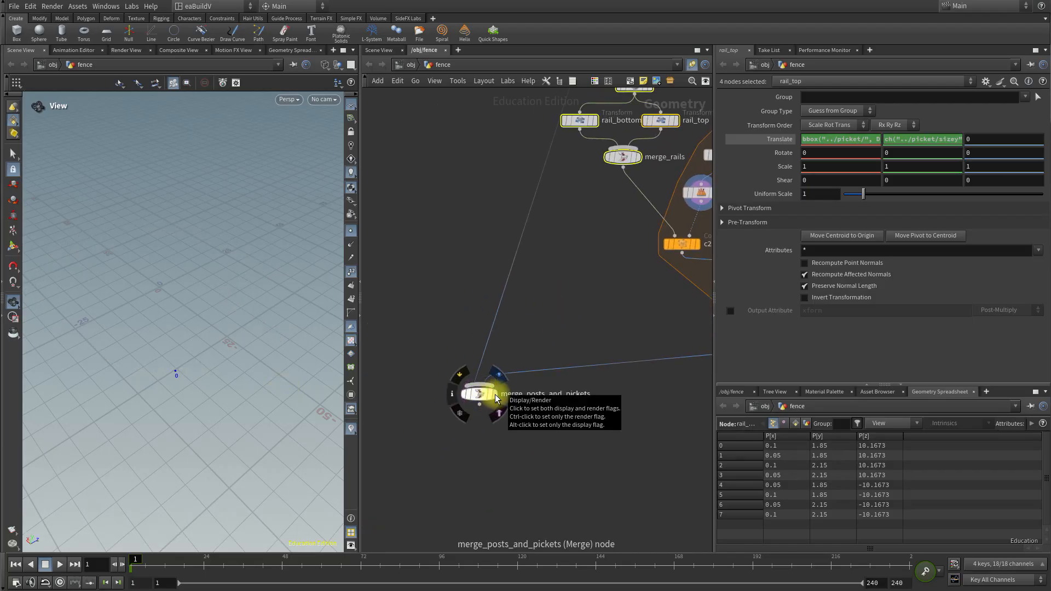
click(352, 273)
drag(227, 369, 213, 304)
click(351, 232)
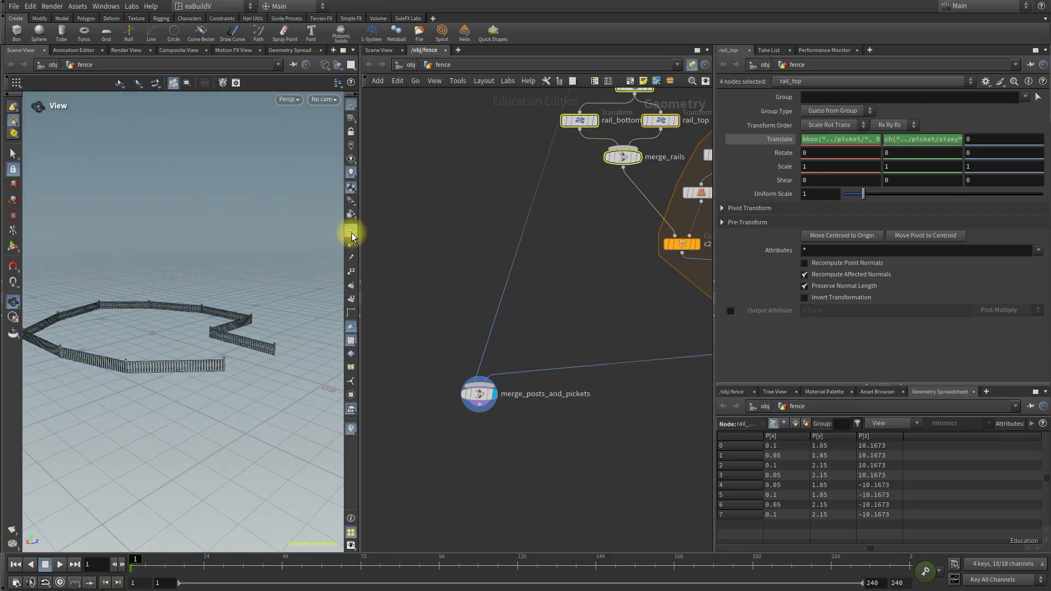
Examine the fence up close at an end post, checking how the pickets and rails meet it.
scroll(156, 373, up, 8)
drag(179, 372, 80, 361)
right_drag(75, 389, 204, 392)
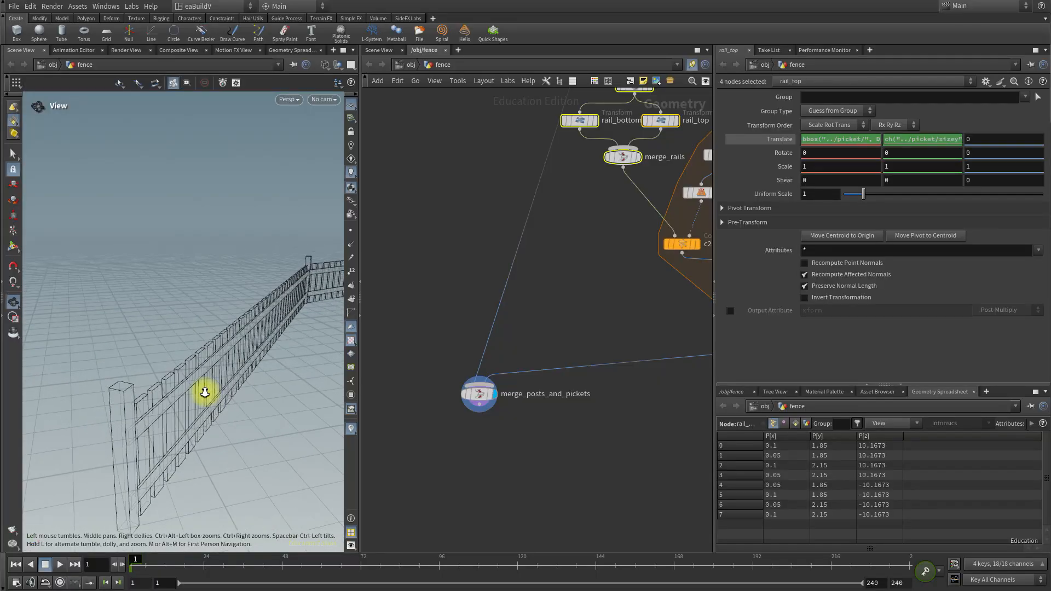
drag(196, 395, 120, 407)
drag(192, 394, 128, 400)
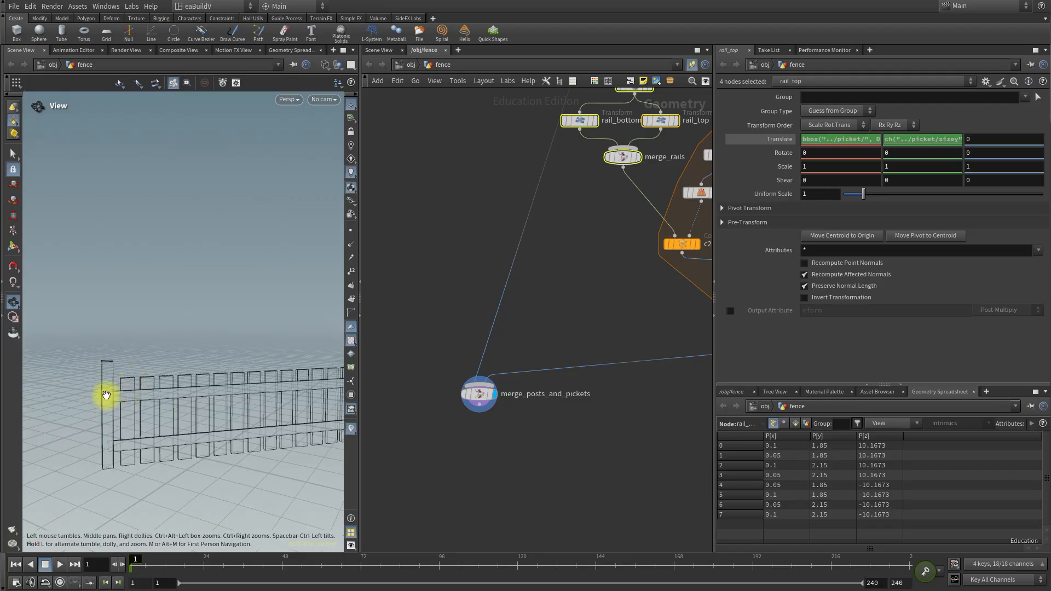
drag(111, 399, 328, 323)
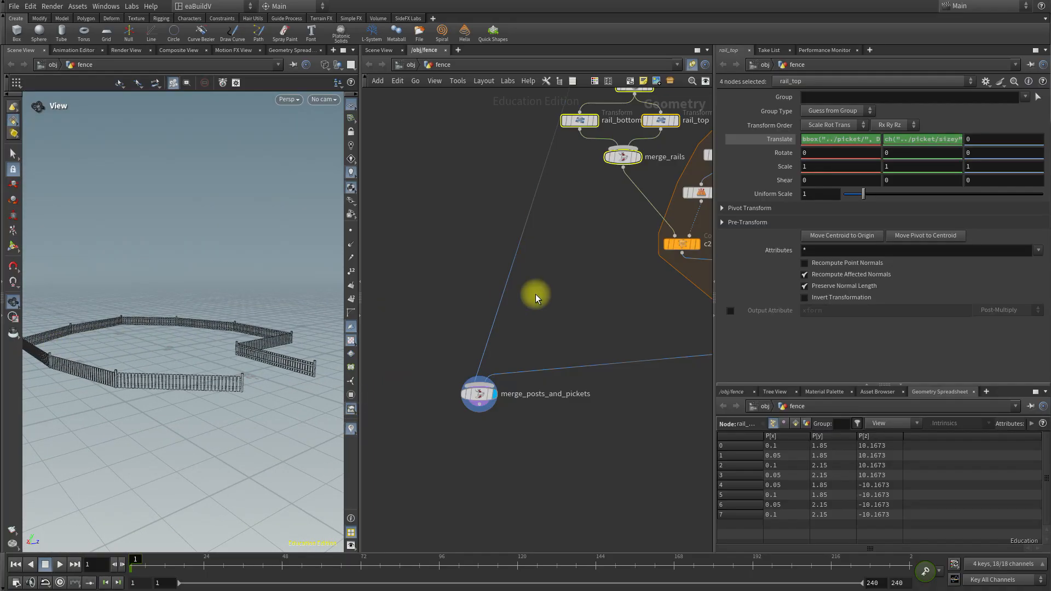
Color the picket_spacer node light green in the network so it stands out.
scroll(584, 271, down, 4)
middle_drag(583, 272, 500, 446)
scroll(488, 305, up, 5)
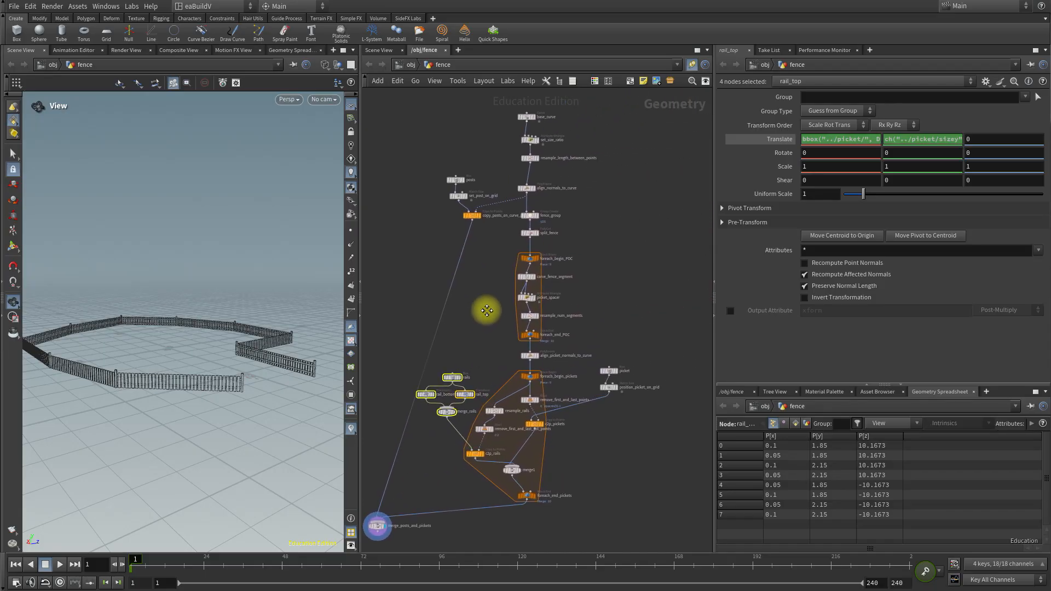
click(547, 293)
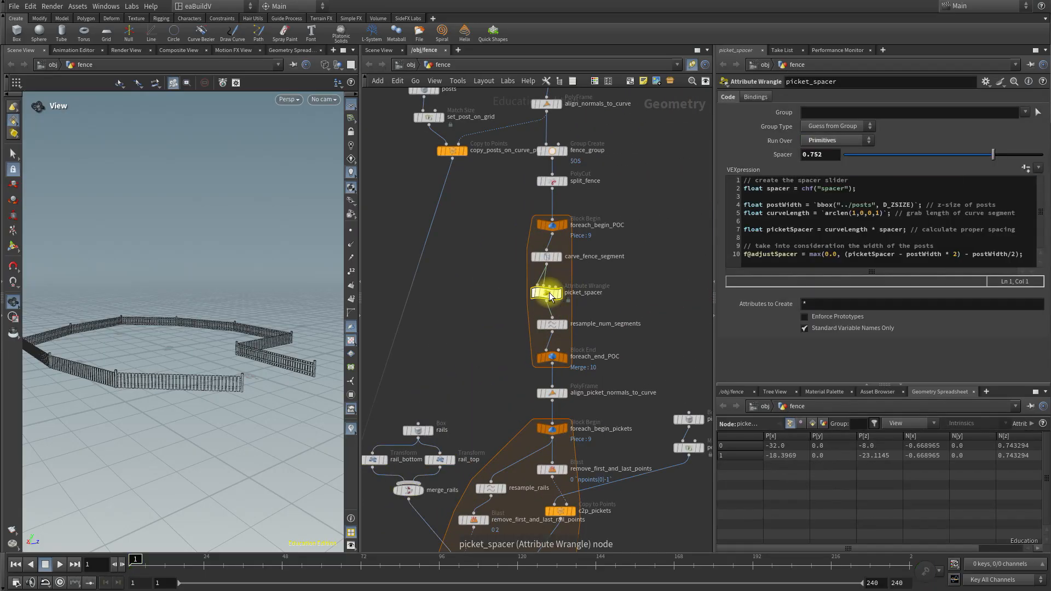
key(c)
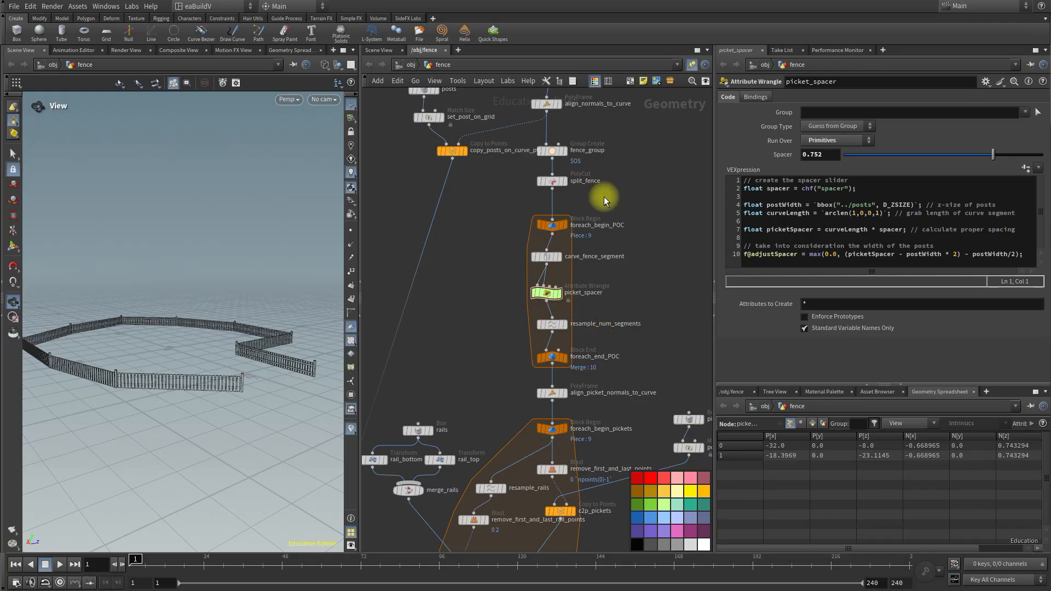
Set the picket_spacer Spacer value to 0.543 and check the picket spacing on the fence.
scroll(507, 336, up, 3)
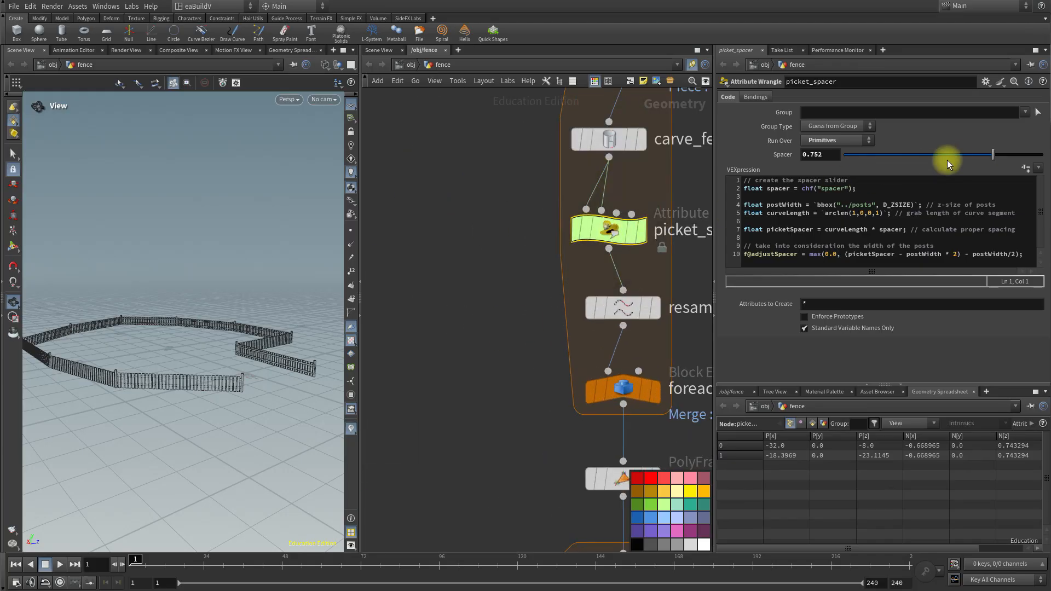
mouse_move(959, 152)
mouse_down()
mouse_move(915, 156)
mouse_move(984, 154)
mouse_move(952, 154)
mouse_up()
scroll(237, 352, up, 3)
drag(266, 403, 241, 383)
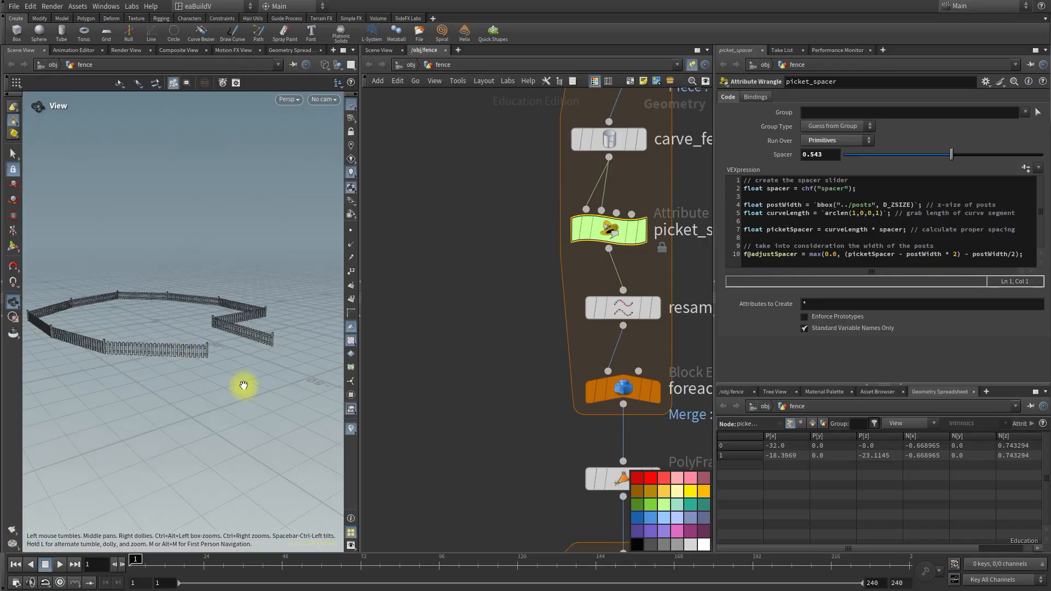
Move the merge_posts_and_pickets node slightly lower, below the picket loop block.
scroll(462, 424, down, 4)
middle_drag(647, 396, 704, 149)
middle_drag(440, 396, 521, 300)
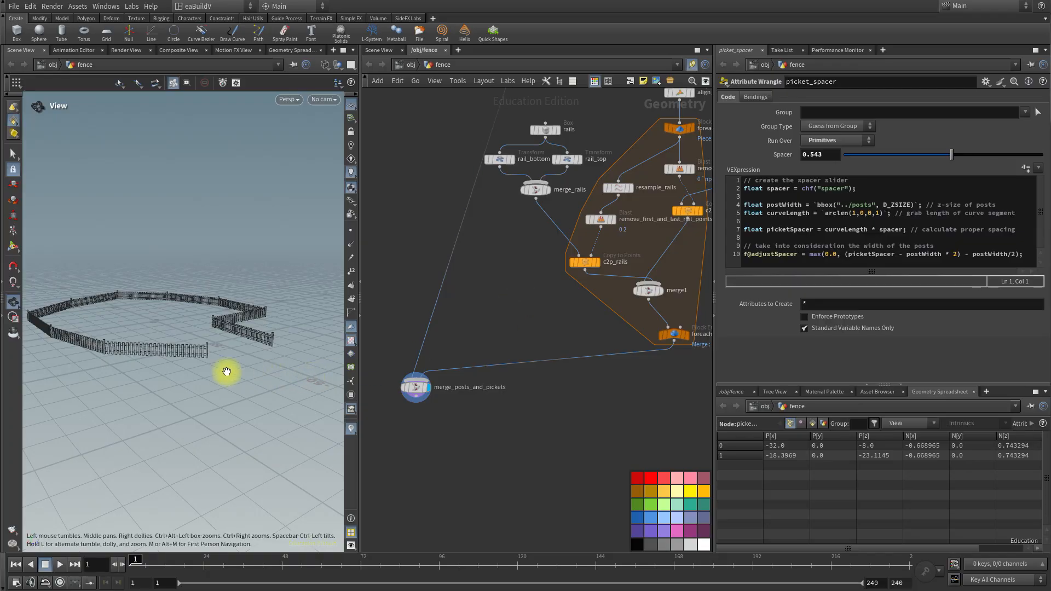
scroll(130, 359, up, 4)
mouse_move(414, 389)
mouse_down()
mouse_move(427, 397)
mouse_move(410, 403)
mouse_up()
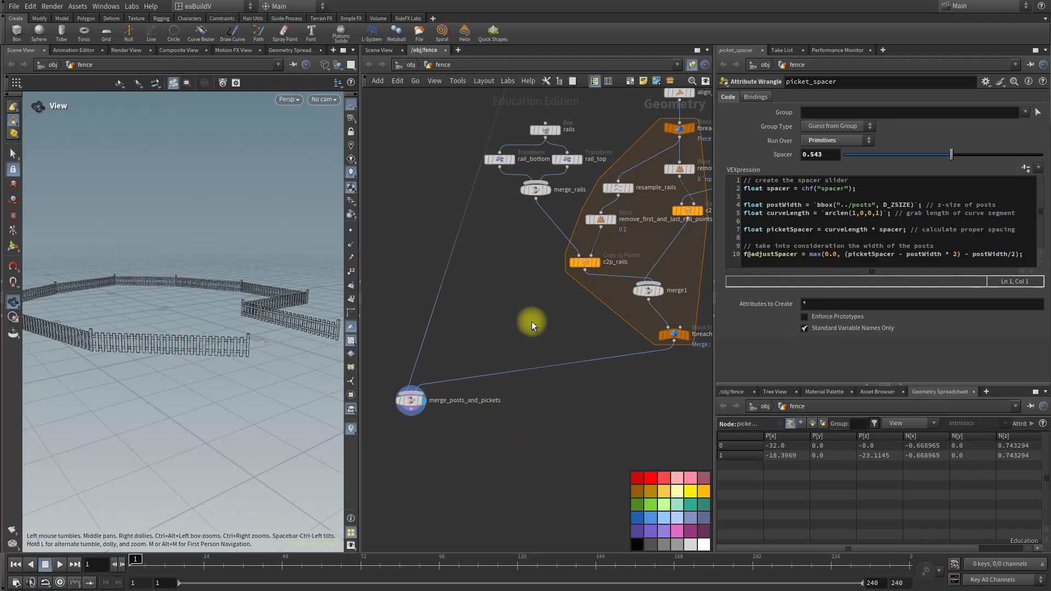
scroll(531, 321, down, 3)
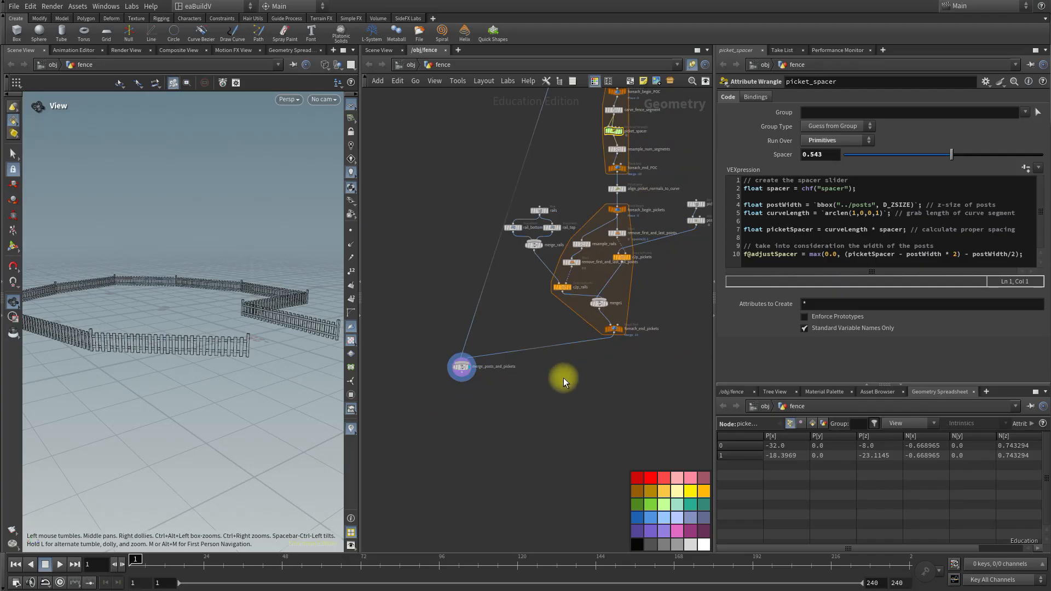